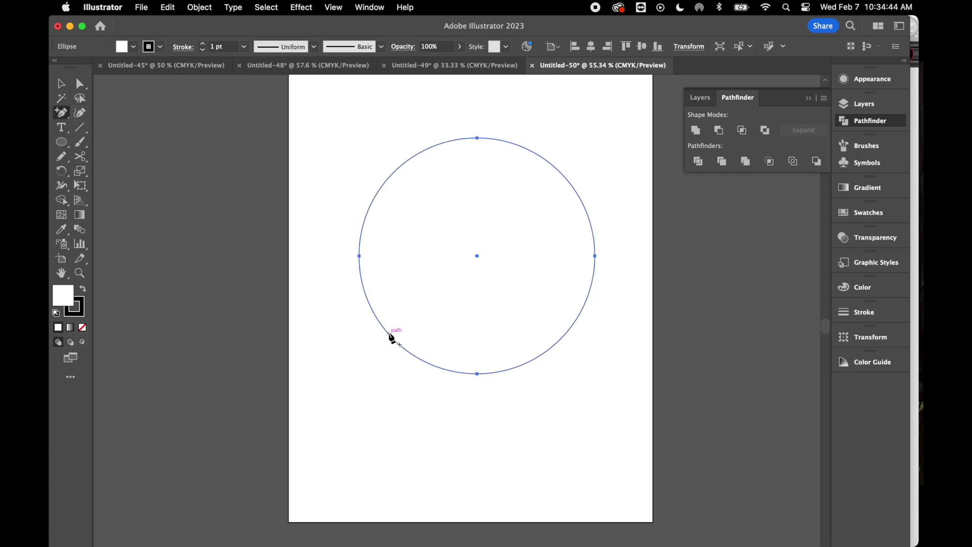
Add anchor points at the circle's lower left and lower right, and pull both inward to form the jaw
{"action": "left_click", "coordinate": [388, 334]}
{"action": "left_click", "coordinate": [563, 337]}
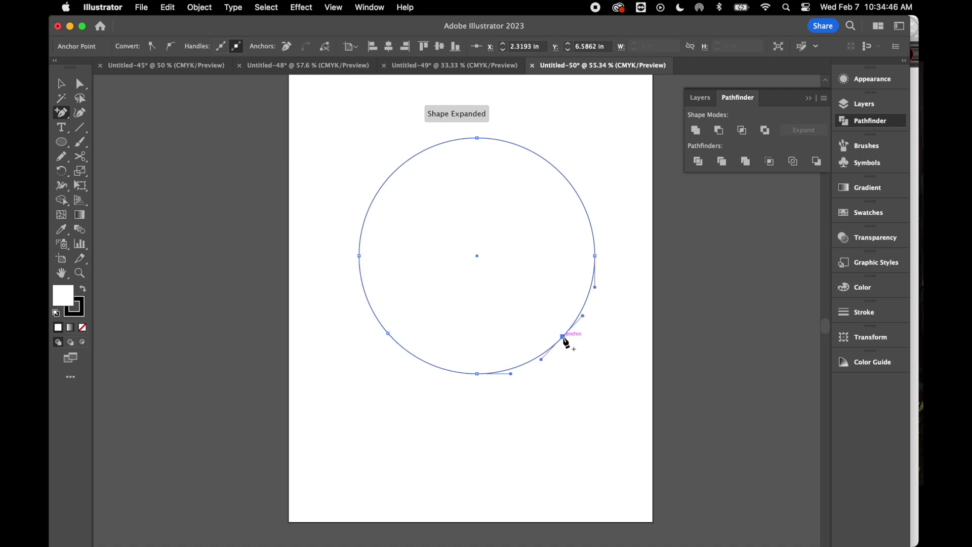
{"action": "left_click", "coordinate": [85, 85]}
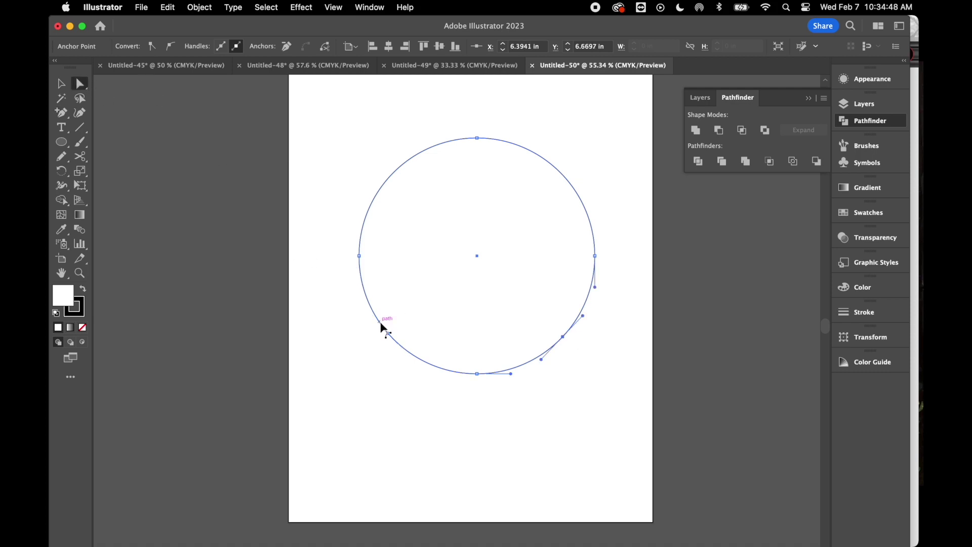
{"action": "left_click_drag", "start_coordinate": [388, 334], "coordinate": [368, 327]}
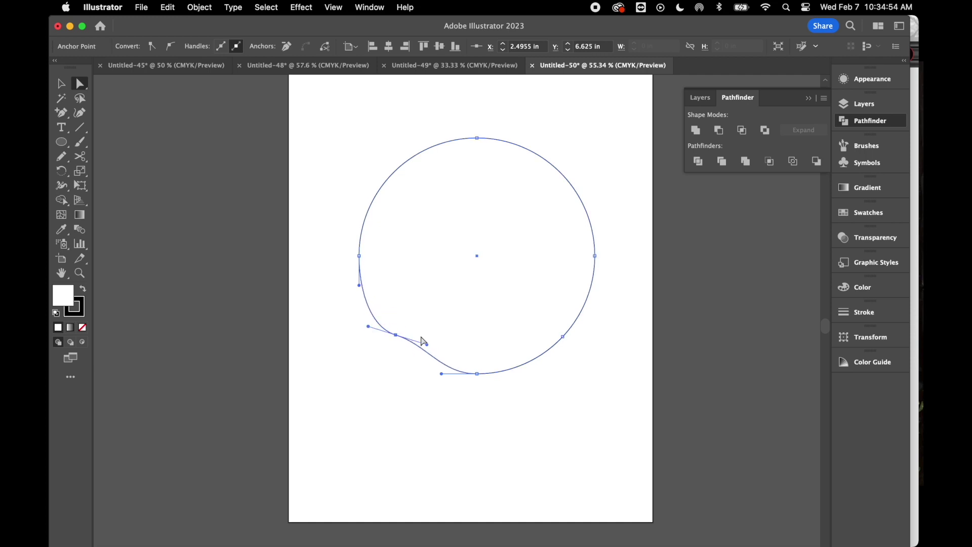
{"action": "left_click_drag", "start_coordinate": [428, 345], "coordinate": [428, 354]}
{"action": "left_click_drag", "start_coordinate": [562, 337], "coordinate": [536, 340]}
Narrow the head's right side, move its left side slightly outward, and round out the upper-left curve
{"action": "left_click_drag", "start_coordinate": [595, 257], "coordinate": [566, 253]}
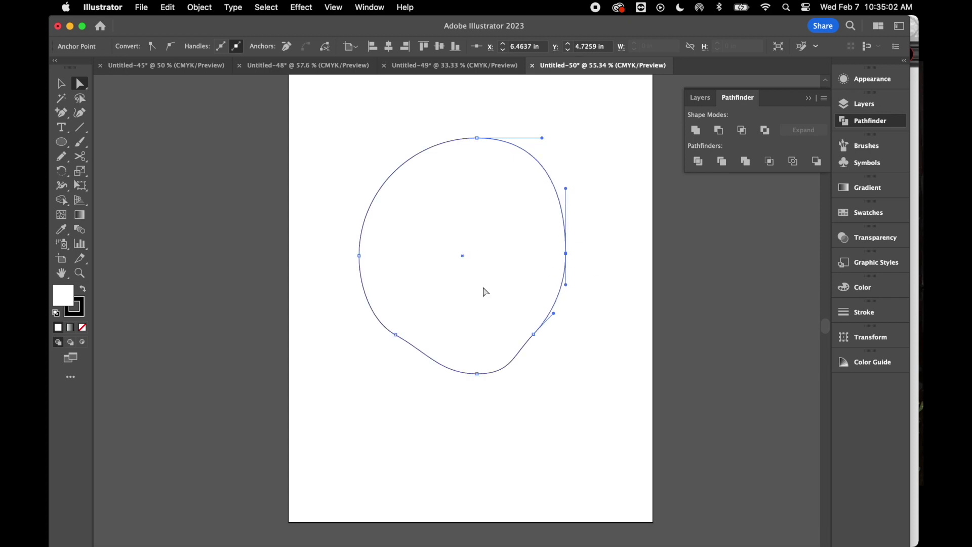
{"action": "left_click_drag", "start_coordinate": [358, 253], "coordinate": [351, 259]}
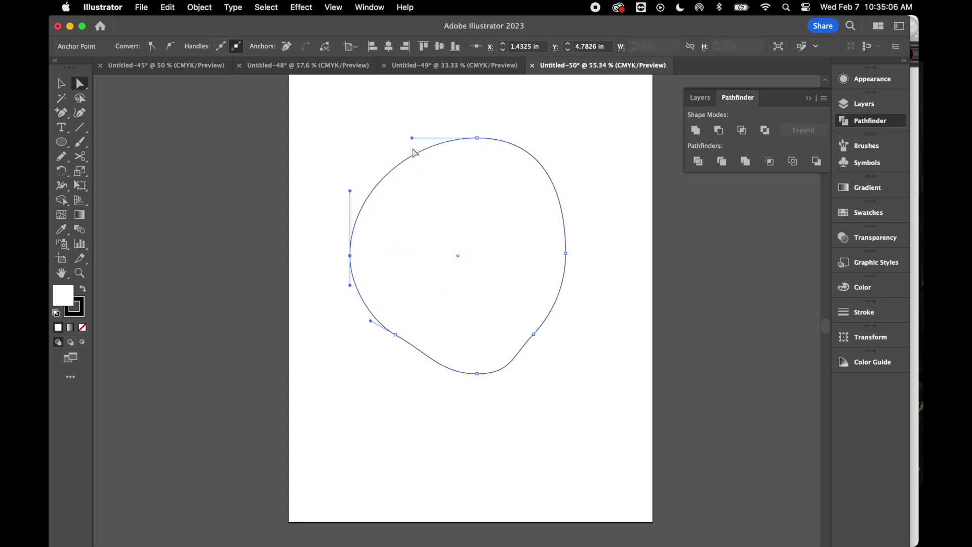
{"action": "left_click_drag", "start_coordinate": [412, 137], "coordinate": [377, 133]}
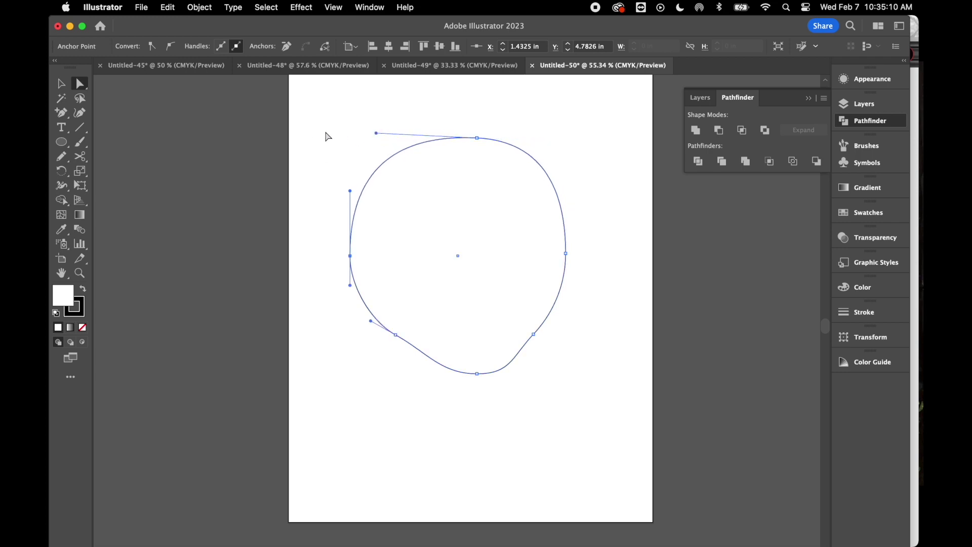
{"action": "left_click", "coordinate": [61, 83]}
{"action": "left_click", "coordinate": [328, 137]}
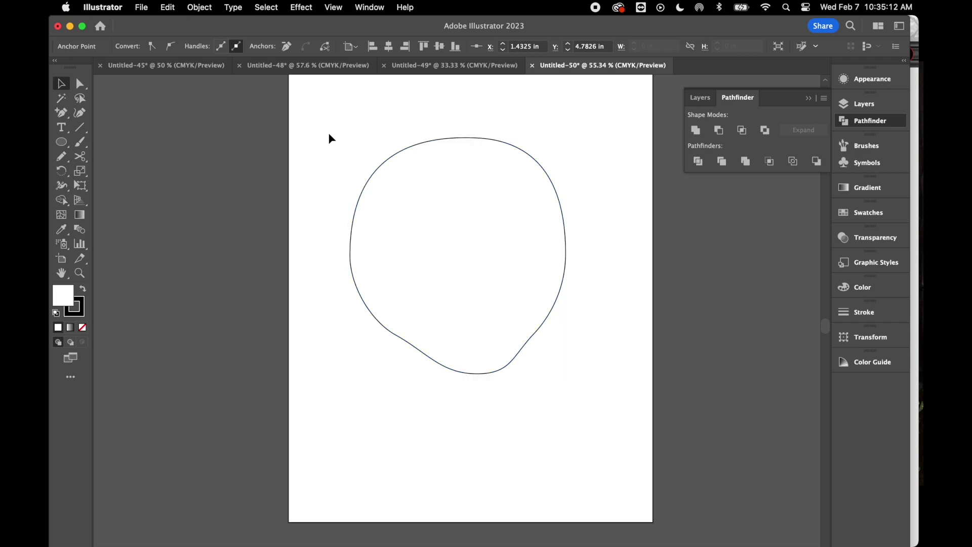
Refine the chin by shifting its lowest anchor slightly left and moving the right jaw anchor further inward
{"action": "left_click", "coordinate": [464, 375]}
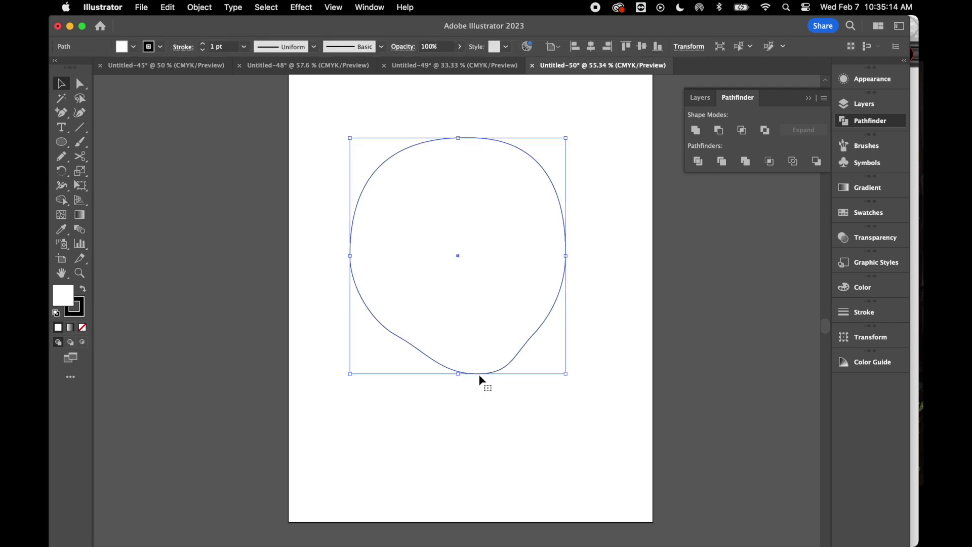
{"action": "left_click", "coordinate": [79, 83]}
{"action": "left_click_drag", "start_coordinate": [477, 373], "coordinate": [467, 378]}
{"action": "left_click_drag", "start_coordinate": [534, 334], "coordinate": [516, 334]}
{"action": "left_click", "coordinate": [551, 384]}
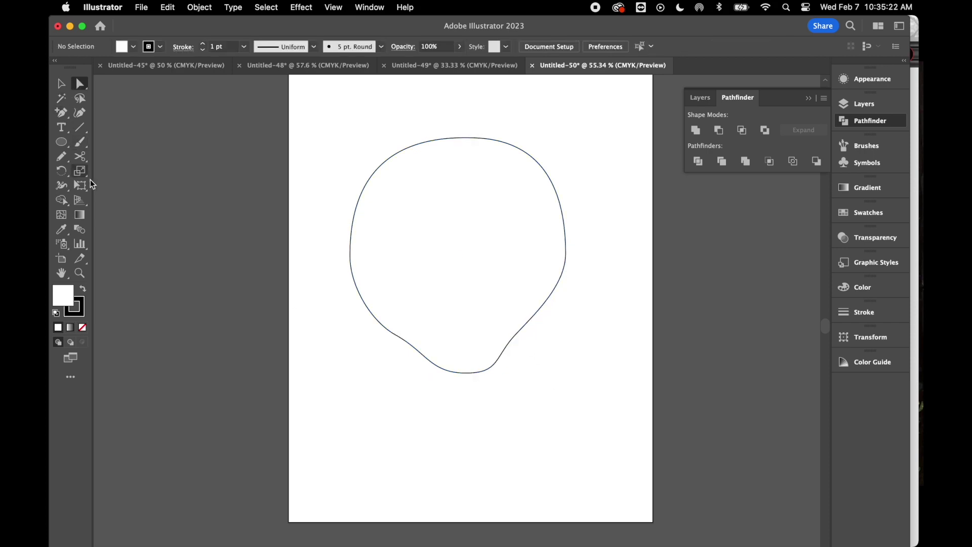
Split the head outline into left and right halves with Scissors cuts at the crown and the chin
{"action": "left_click", "coordinate": [81, 157]}
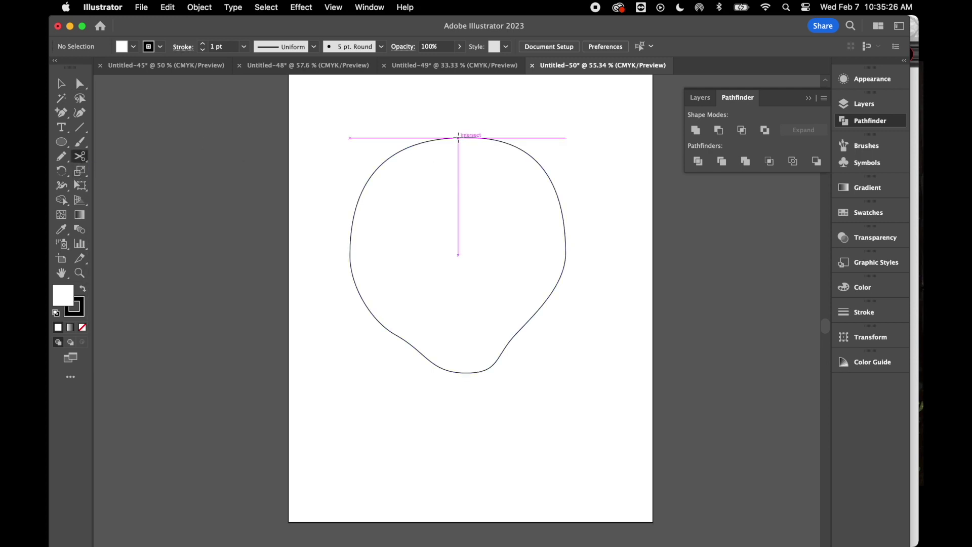
{"action": "left_click", "coordinate": [464, 138]}
{"action": "left_click", "coordinate": [466, 373]}
Fill the left half of the head with the light tan colour F7DC9F
{"action": "left_click", "coordinate": [63, 84]}
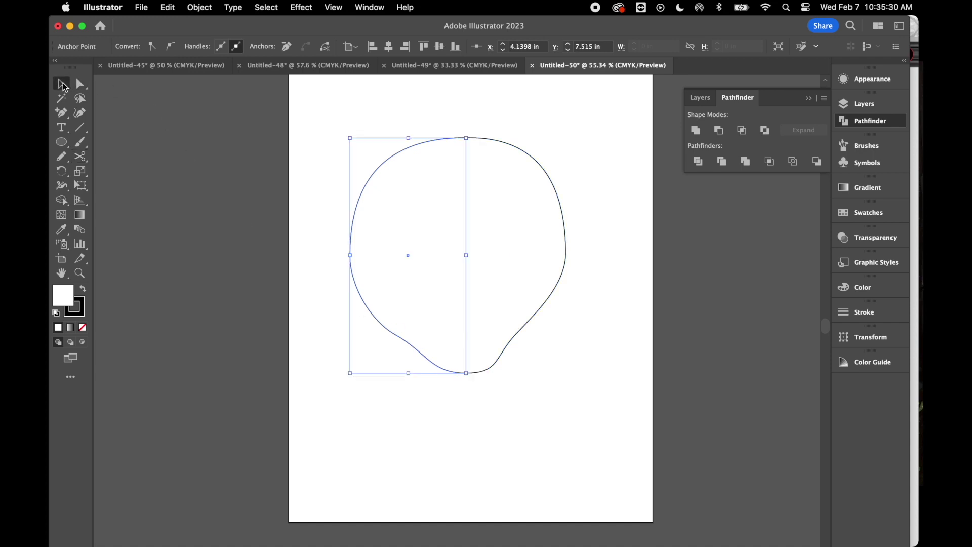
{"action": "double_click", "coordinate": [68, 298]}
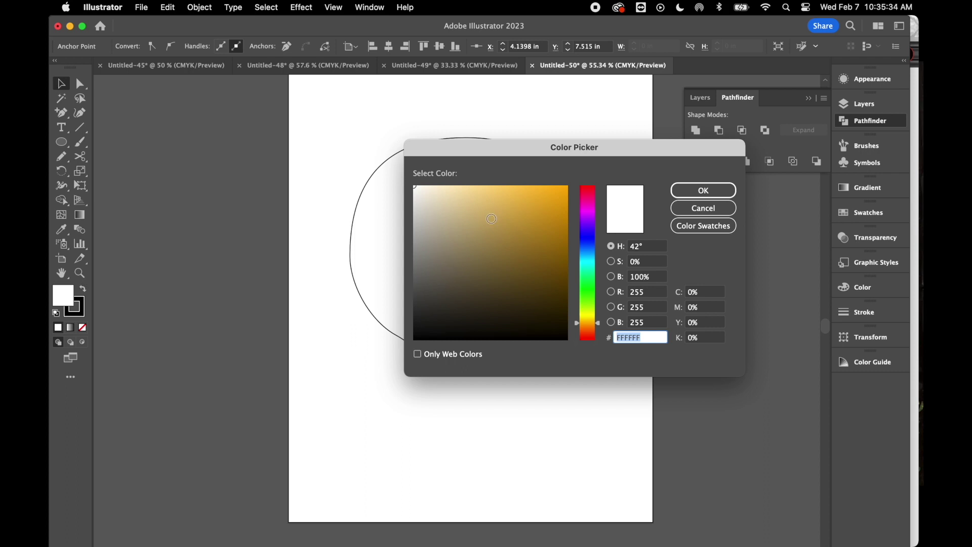
{"action": "left_click", "coordinate": [469, 189]}
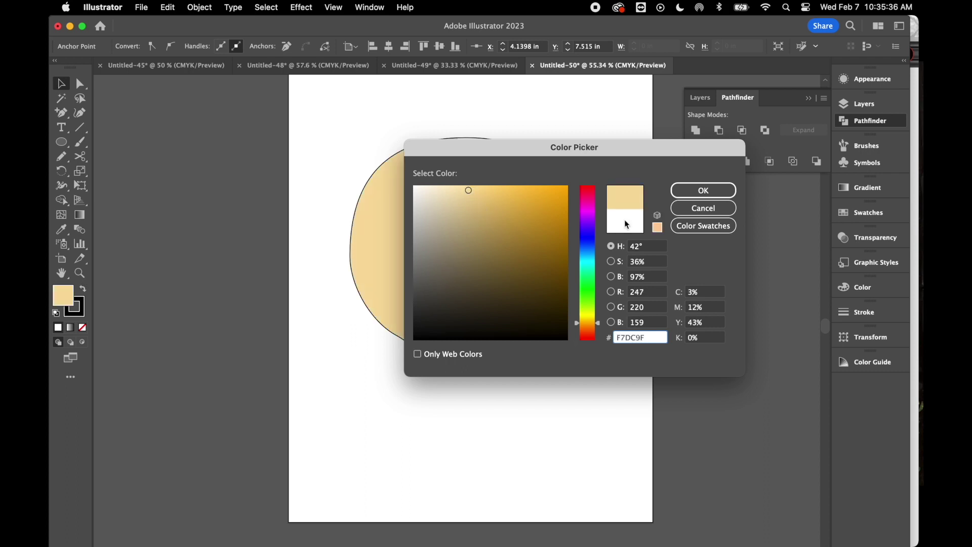
{"action": "left_click", "coordinate": [702, 190]}
Sample the left half's tan fill onto the right half of the head and make it a slightly deeper shade
{"action": "left_click", "coordinate": [524, 233]}
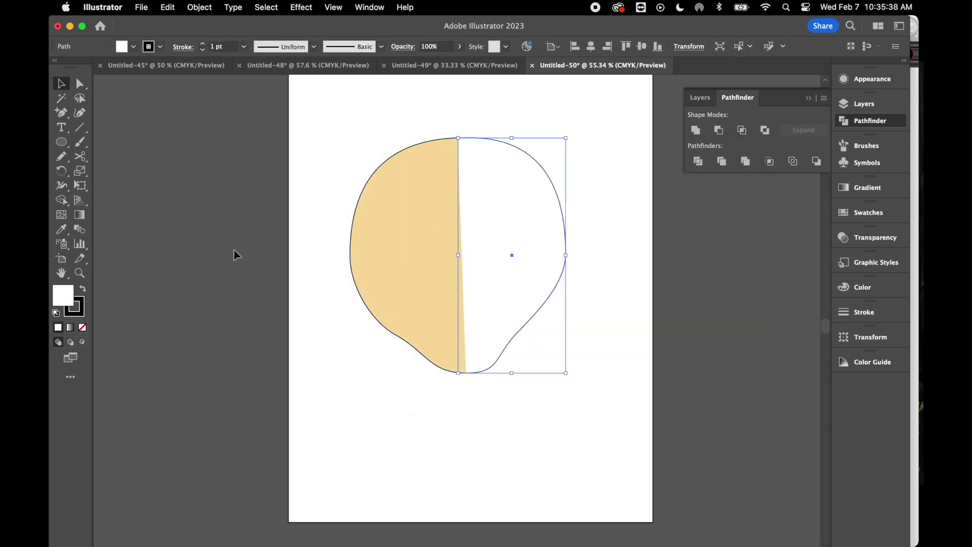
{"action": "left_click", "coordinate": [61, 229]}
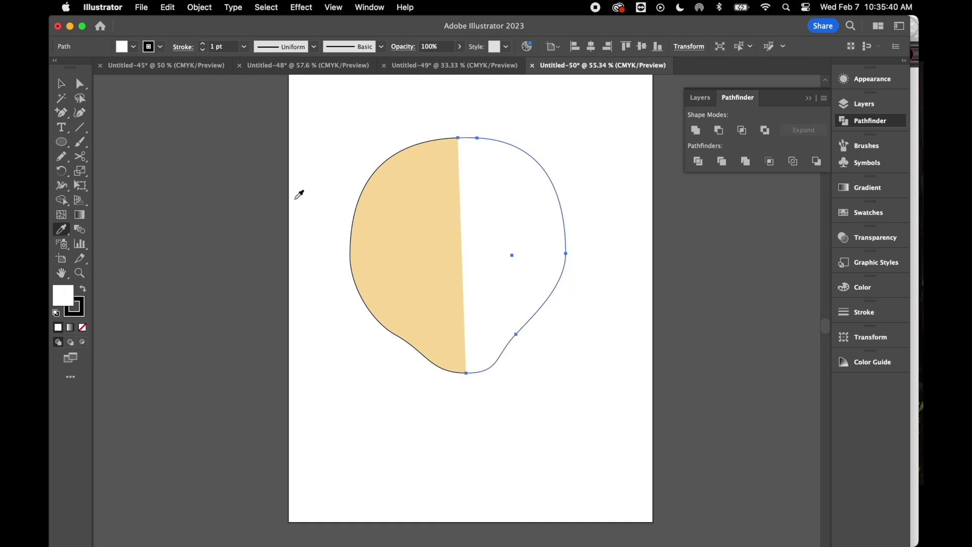
{"action": "left_click", "coordinate": [448, 202]}
{"action": "double_click", "coordinate": [60, 300]}
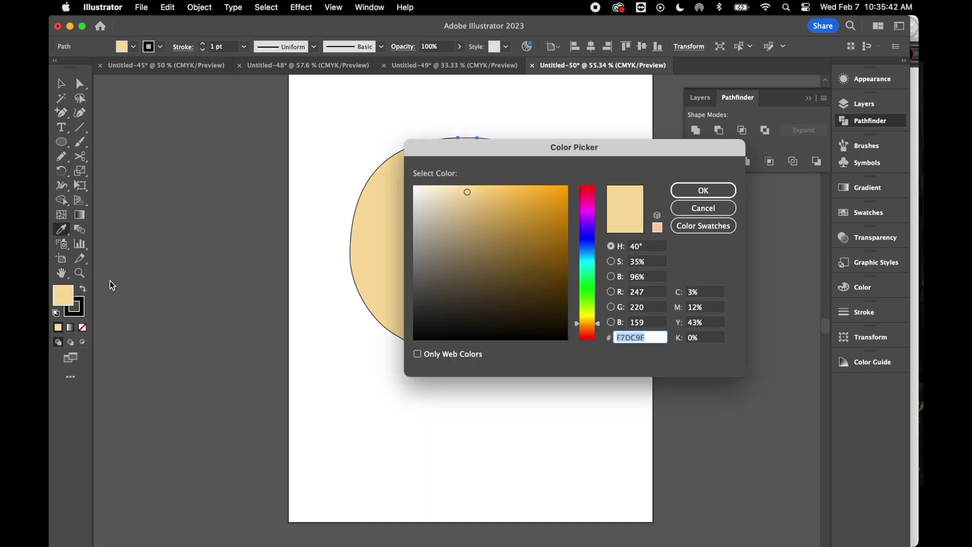
{"action": "left_click", "coordinate": [479, 191]}
{"action": "left_click", "coordinate": [731, 192]}
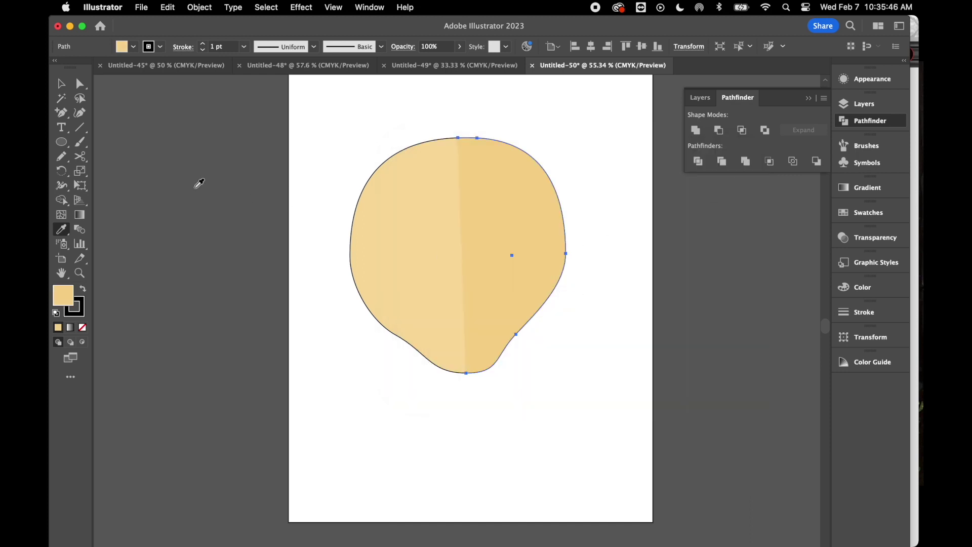
{"action": "left_click", "coordinate": [60, 86]}
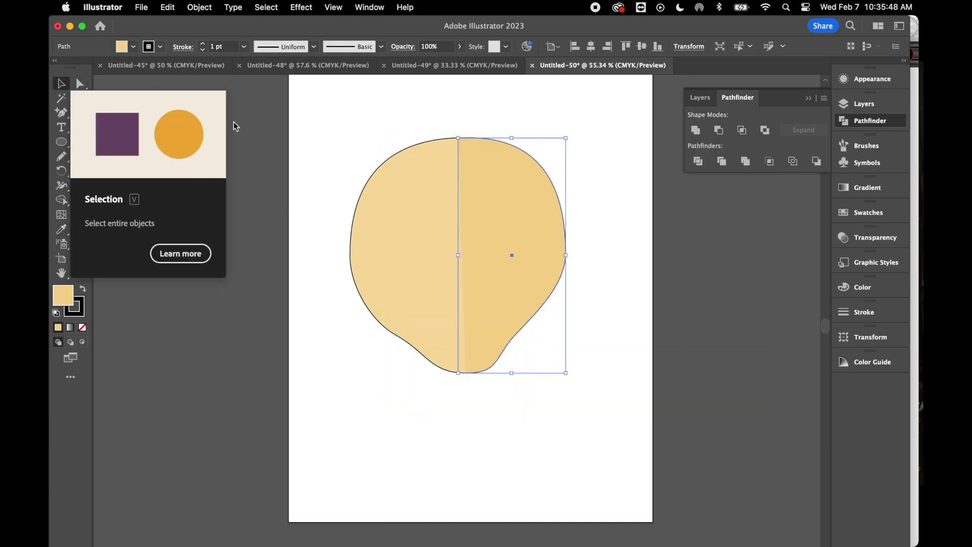
{"action": "left_click", "coordinate": [293, 154]}
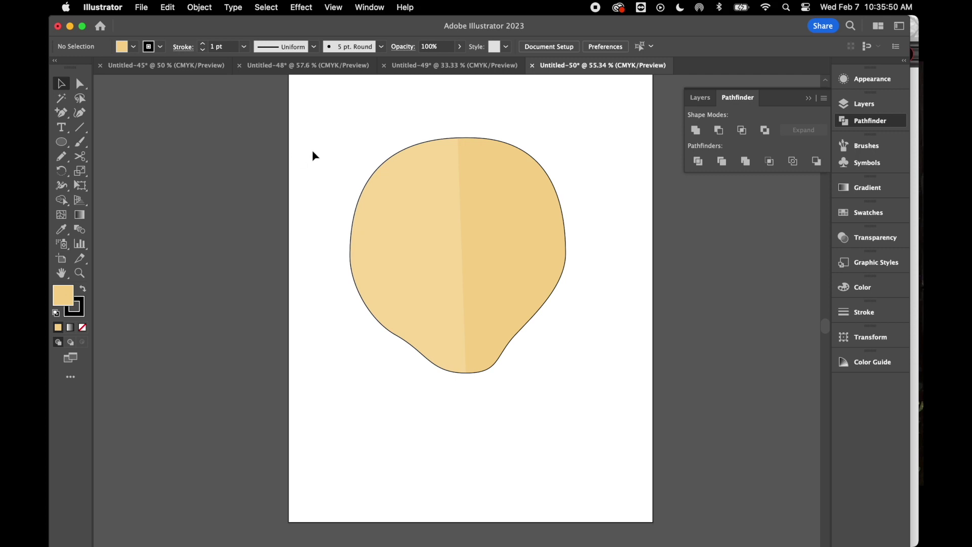
Draw a horizontal ellipse over the chin as the base shape for the neck
{"action": "left_click", "coordinate": [66, 145]}
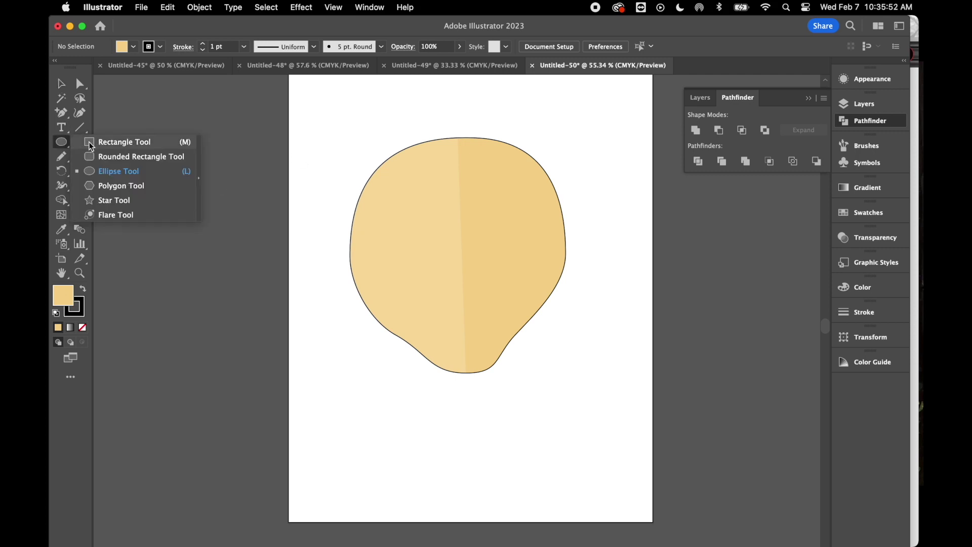
{"action": "left_click", "coordinate": [134, 161]}
{"action": "left_click", "coordinate": [109, 171]}
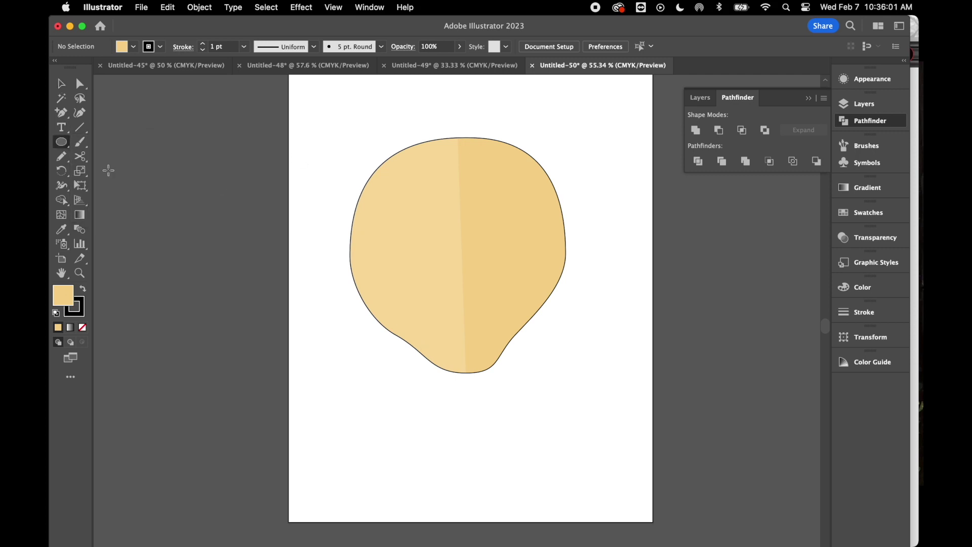
{"action": "left_click_drag", "start_coordinate": [403, 335], "coordinate": [506, 403]}
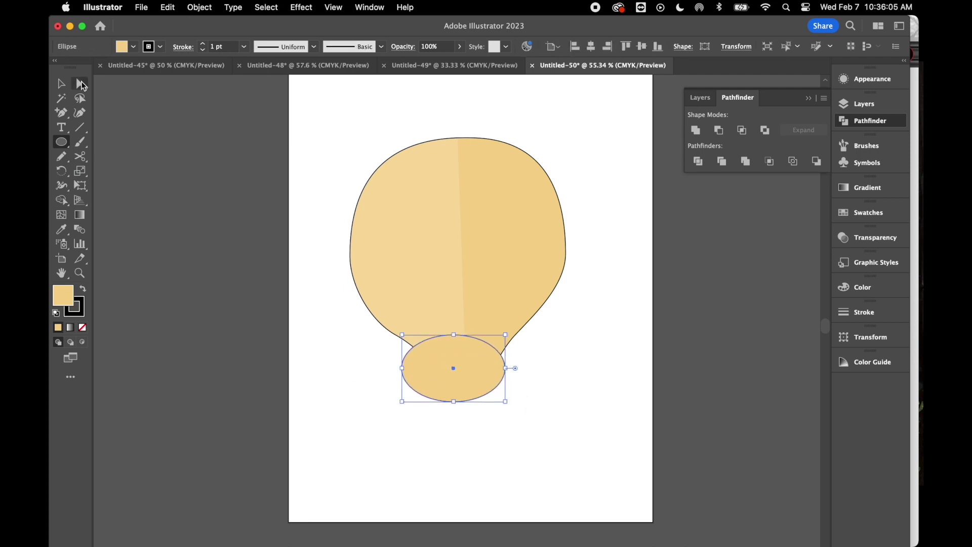
Reshape the ellipse into a neck by extending the upper handles of its left and right anchors far upward
{"action": "left_click", "coordinate": [81, 85]}
{"action": "left_click", "coordinate": [401, 368]}
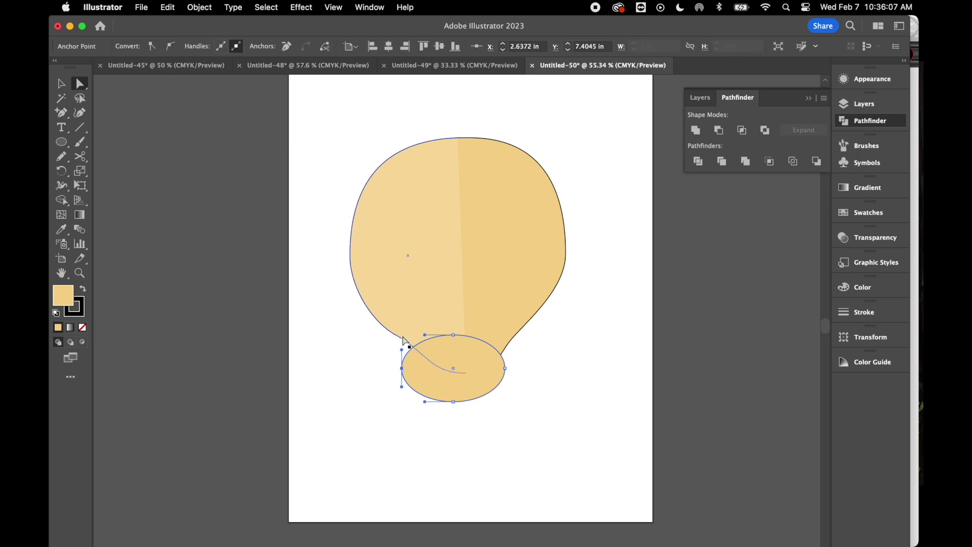
{"action": "left_click_drag", "start_coordinate": [402, 349], "coordinate": [395, 228]}
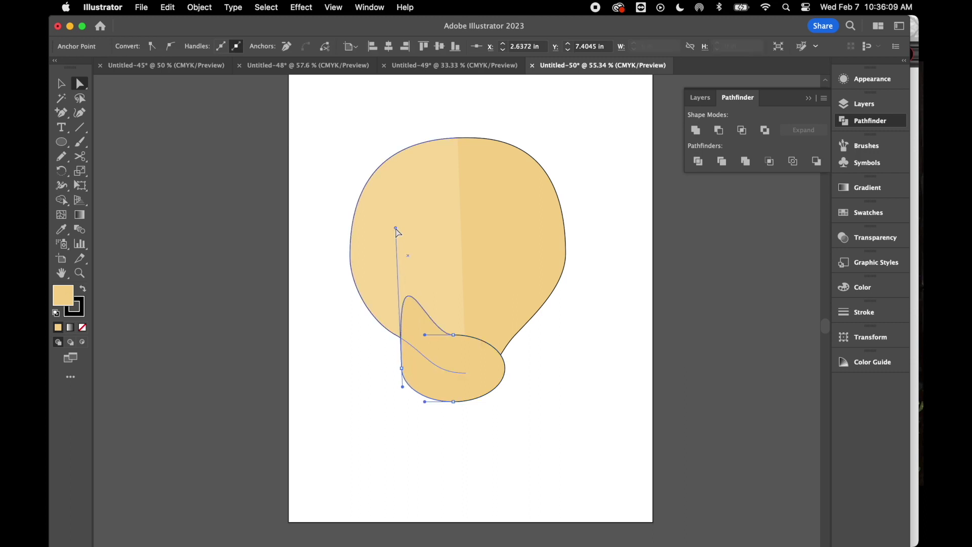
{"action": "left_click", "coordinate": [505, 368]}
{"action": "left_click_drag", "start_coordinate": [505, 350], "coordinate": [517, 246]}
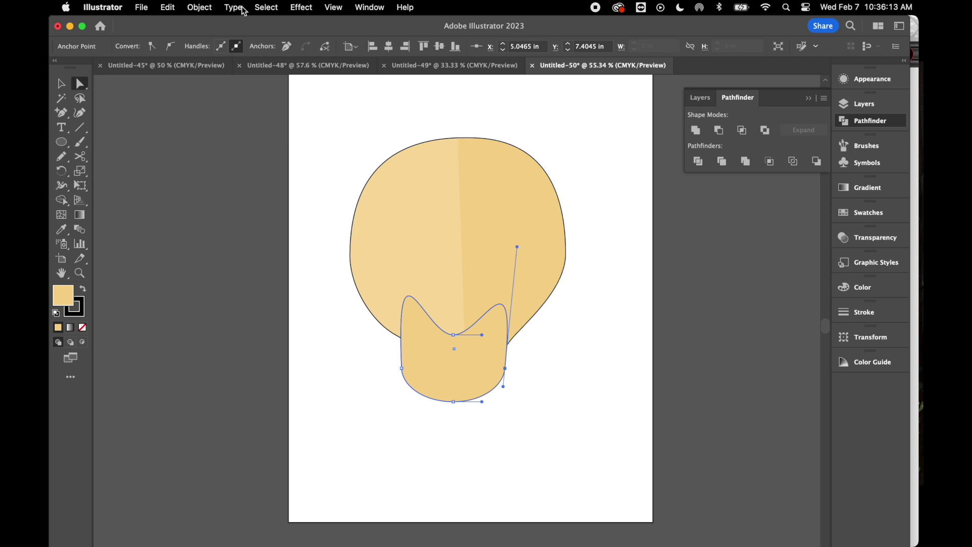
Send the neck shape to the back and move it up and slightly right so it sits under the chin
{"action": "left_click", "coordinate": [278, 11]}
{"action": "mouse_move", "coordinate": [199, 8]}
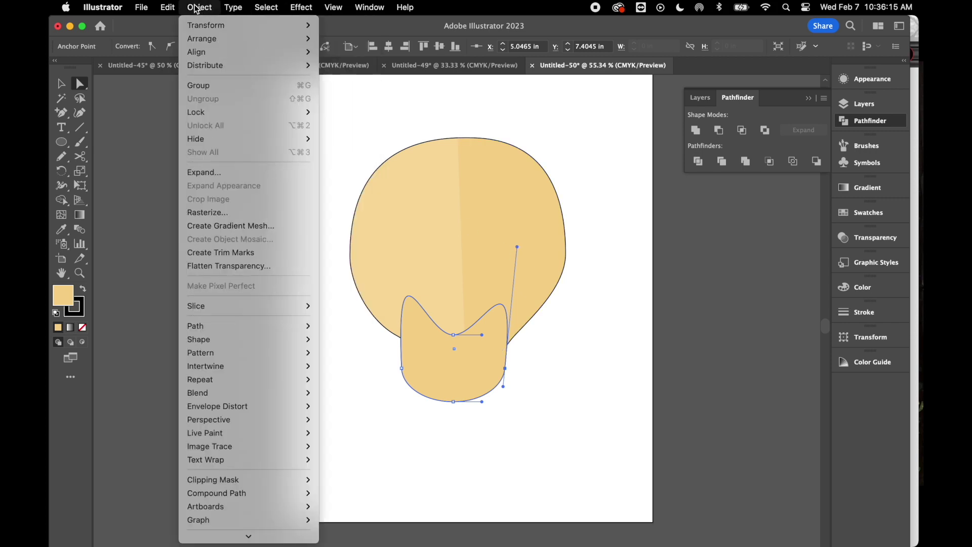
{"action": "left_click", "coordinate": [397, 115]}
{"action": "left_click", "coordinate": [61, 83]}
{"action": "left_click", "coordinate": [494, 371]}
{"action": "right_click", "coordinate": [606, 403]}
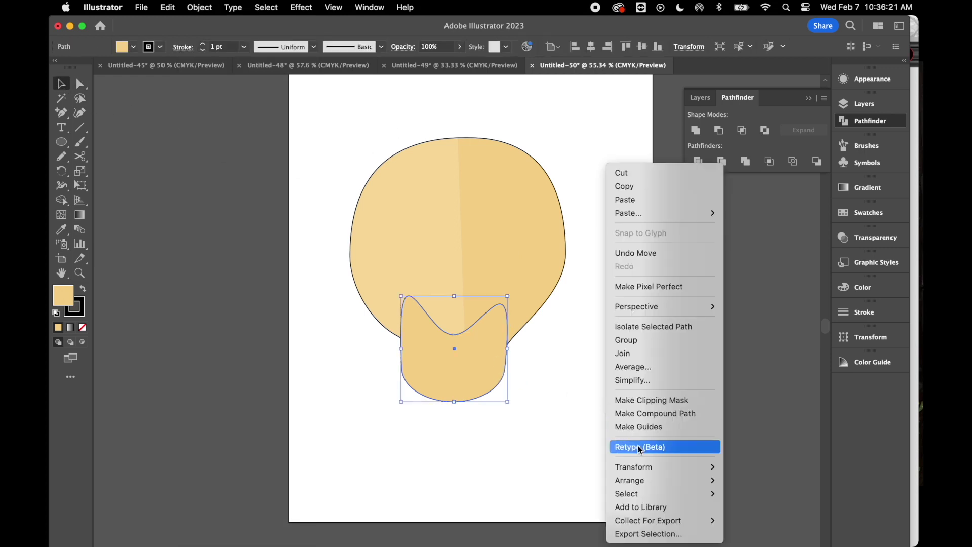
{"action": "mouse_move", "coordinate": [650, 481]}
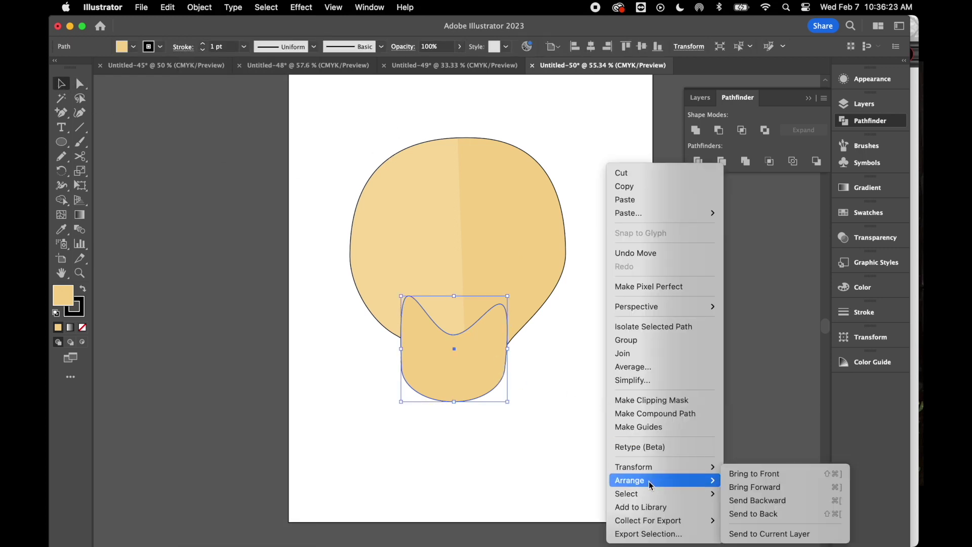
{"action": "left_click", "coordinate": [754, 514]}
{"action": "left_click_drag", "start_coordinate": [476, 393], "coordinate": [484, 375]}
{"action": "left_click", "coordinate": [552, 433]}
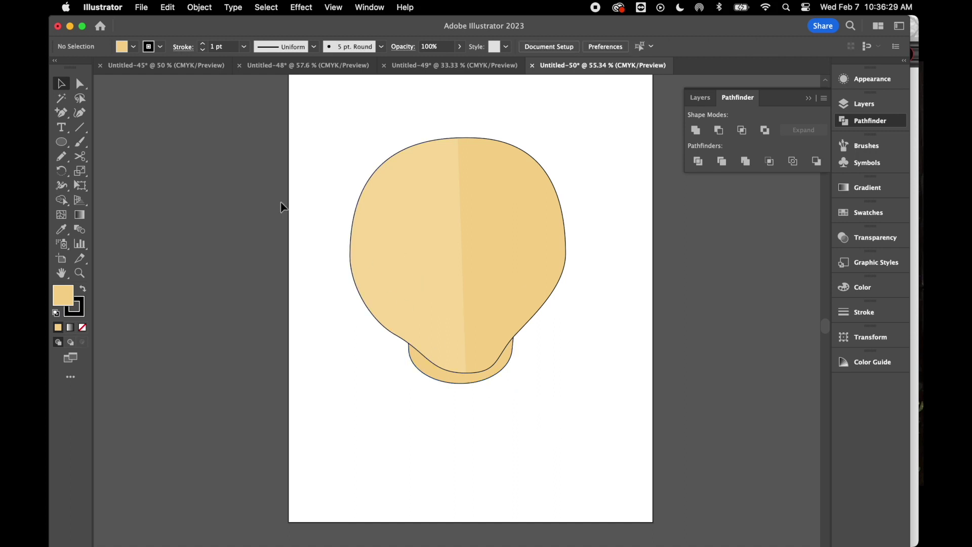
Draw a small ellipse on the head's left edge and skew its lower curve toward the head to form an ear
{"action": "left_click", "coordinate": [61, 144]}
{"action": "mouse_move", "coordinate": [327, 221]}
{"action": "left_mouse_down"}
{"action": "mouse_move", "coordinate": [369, 278]}
{"action": "mouse_move", "coordinate": [348, 278]}
{"action": "mouse_move", "coordinate": [359, 278]}
{"action": "mouse_move", "coordinate": [342, 250]}
{"action": "left_mouse_up"}
{"action": "left_click", "coordinate": [81, 84]}
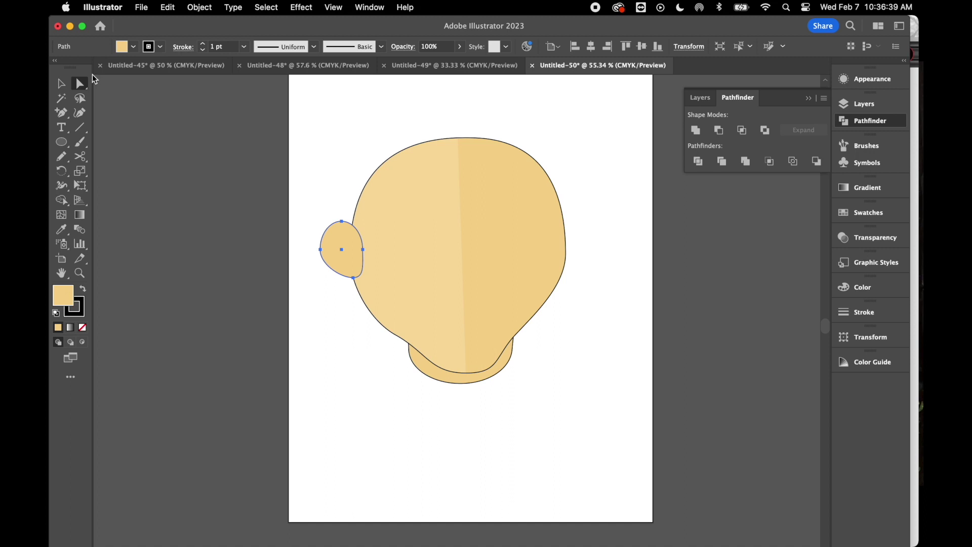
{"action": "left_click", "coordinate": [62, 84]}
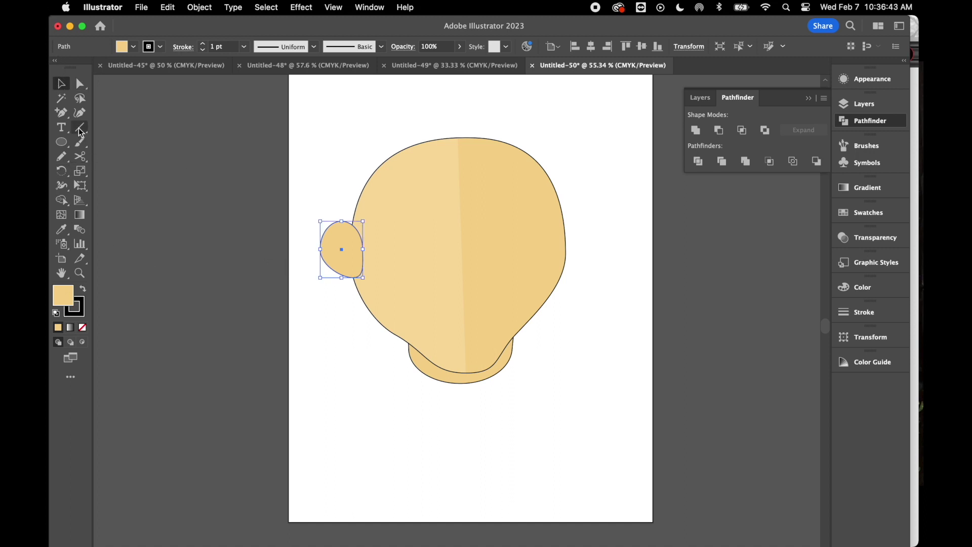
Draw a small unfilled arc inside the upper part of the left ear as its inner fold
{"action": "left_click_drag", "start_coordinate": [84, 134], "coordinate": [121, 142]}
{"action": "left_click_drag", "start_coordinate": [353, 244], "coordinate": [335, 231]}
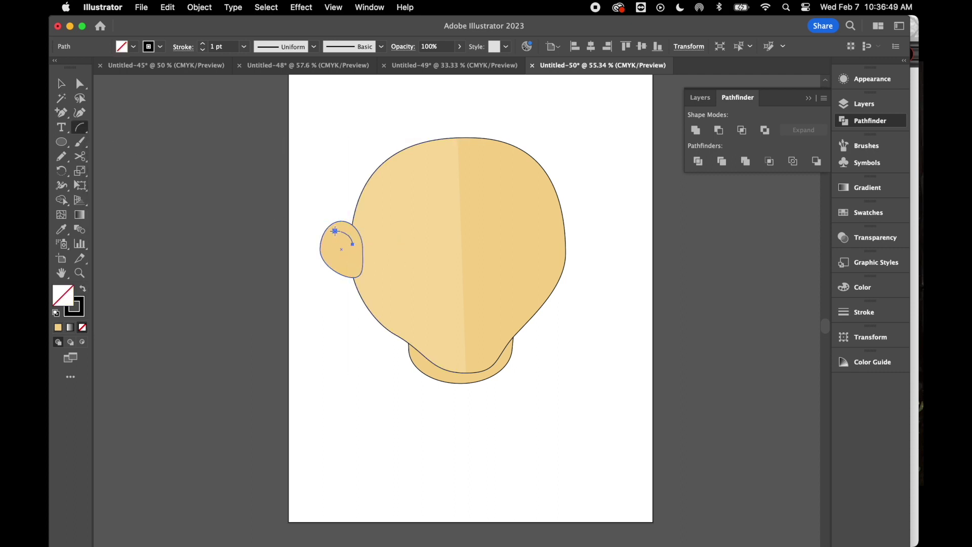
{"action": "left_click", "coordinate": [62, 89]}
{"action": "left_click", "coordinate": [281, 159]}
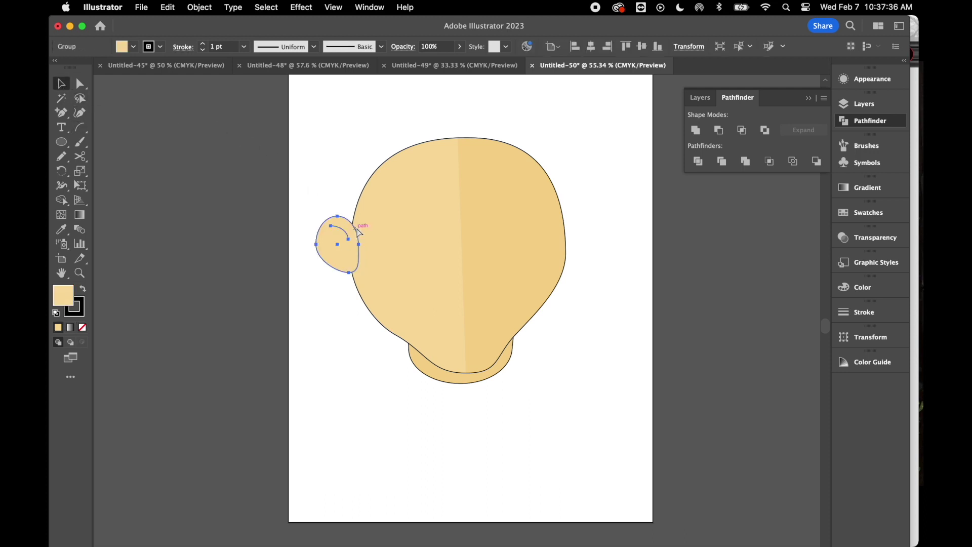
Duplicate the left ear, reflect the copy across the vertical axis and place it level on the head's right edge
{"action": "left_click_drag", "start_coordinate": [358, 232], "coordinate": [545, 247]}
{"action": "right_click", "coordinate": [546, 248]}
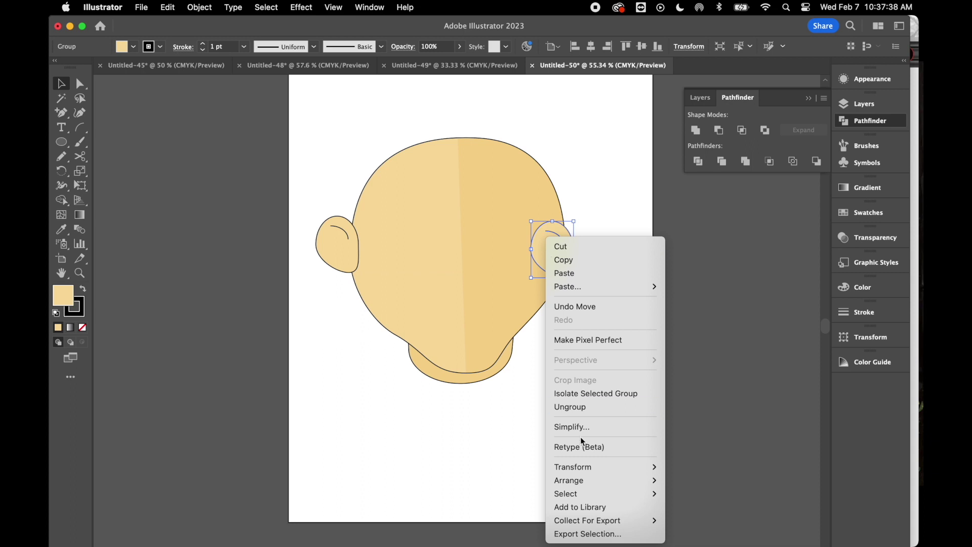
{"action": "mouse_move", "coordinate": [595, 466]}
{"action": "left_click", "coordinate": [702, 467]}
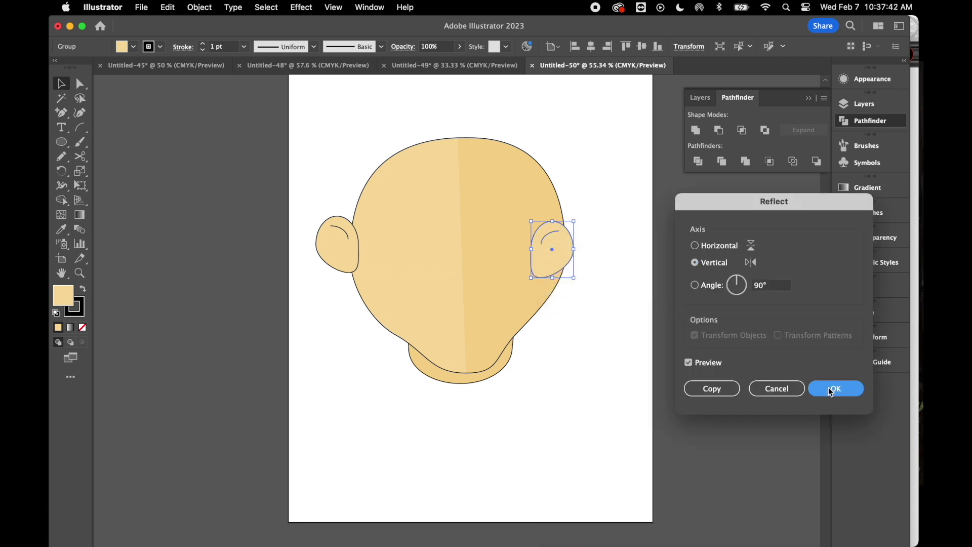
{"action": "left_click", "coordinate": [835, 389]}
{"action": "left_click_drag", "start_coordinate": [552, 249], "coordinate": [579, 244]}
Send both ears to the back so their inner edges sit behind the head
{"action": "left_click", "coordinate": [330, 245], "text": "shift"}
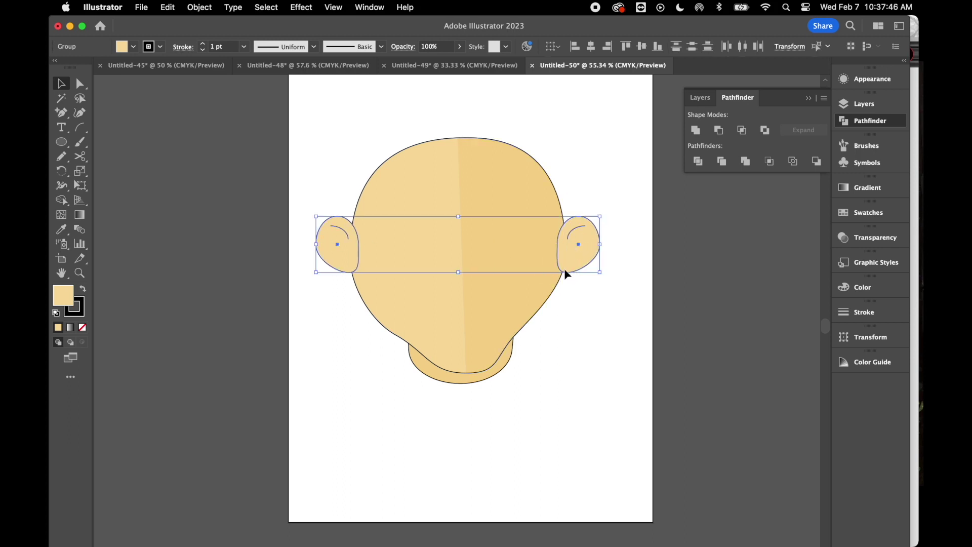
{"action": "right_click", "coordinate": [576, 247]}
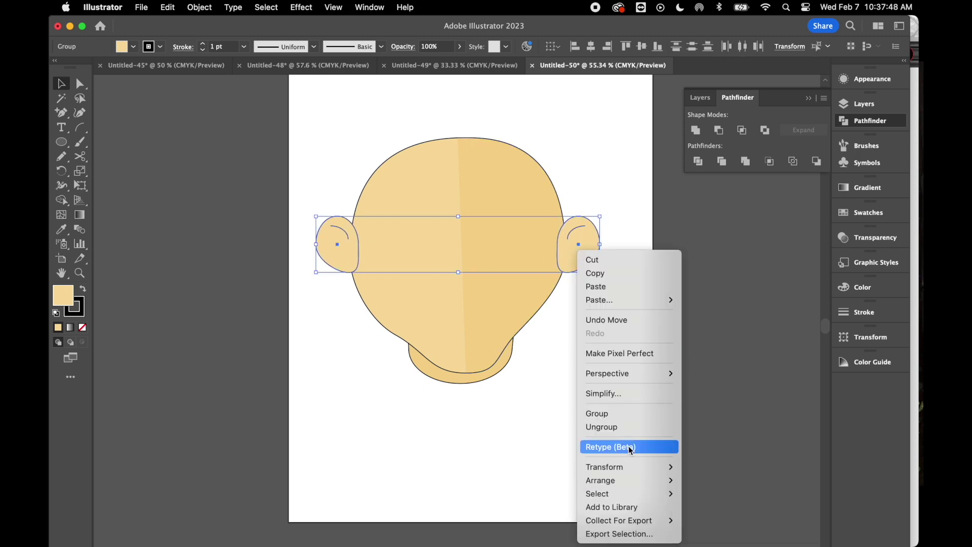
{"action": "mouse_move", "coordinate": [632, 481]}
{"action": "left_click", "coordinate": [748, 514]}
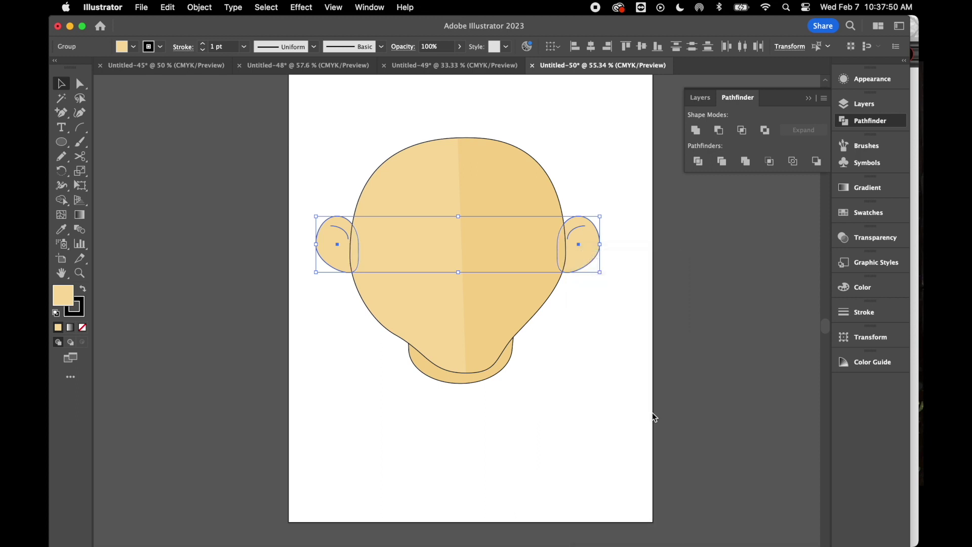
{"action": "left_click", "coordinate": [648, 408]}
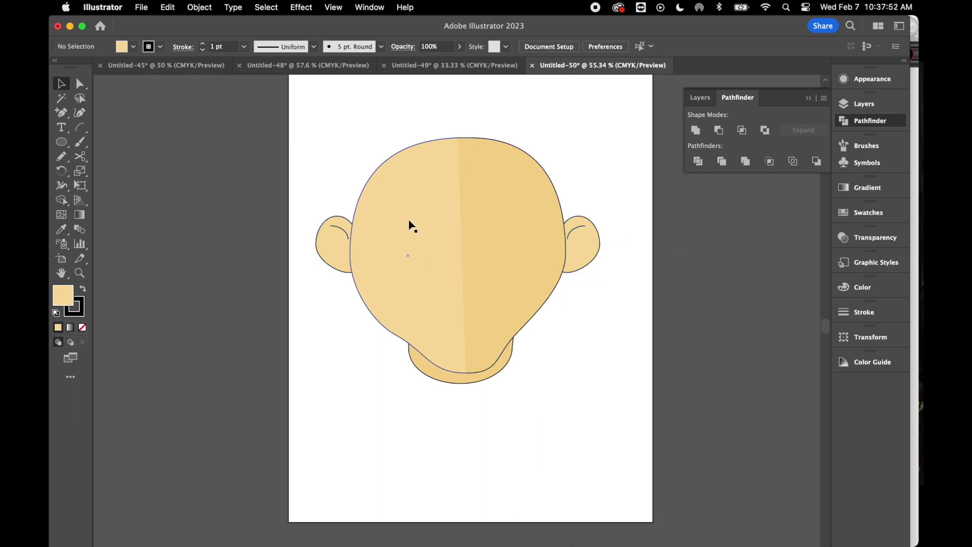
Recolour the right ear with the darker skin tone sampled from the right half of the face
{"action": "left_click", "coordinate": [591, 244]}
{"action": "left_click", "coordinate": [61, 230]}
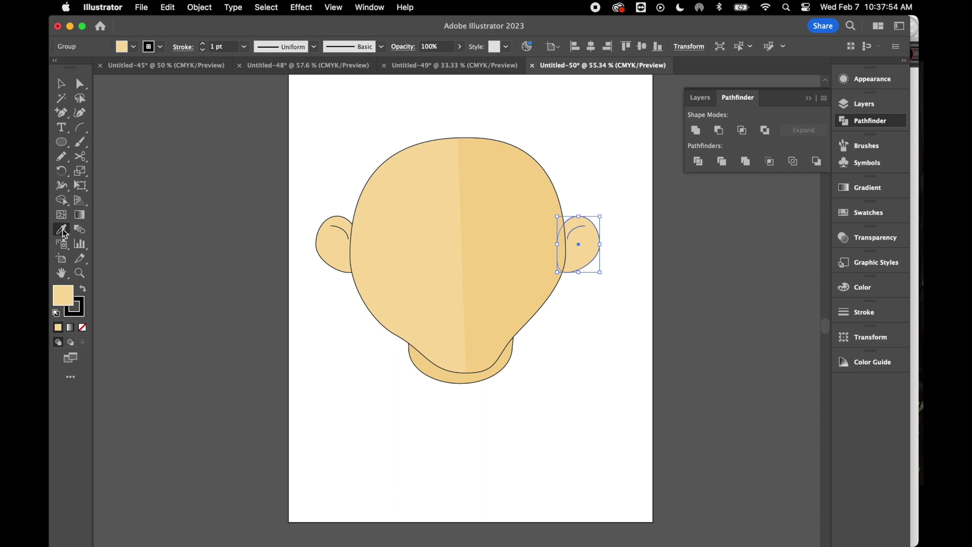
{"action": "left_click", "coordinate": [506, 244]}
{"action": "left_click", "coordinate": [61, 85]}
{"action": "left_click", "coordinate": [303, 187]}
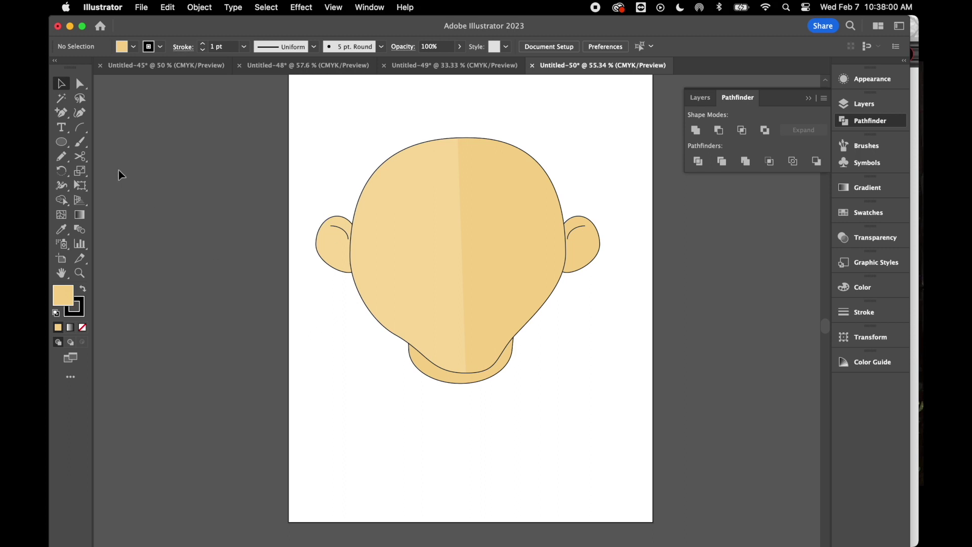
Draw a tall narrow ellipse above the left ear and reshape its anchors into a sideburn that follows the head's edge
{"action": "left_click", "coordinate": [62, 142]}
{"action": "left_click_drag", "start_coordinate": [339, 161], "coordinate": [376, 239]}
{"action": "left_click", "coordinate": [79, 83]}
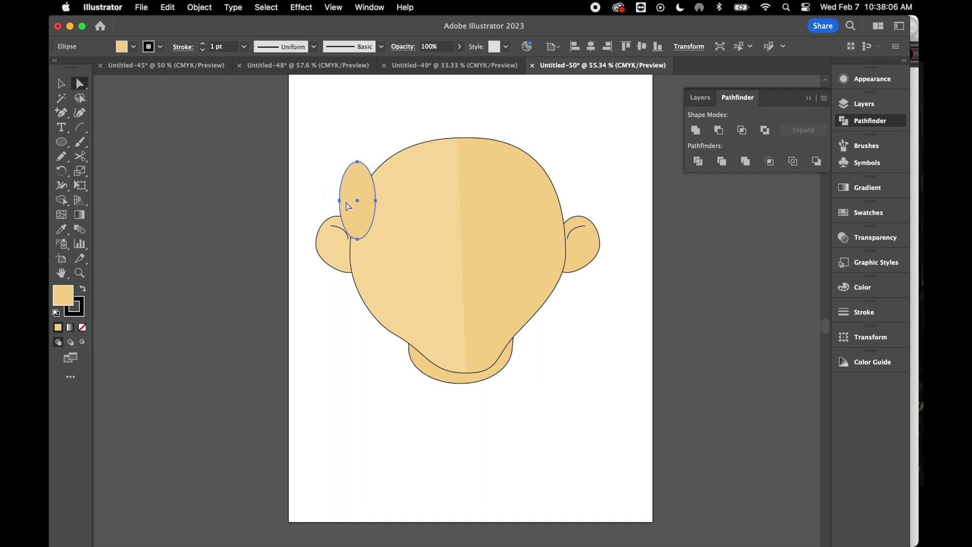
{"action": "left_click_drag", "start_coordinate": [376, 202], "coordinate": [363, 195]}
{"action": "left_click", "coordinate": [357, 239]}
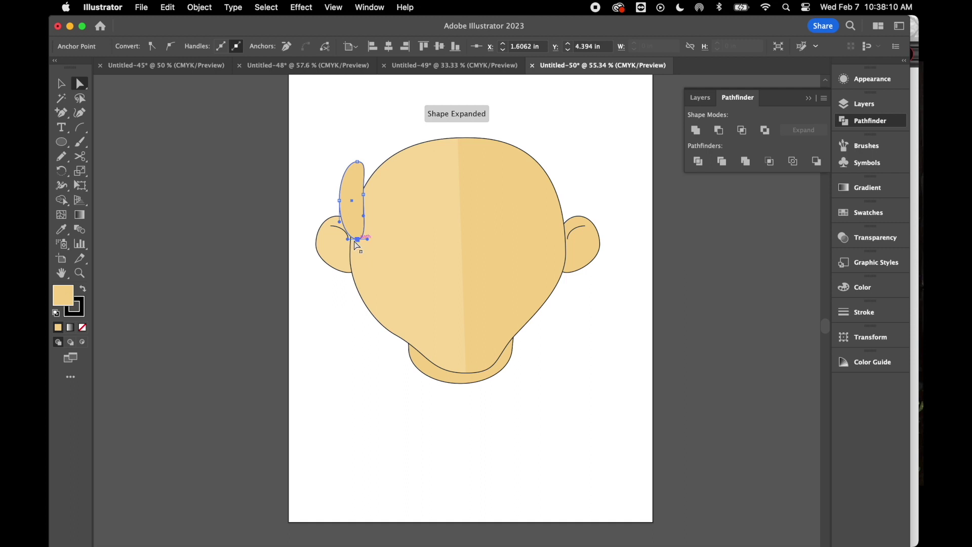
{"action": "mouse_move", "coordinate": [348, 240]}
{"action": "left_mouse_down"}
{"action": "mouse_move", "coordinate": [321, 237]}
{"action": "mouse_move", "coordinate": [331, 238]}
{"action": "left_mouse_up"}
{"action": "left_click_drag", "start_coordinate": [341, 202], "coordinate": [362, 183]}
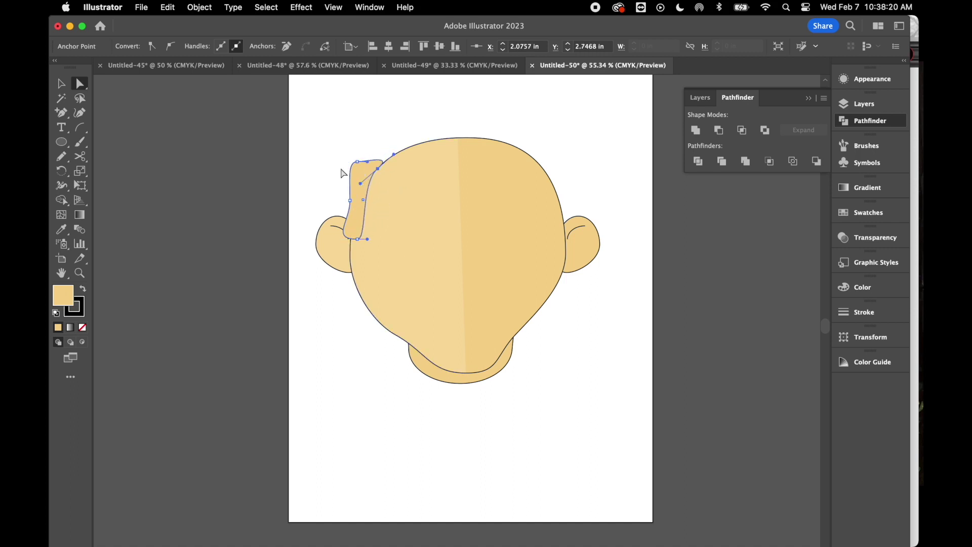
{"action": "left_click_drag", "start_coordinate": [357, 240], "coordinate": [357, 257]}
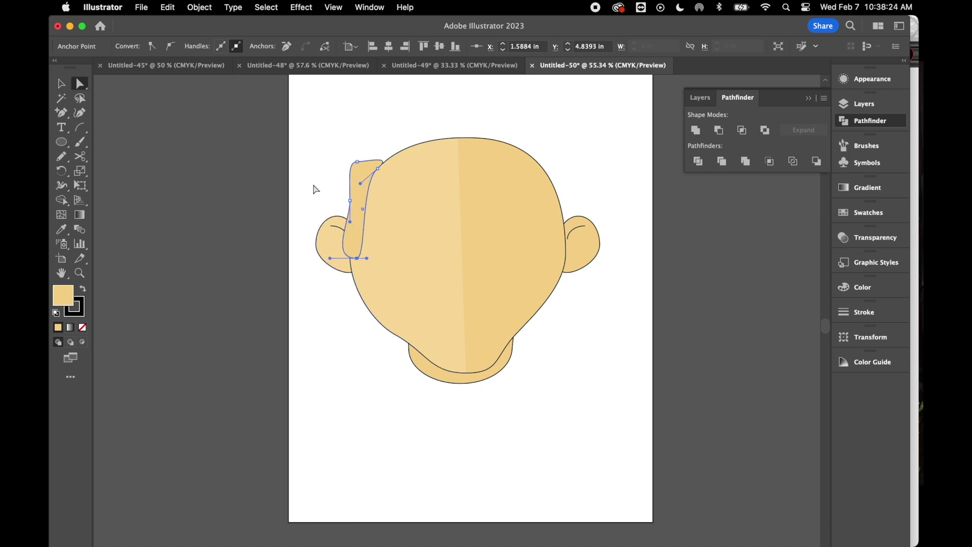
Duplicate the left sideburn, reflect the copy vertically and position it over the head's right edge above the ear
{"action": "left_click", "coordinate": [355, 231]}
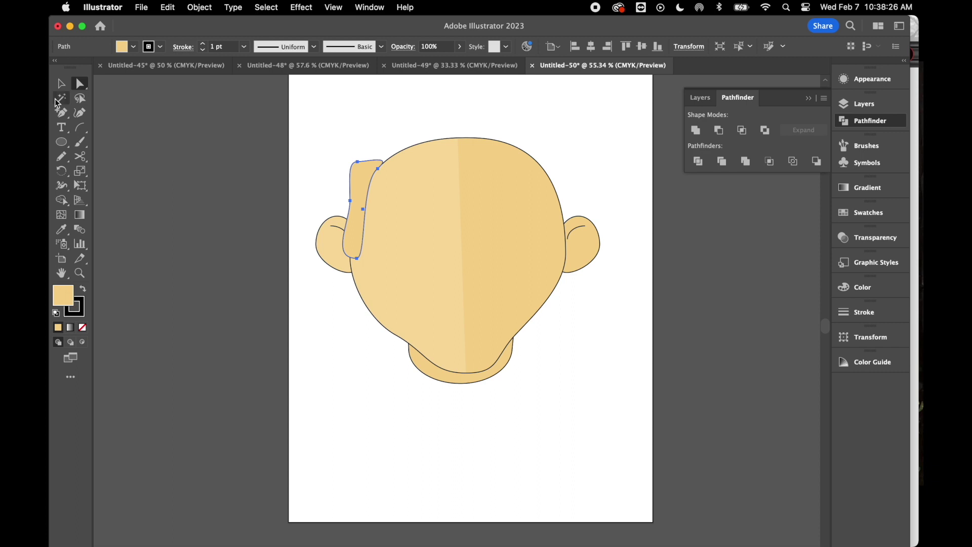
{"action": "key", "text": "super+c"}
{"action": "key", "text": "super+v"}
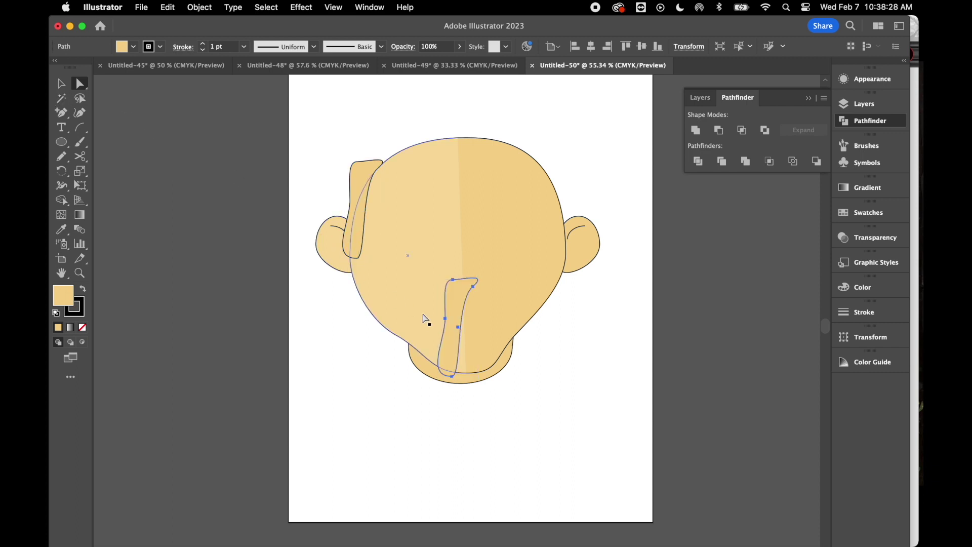
{"action": "left_click", "coordinate": [62, 84]}
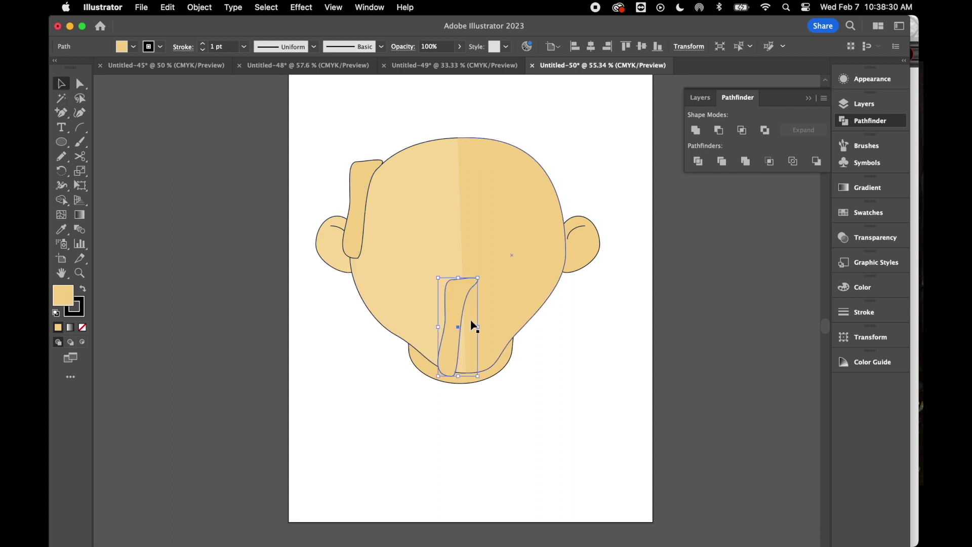
{"action": "left_click_drag", "start_coordinate": [458, 296], "coordinate": [540, 185]}
{"action": "right_click", "coordinate": [540, 187]}
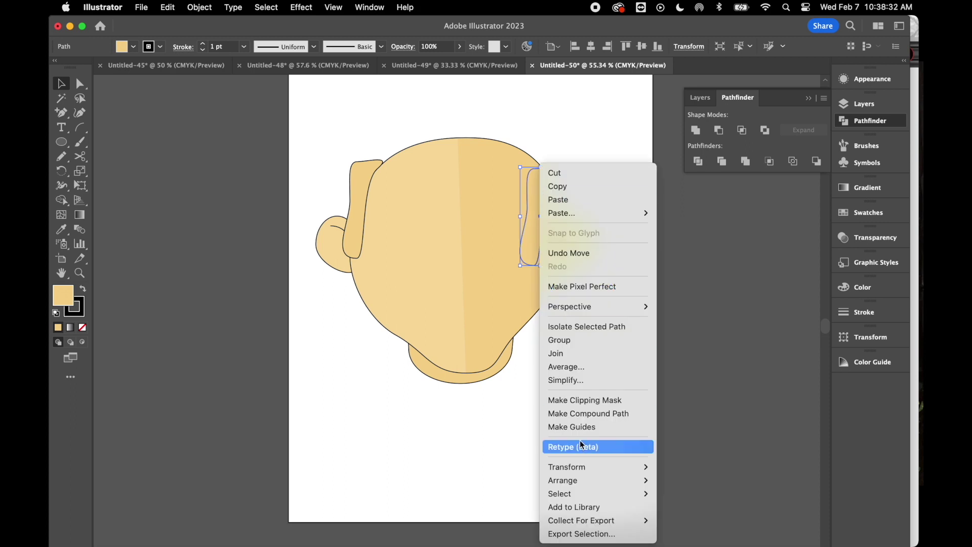
{"action": "mouse_move", "coordinate": [588, 471]}
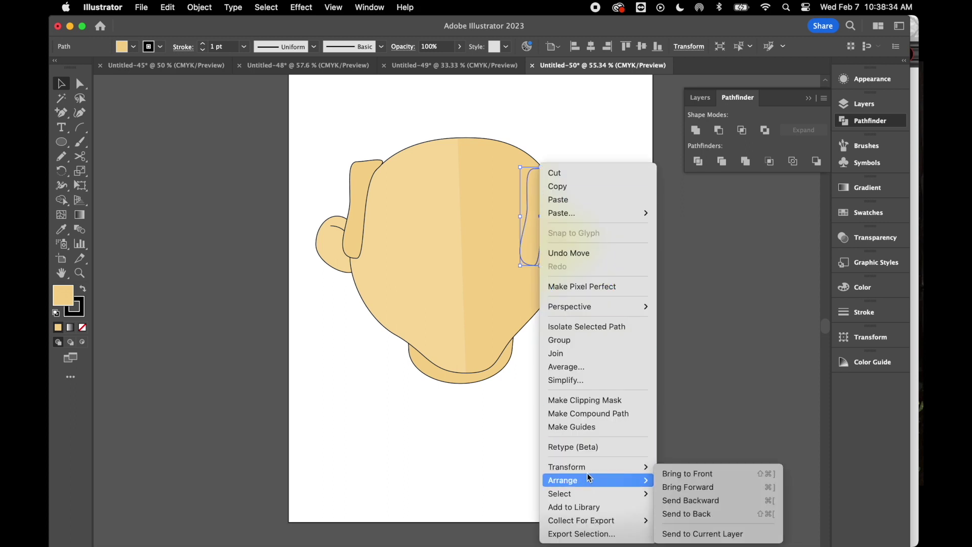
{"action": "left_click", "coordinate": [703, 470]}
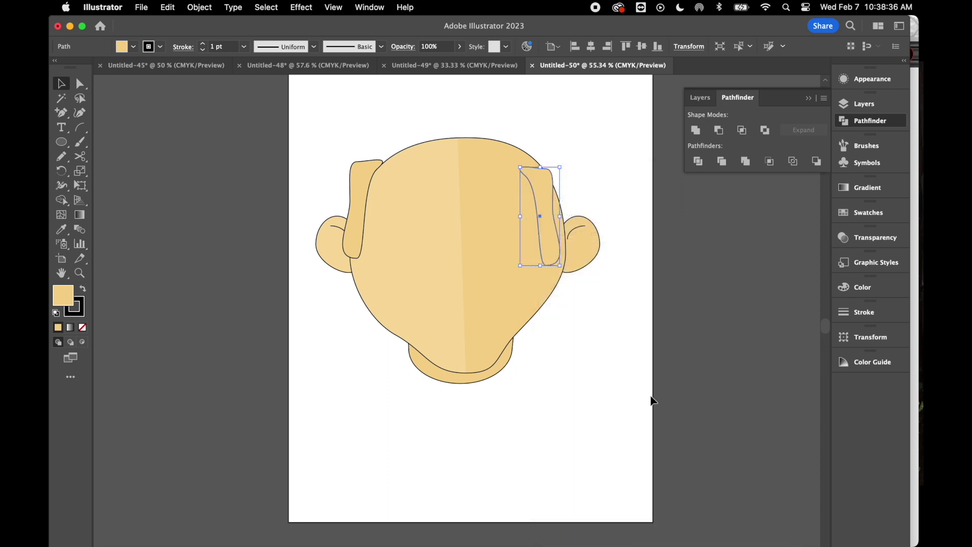
{"action": "left_click", "coordinate": [834, 390]}
{"action": "left_click_drag", "start_coordinate": [548, 243], "coordinate": [557, 231]}
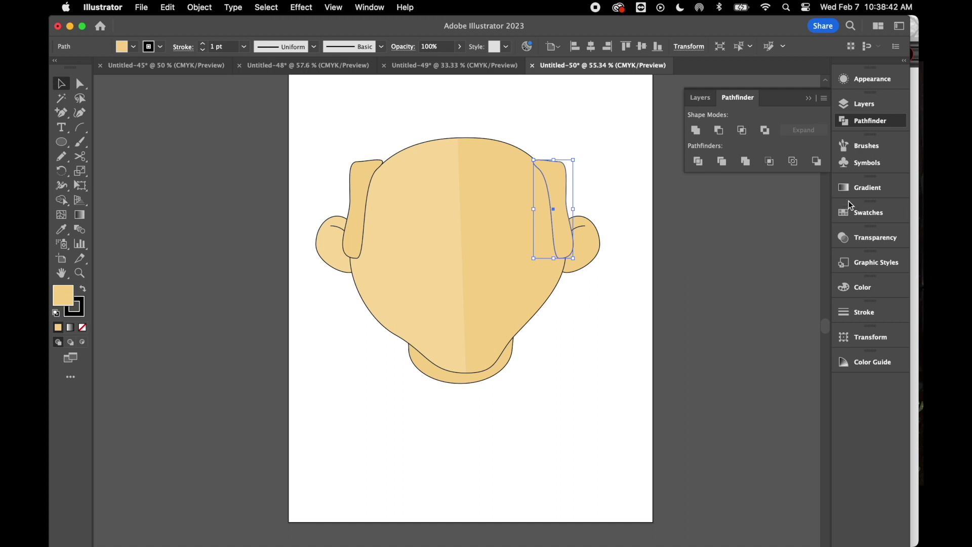
Fill the right sideburn with brown and the left sideburn with black
{"action": "left_click", "coordinate": [856, 211]}
{"action": "left_click", "coordinate": [754, 263]}
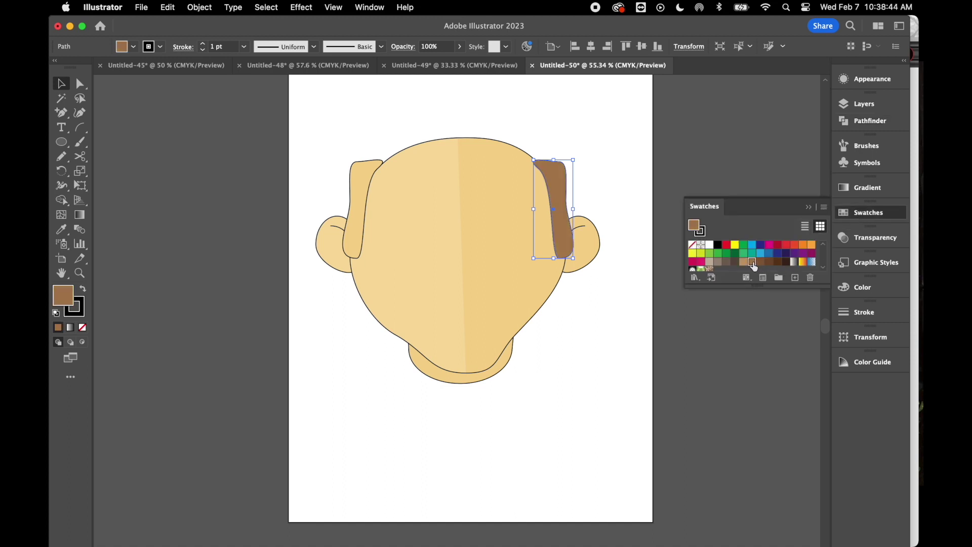
{"action": "left_click", "coordinate": [360, 191]}
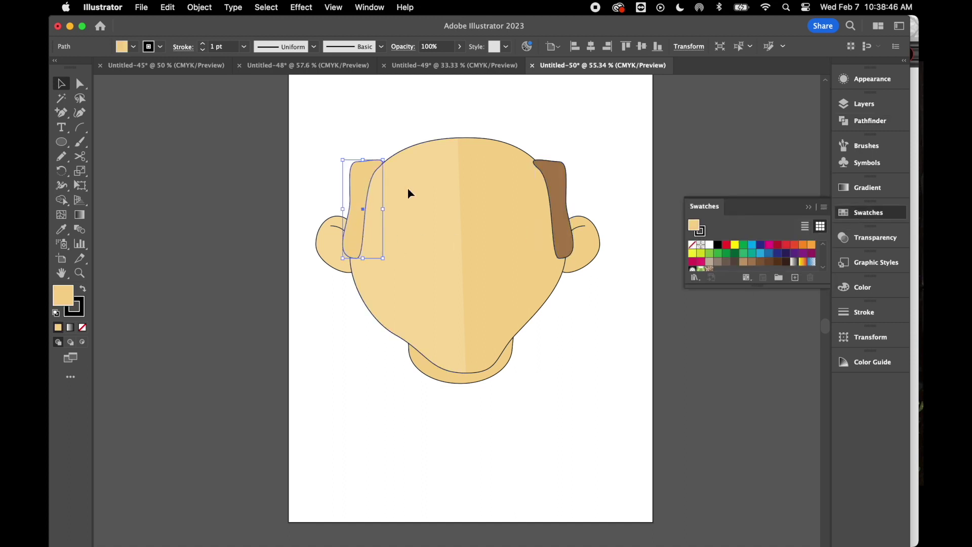
{"action": "left_click", "coordinate": [719, 245]}
{"action": "left_click", "coordinate": [627, 173]}
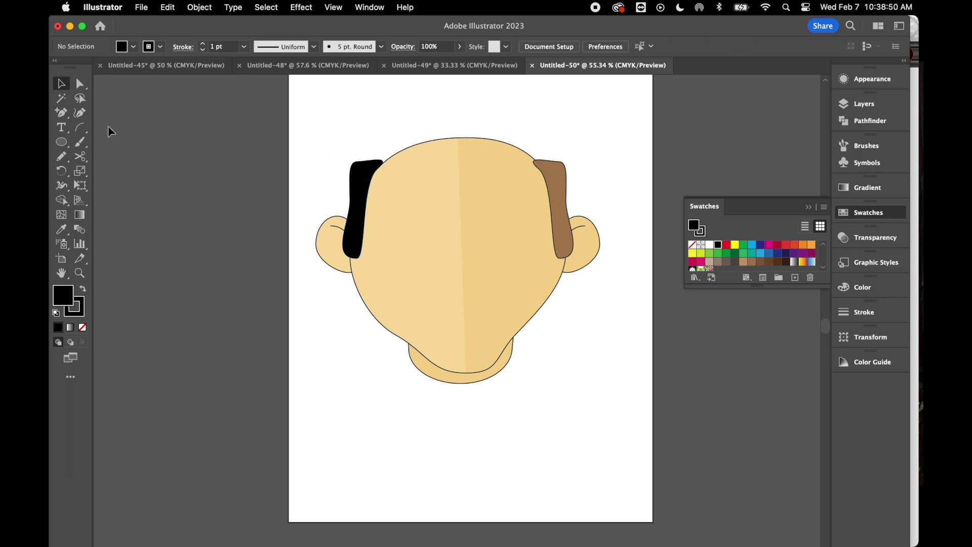
Draw a wide ellipse above the head, fill it with red and lower it onto the top of the head
{"action": "left_click", "coordinate": [64, 145]}
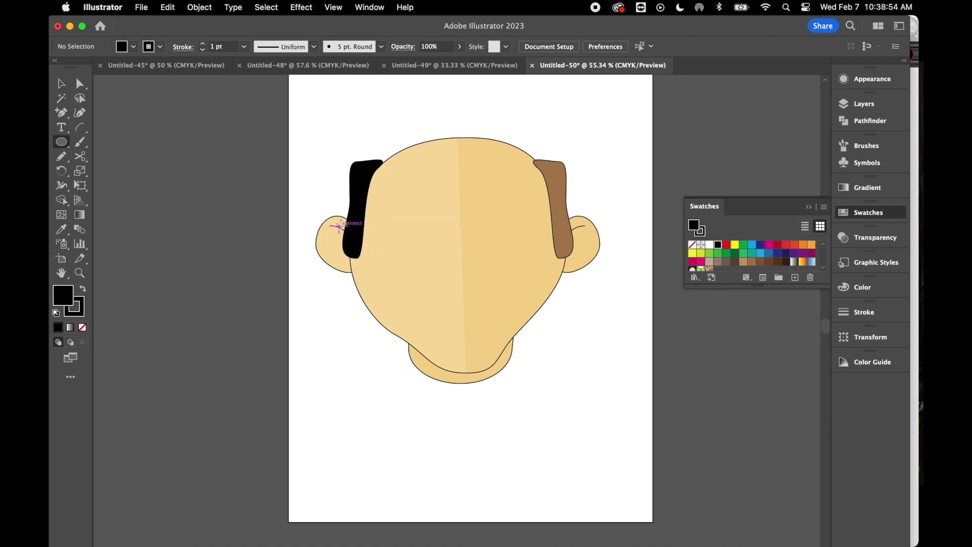
{"action": "left_click_drag", "start_coordinate": [346, 133], "coordinate": [566, 230]}
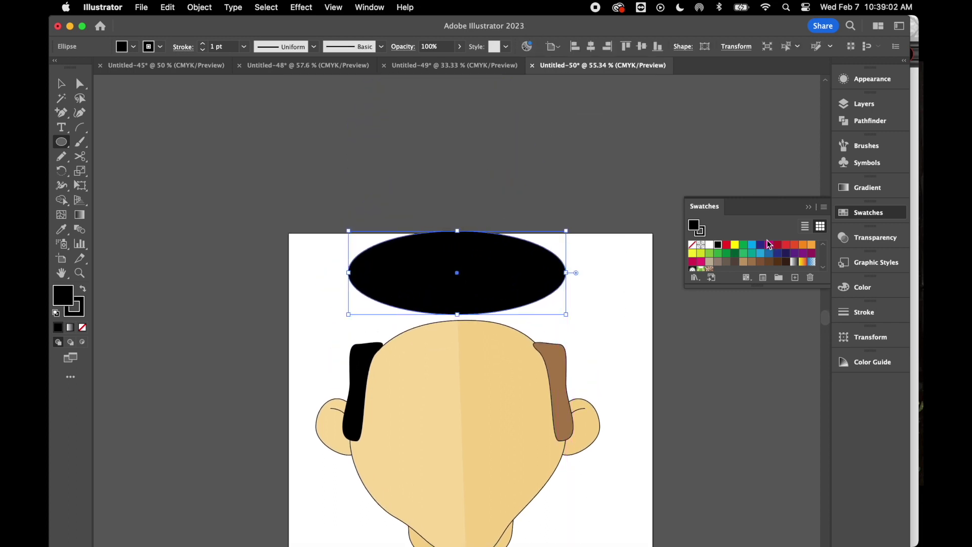
{"action": "left_click", "coordinate": [729, 247]}
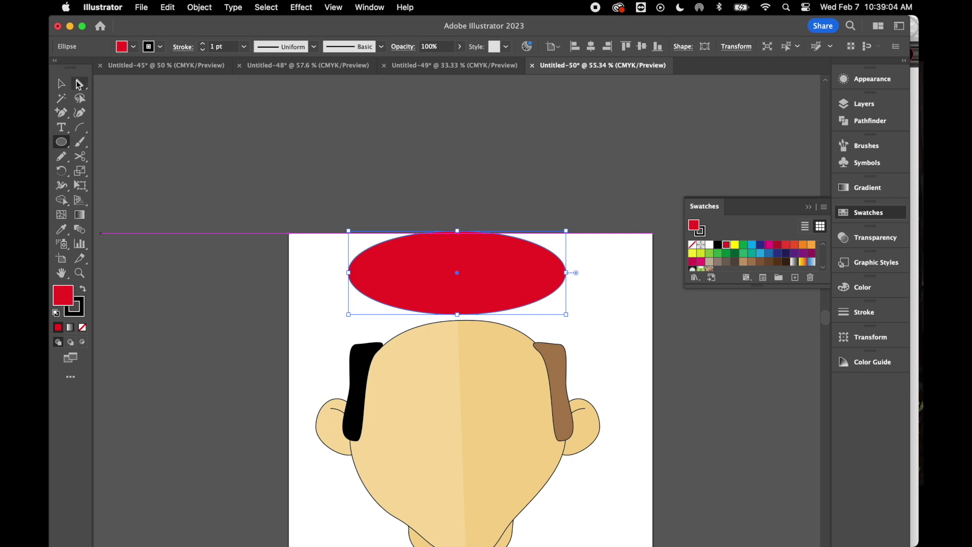
{"action": "left_click", "coordinate": [61, 83]}
{"action": "left_click_drag", "start_coordinate": [470, 273], "coordinate": [469, 305]}
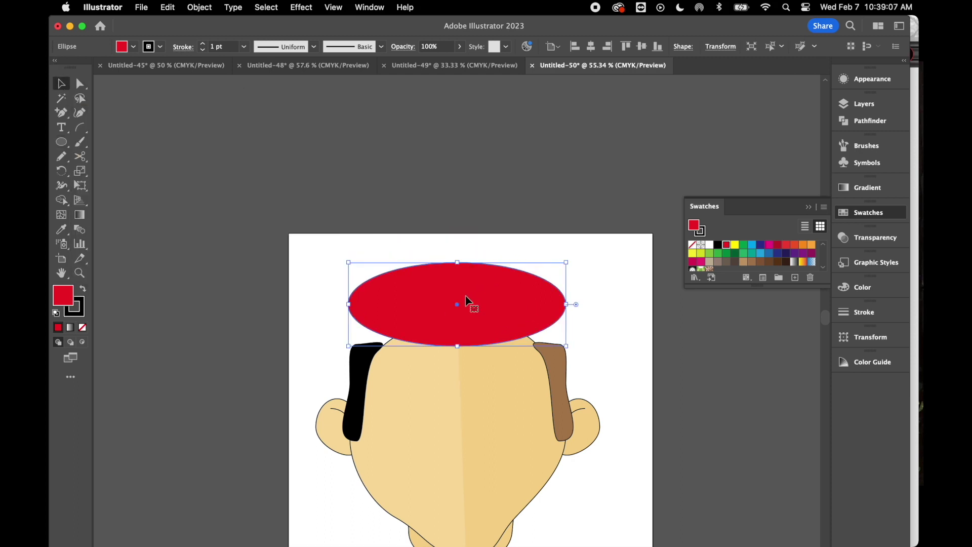
Reshape the red ellipse into a cap by raising its top anchor and lowering its left and right anchors to the sideburns
{"action": "left_click", "coordinate": [81, 83]}
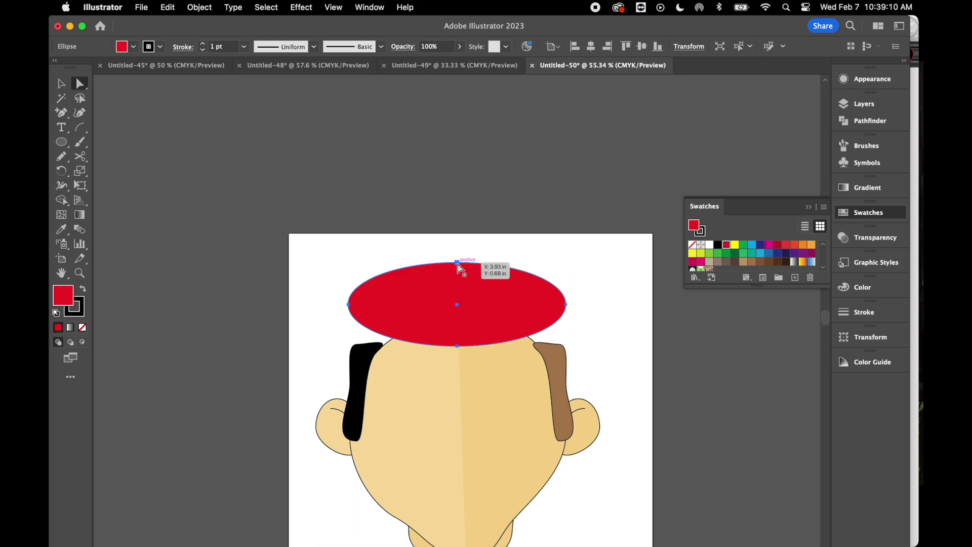
{"action": "left_click_drag", "start_coordinate": [457, 263], "coordinate": [458, 236]}
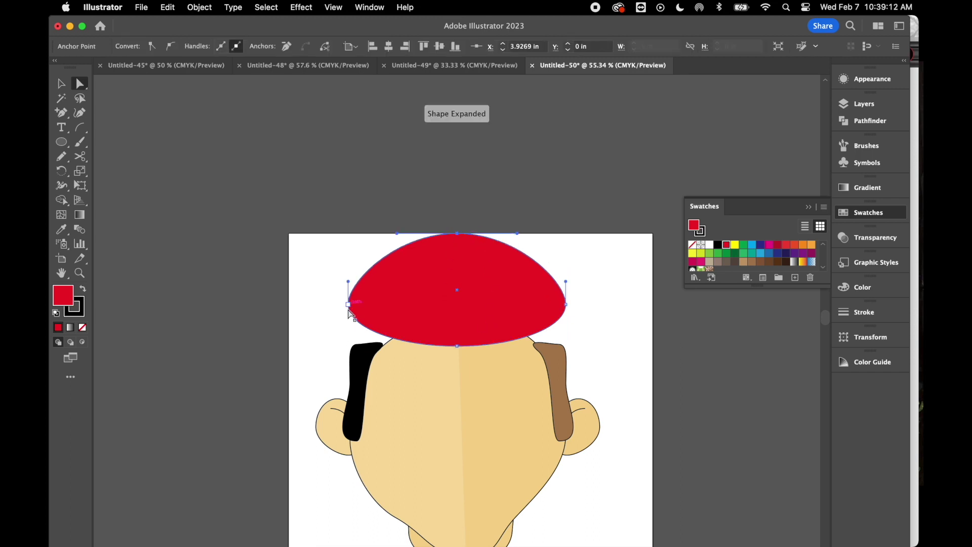
{"action": "left_click_drag", "start_coordinate": [349, 304], "coordinate": [349, 346]}
{"action": "left_click", "coordinate": [566, 305]}
{"action": "left_click_drag", "start_coordinate": [567, 305], "coordinate": [564, 348]}
{"action": "left_click_drag", "start_coordinate": [470, 287], "coordinate": [470, 291]}
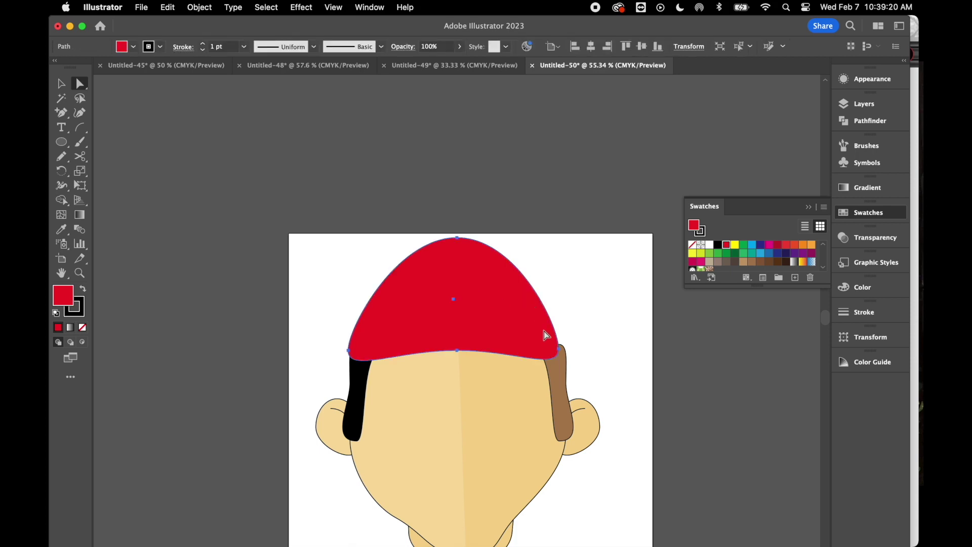
Widen the red cap on both sides and lower it slightly so it covers the tops of both sideburns
{"action": "key", "text": "v"}
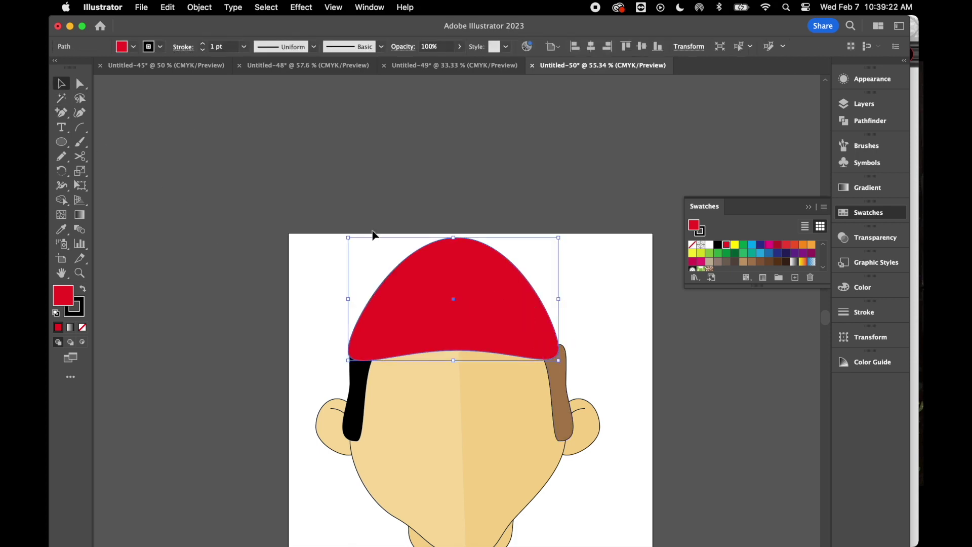
{"action": "left_click_drag", "start_coordinate": [560, 301], "coordinate": [574, 300]}
{"action": "left_click_drag", "start_coordinate": [513, 308], "coordinate": [508, 313]}
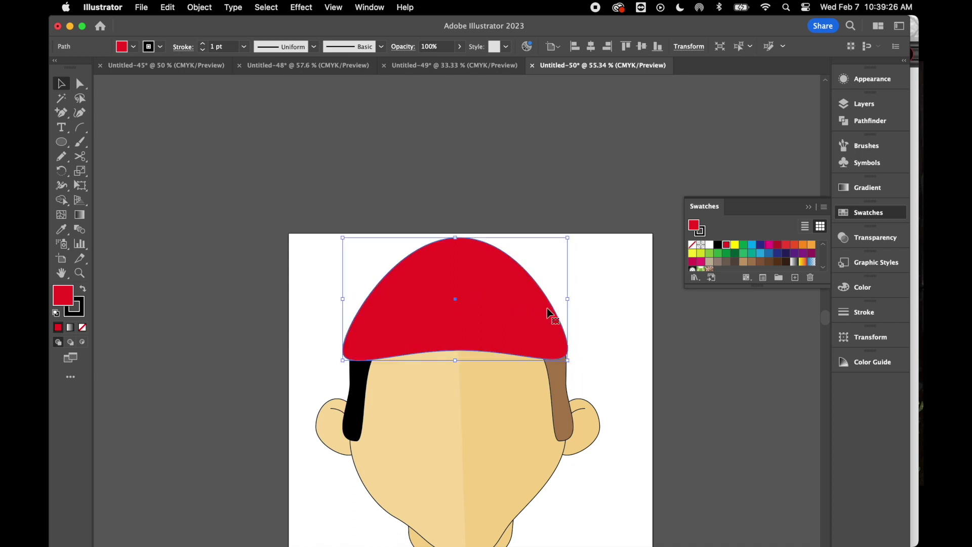
{"action": "left_click_drag", "start_coordinate": [568, 302], "coordinate": [577, 301]}
{"action": "left_click_drag", "start_coordinate": [511, 312], "coordinate": [510, 320]}
{"action": "left_click", "coordinate": [237, 202]}
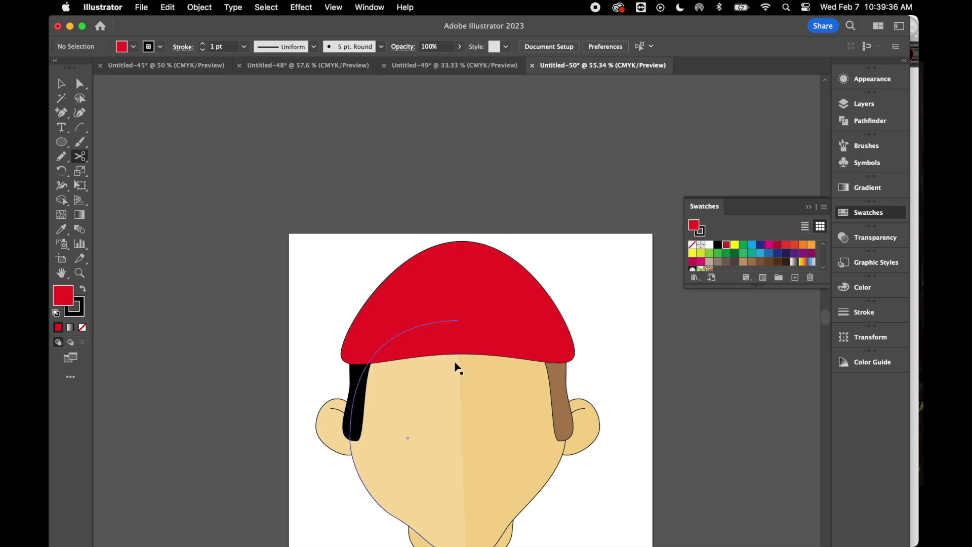
Cut the red cap into left and right halves at its top and bottom centre anchors with the Scissors tool
{"action": "key", "text": "super+equal"}
{"action": "left_click", "coordinate": [458, 224]}
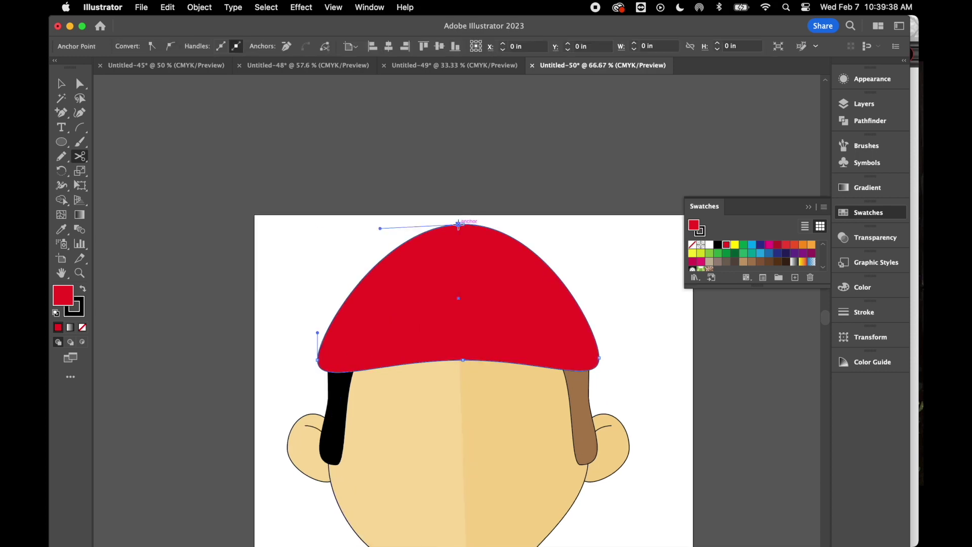
{"action": "left_click", "coordinate": [459, 360]}
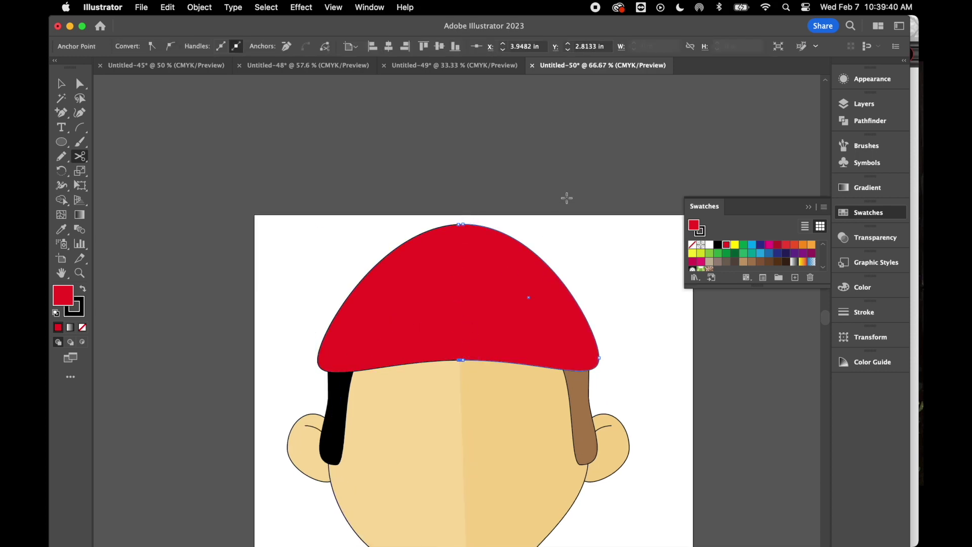
{"action": "left_click", "coordinate": [80, 86]}
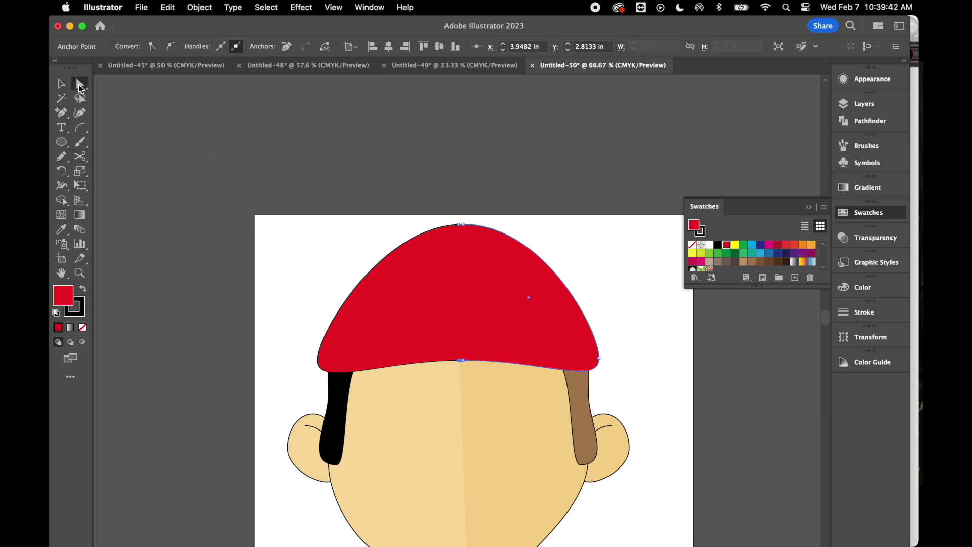
Fill the right half of the red cap with green
{"action": "left_click", "coordinate": [525, 296]}
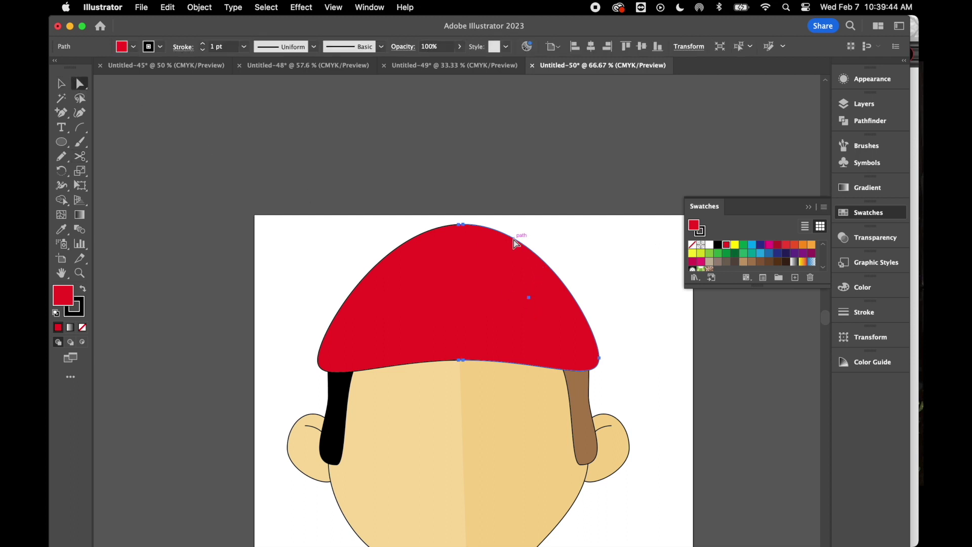
{"action": "left_click", "coordinate": [715, 253]}
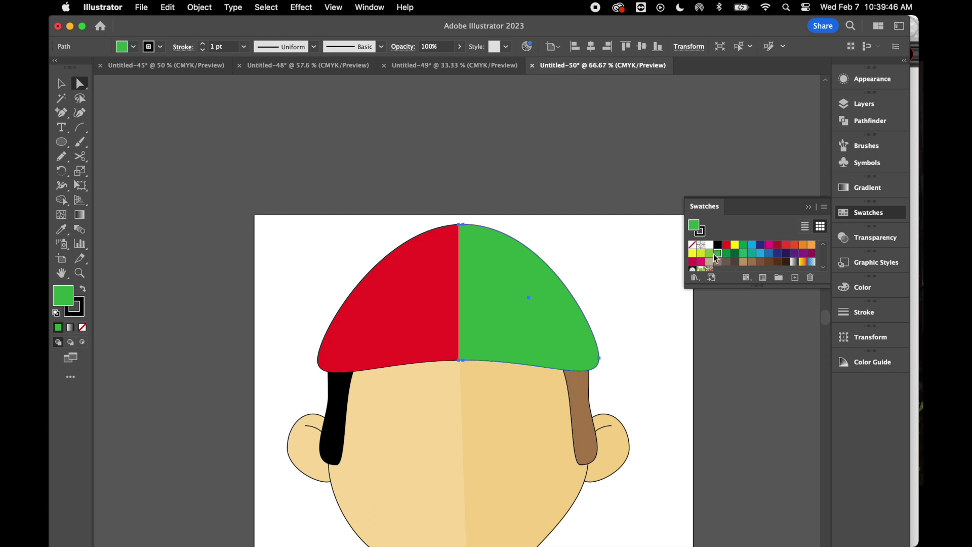
{"action": "left_click", "coordinate": [615, 237]}
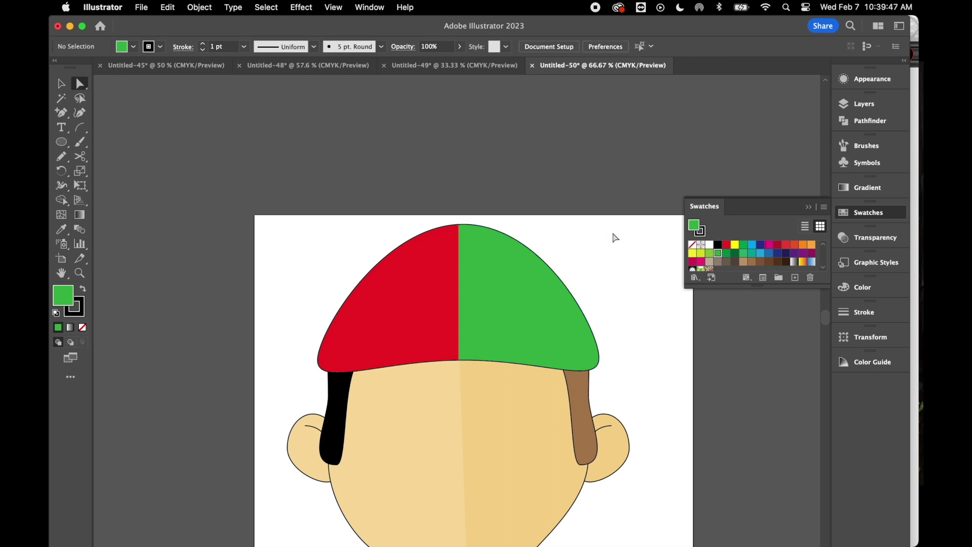
Draw a wide ellipse across the cap's lower edge and warp it with a horizontal Arc, 25% bend and 0% vertical distortion
{"action": "left_click", "coordinate": [60, 146]}
{"action": "left_click_drag", "start_coordinate": [315, 347], "coordinate": [602, 392]}
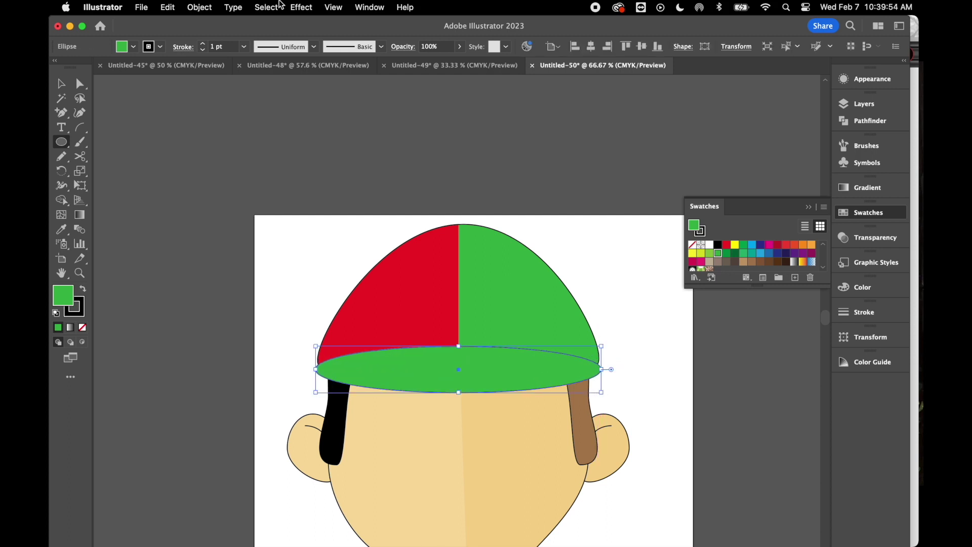
{"action": "left_click", "coordinate": [303, 7]}
{"action": "mouse_move", "coordinate": [342, 213]}
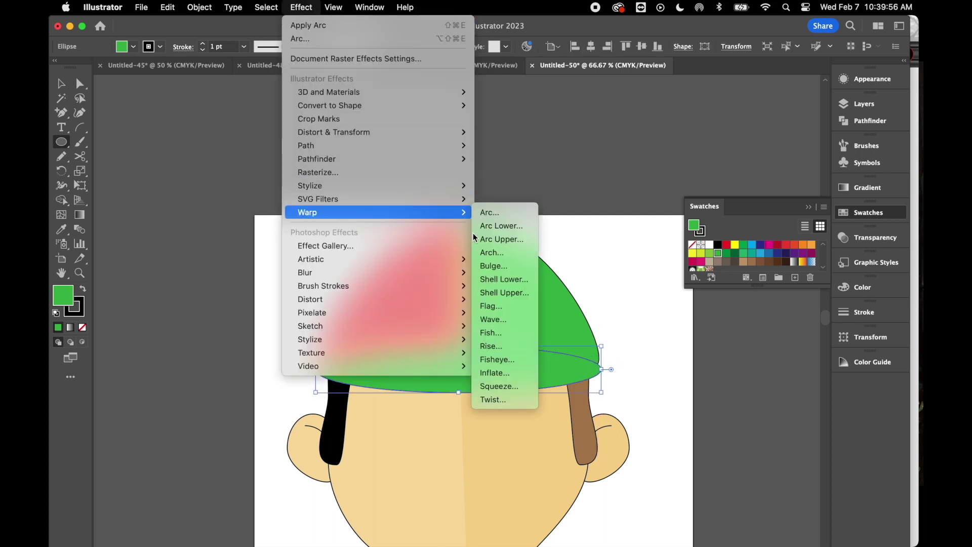
{"action": "left_click", "coordinate": [490, 212]}
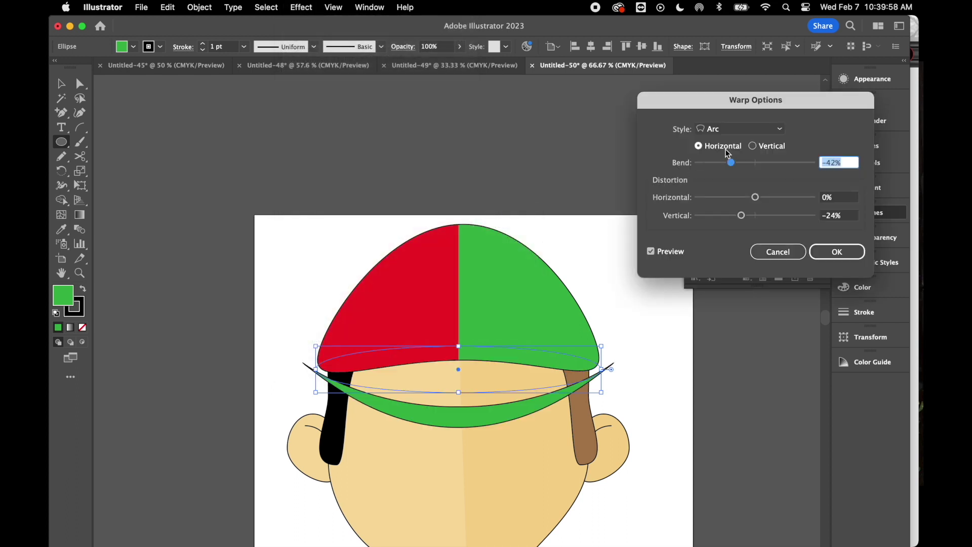
{"action": "left_click_drag", "start_coordinate": [732, 164], "coordinate": [771, 169]}
{"action": "left_click_drag", "start_coordinate": [742, 223], "coordinate": [755, 218]}
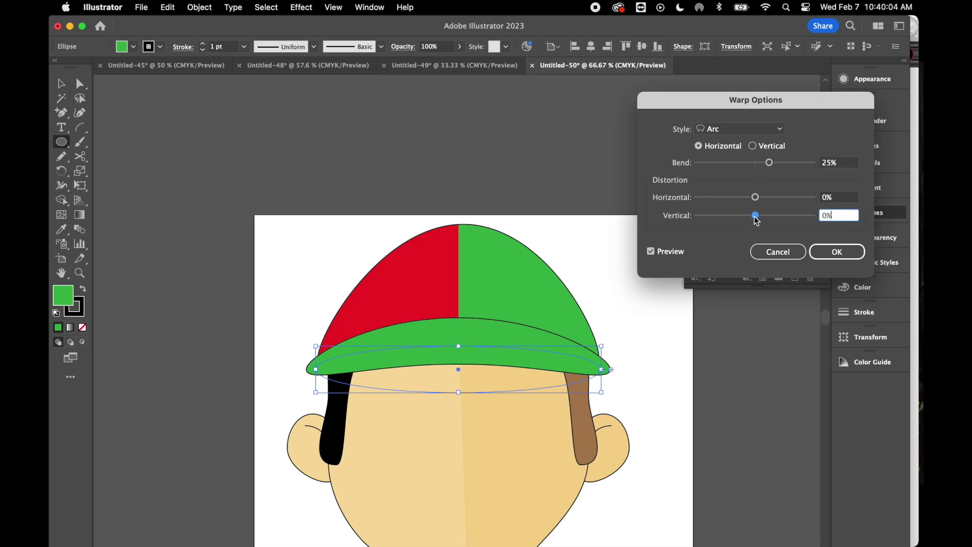
{"action": "left_click", "coordinate": [837, 251]}
Expand the warped brim's appearance, lower it slightly and narrow both sides to match the cap's width
{"action": "left_click", "coordinate": [207, 7]}
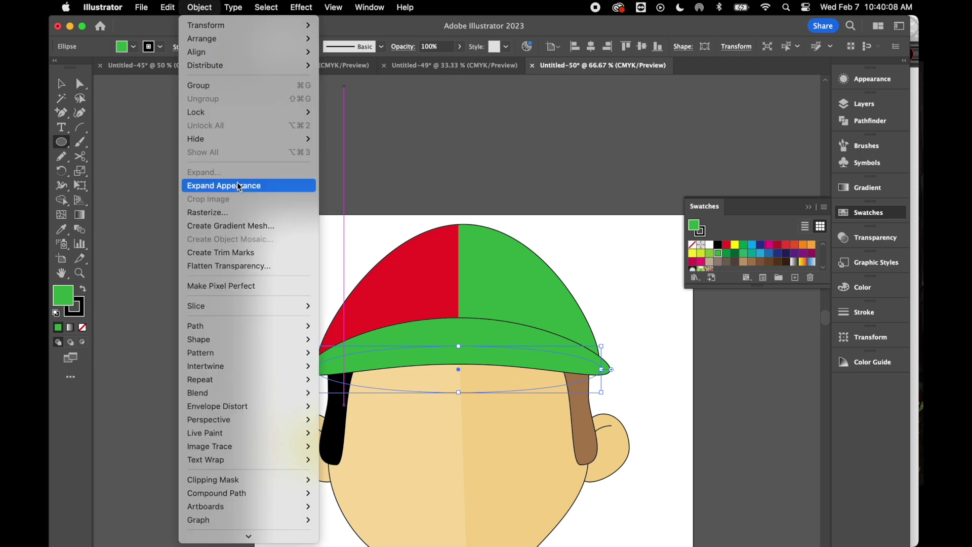
{"action": "left_click", "coordinate": [238, 186]}
{"action": "left_click", "coordinate": [58, 84]}
{"action": "mouse_move", "coordinate": [466, 336]}
{"action": "left_mouse_down"}
{"action": "mouse_move", "coordinate": [475, 357]}
{"action": "mouse_move", "coordinate": [469, 340]}
{"action": "left_mouse_up"}
{"action": "left_click_drag", "start_coordinate": [311, 358], "coordinate": [318, 361]}
{"action": "left_click_drag", "start_coordinate": [614, 358], "coordinate": [599, 358]}
{"action": "left_click", "coordinate": [636, 322]}
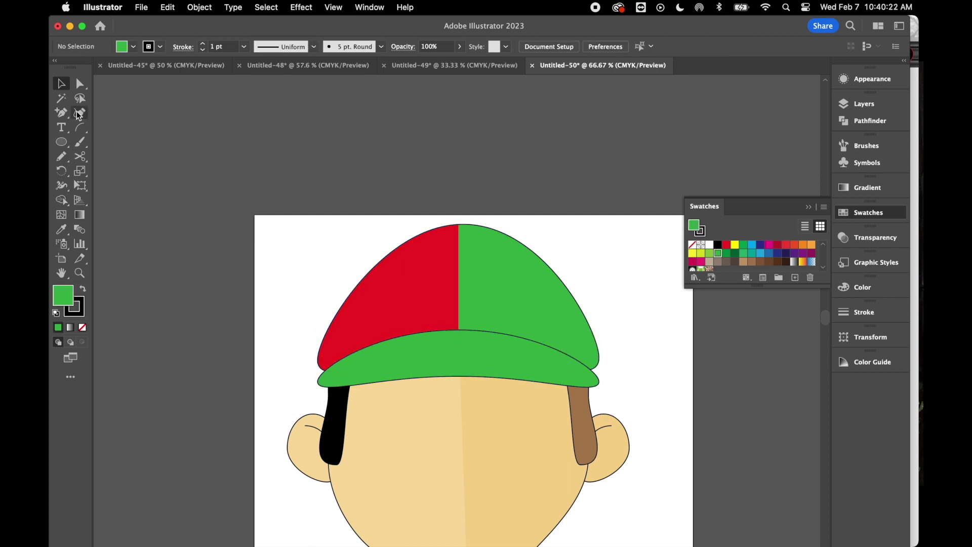
Cut the brim at its top and bottom centre anchors with the Scissors tool and fill its left half with the cap's red
{"action": "left_click", "coordinate": [80, 156]}
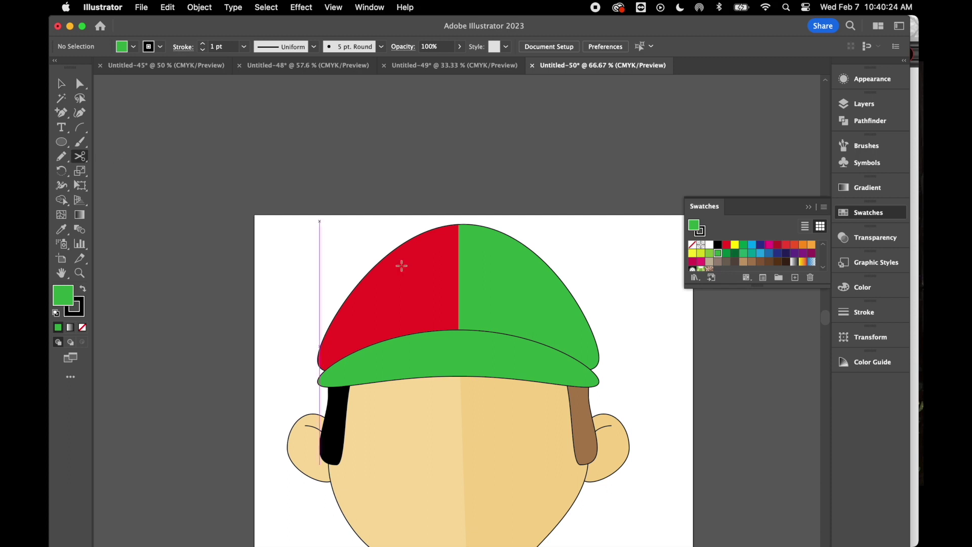
{"action": "left_click", "coordinate": [459, 330]}
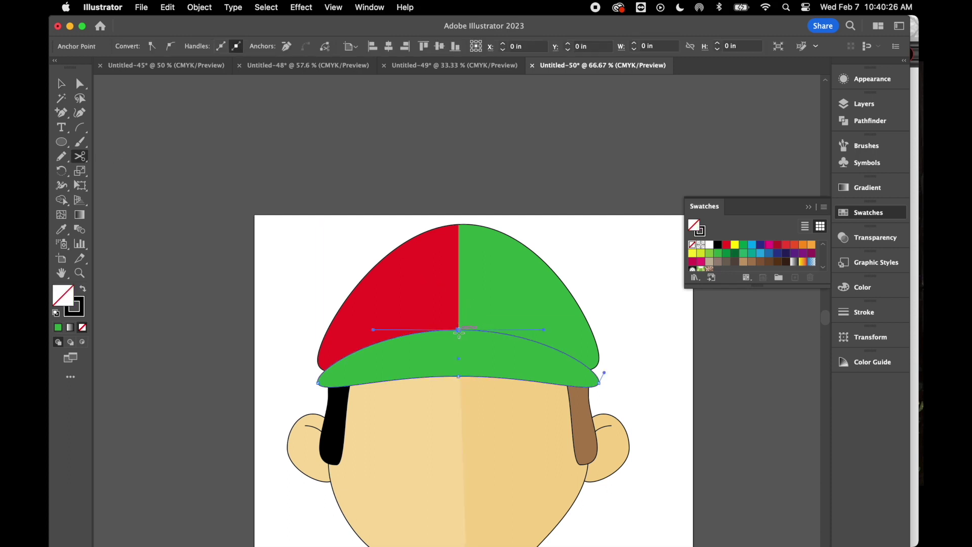
{"action": "left_click", "coordinate": [458, 376]}
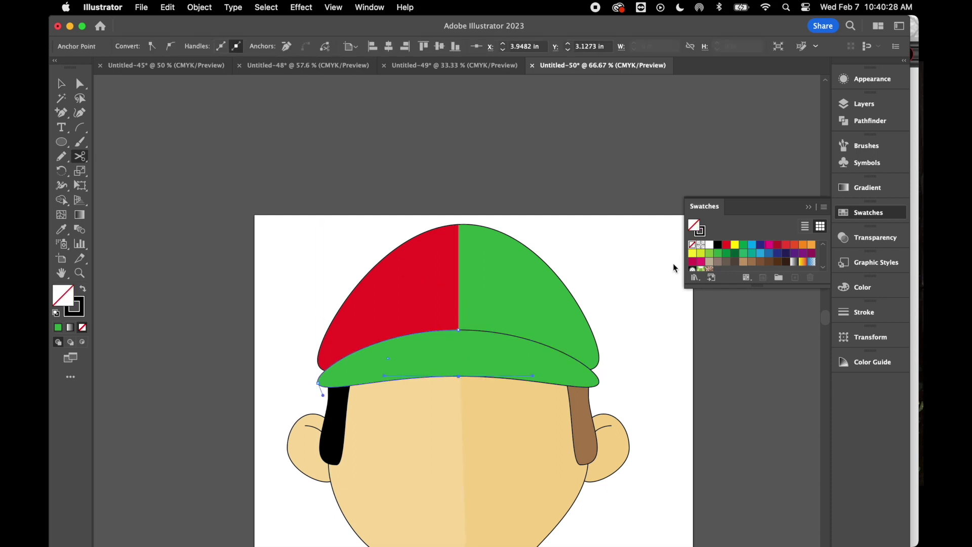
{"action": "left_click", "coordinate": [61, 229]}
{"action": "left_click", "coordinate": [434, 275]}
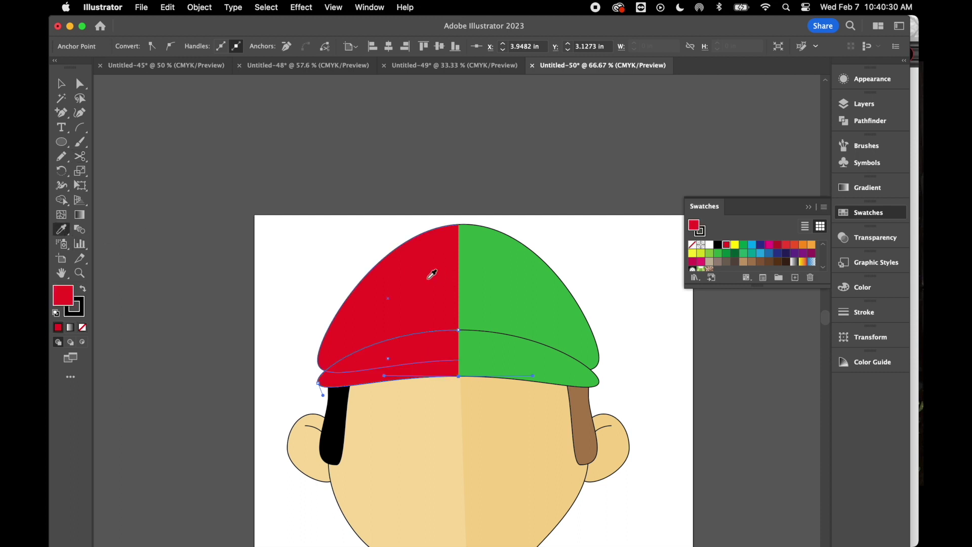
{"action": "left_click", "coordinate": [61, 83]}
{"action": "left_click", "coordinate": [185, 196]}
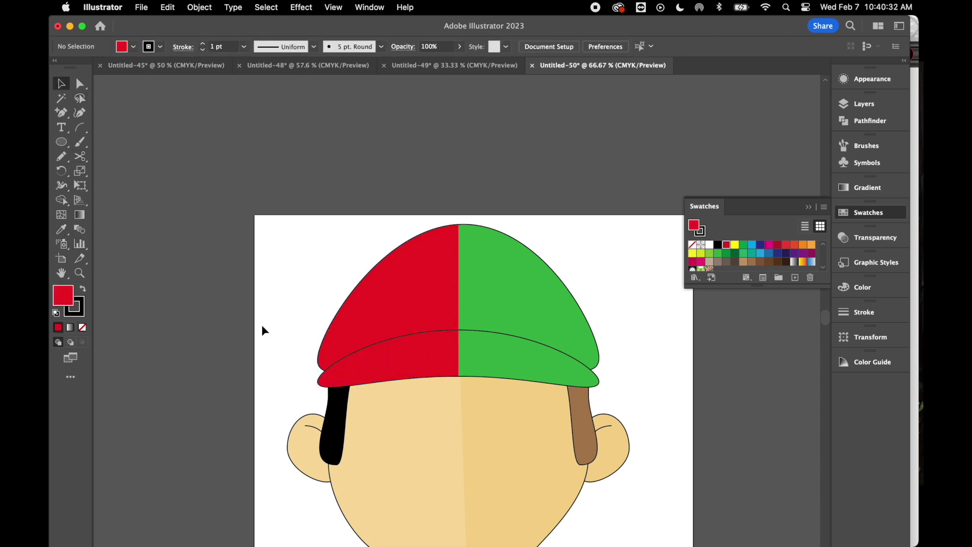
Draw an upright ellipse outside the artboard, left of the head, and fill it with white as the eyeball
{"action": "scroll", "coordinate": [261, 329], "scroll_direction": "down", "scroll_amount": 5}
{"action": "scroll", "coordinate": [261, 331], "scroll_direction": "down", "scroll_amount": 1}
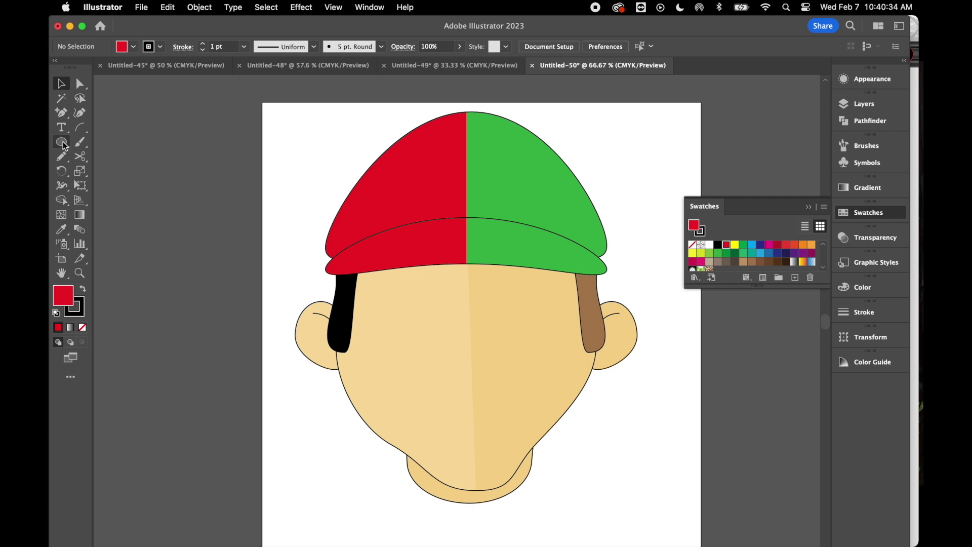
{"action": "scroll", "coordinate": [214, 233], "scroll_direction": "left", "scroll_amount": 5}
{"action": "scroll", "coordinate": [214, 233], "scroll_direction": "up", "scroll_amount": 1}
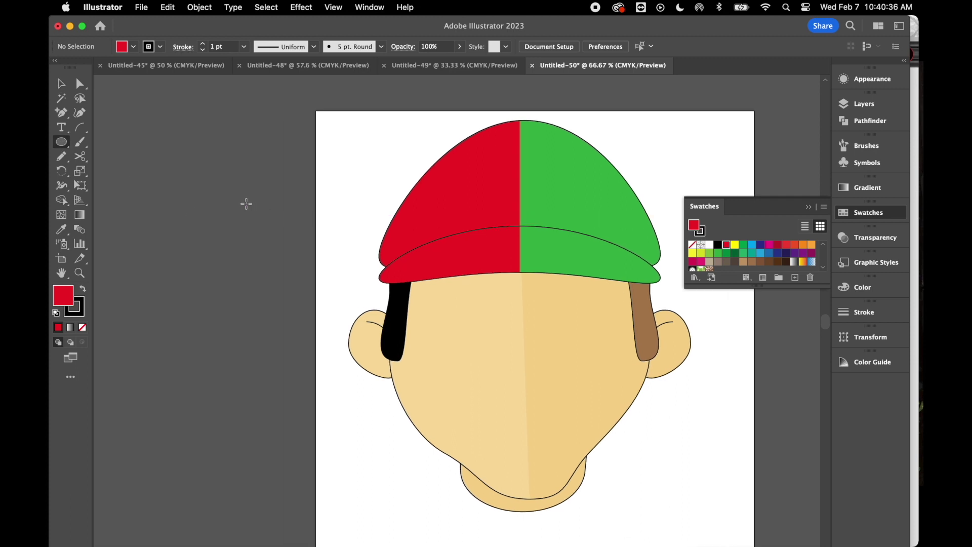
{"action": "left_click_drag", "start_coordinate": [230, 180], "coordinate": [304, 271]}
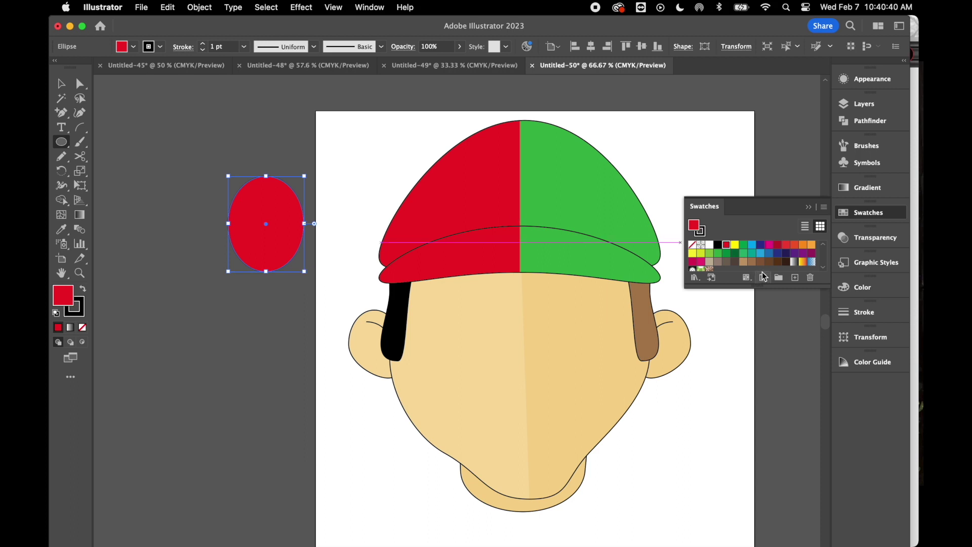
{"action": "left_click", "coordinate": [711, 245]}
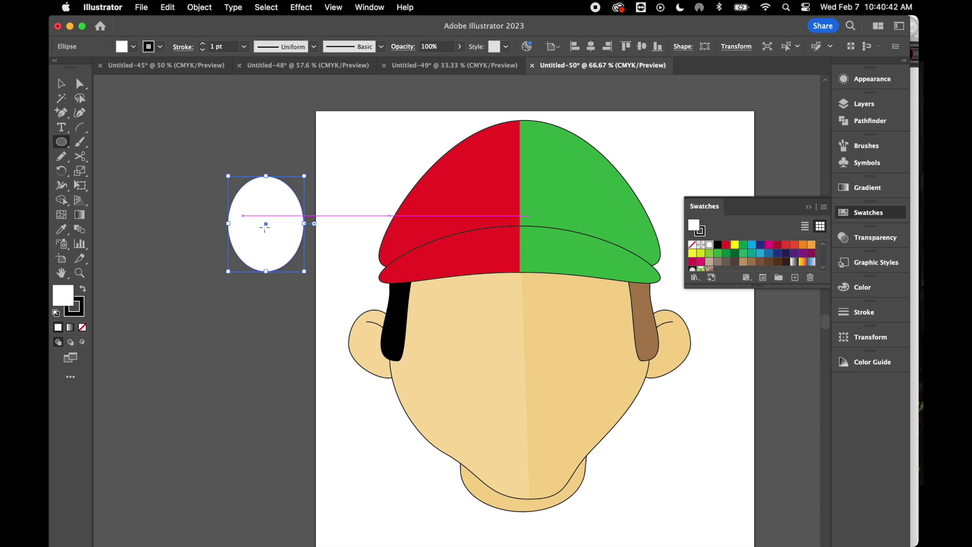
Draw a blue iris ellipse inside the eyeball and a smaller black pupil ellipse in its lower right part
{"action": "left_click_drag", "start_coordinate": [247, 200], "coordinate": [289, 258]}
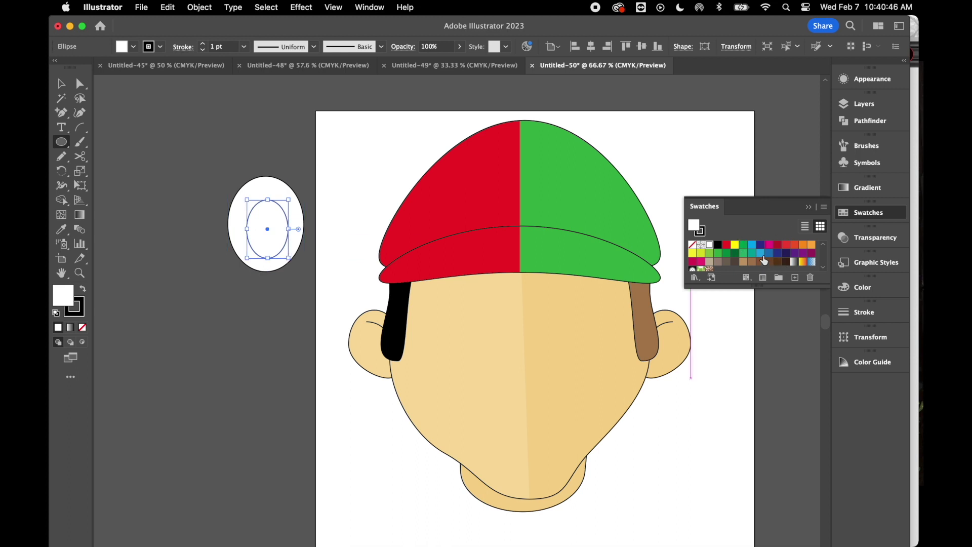
{"action": "left_click", "coordinate": [761, 253]}
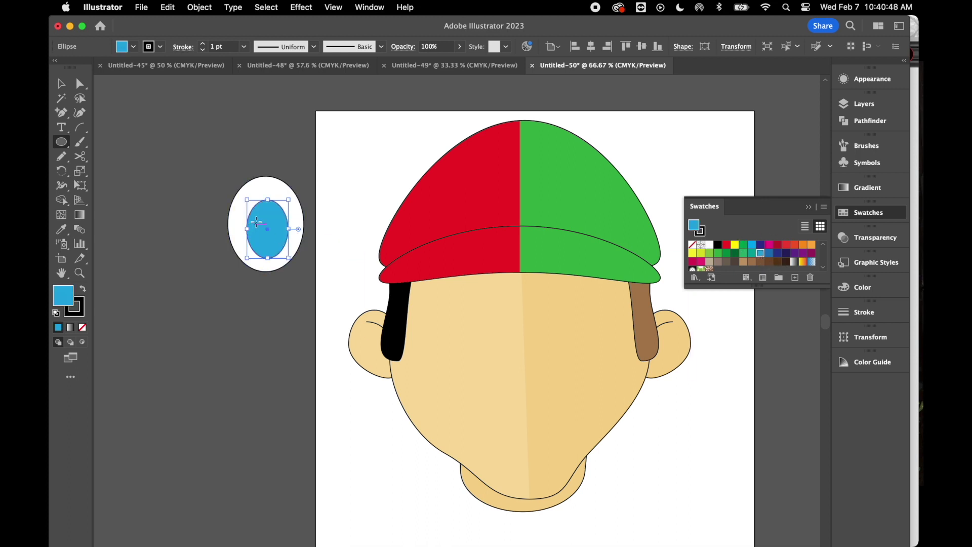
{"action": "left_click_drag", "start_coordinate": [258, 219], "coordinate": [287, 258]}
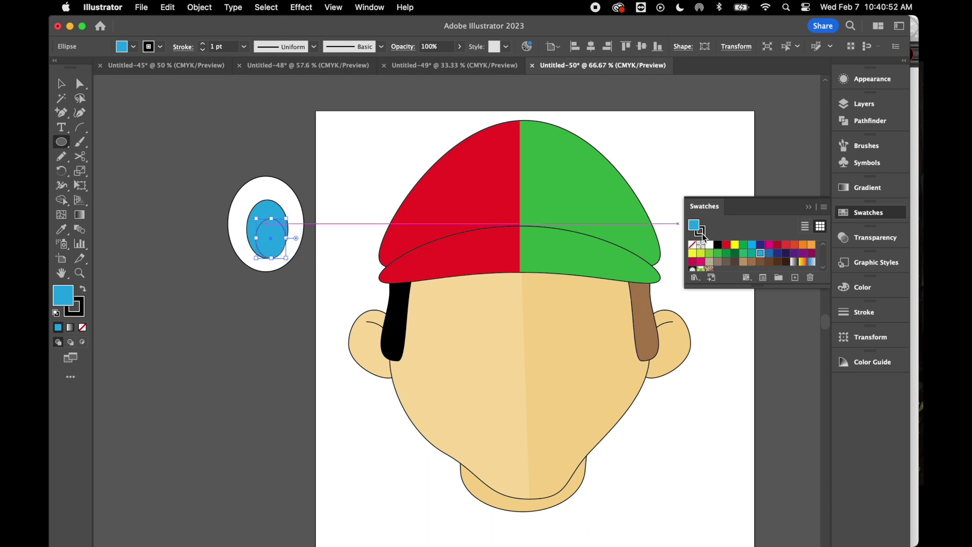
{"action": "left_click", "coordinate": [716, 243]}
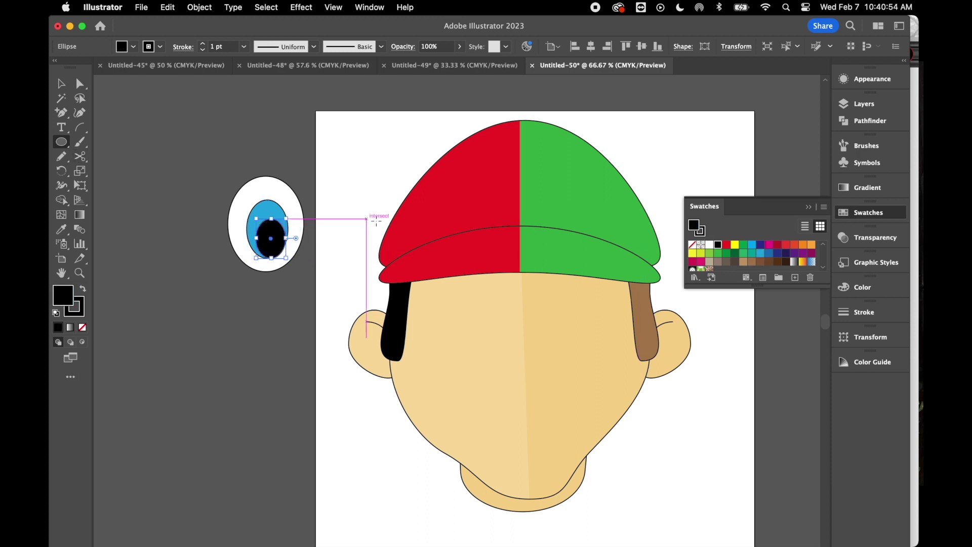
Add a tiny white highlight circle near the top of the black pupil
{"action": "left_click_drag", "start_coordinate": [268, 226], "coordinate": [279, 236]}
{"action": "left_click", "coordinate": [709, 245]}
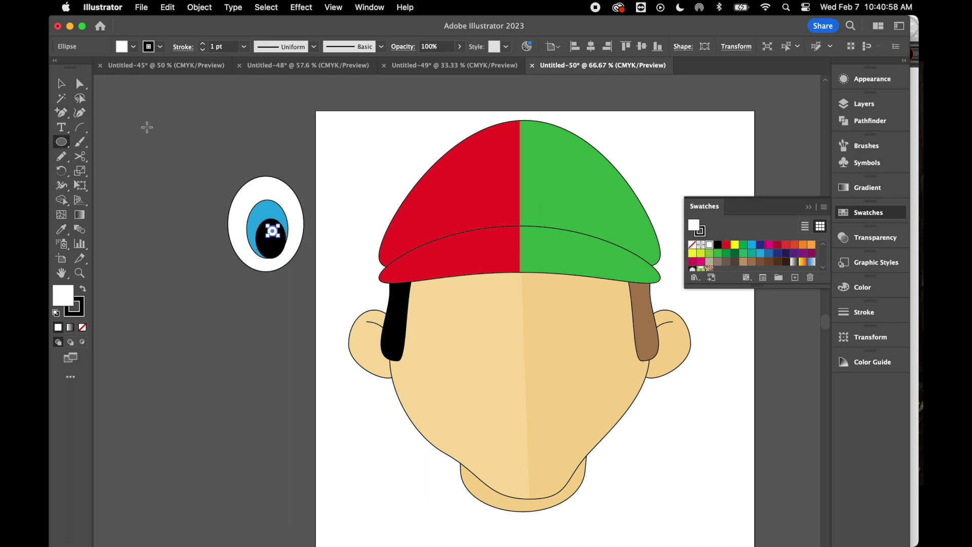
{"action": "left_click", "coordinate": [61, 84]}
{"action": "left_click", "coordinate": [159, 181]}
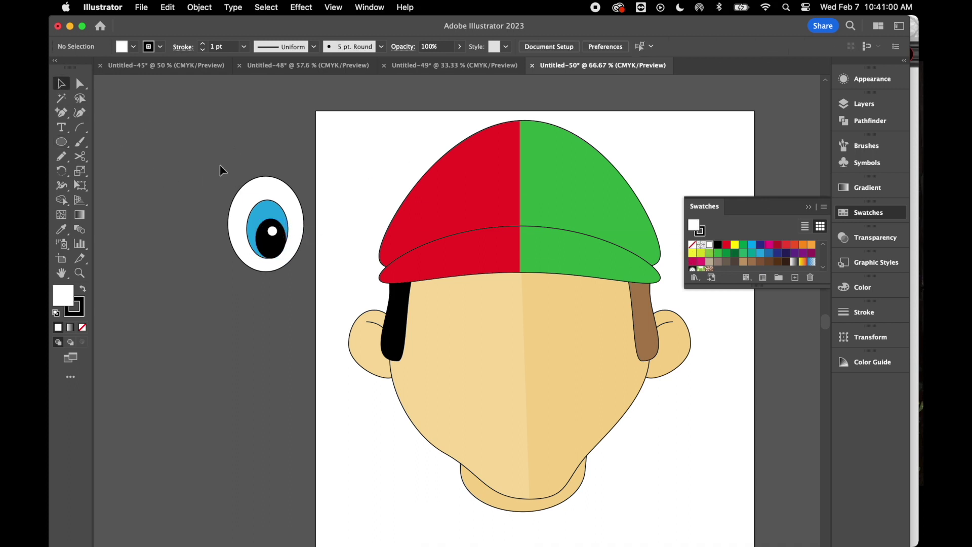
Shrink the white eyeball ellipse slightly around the iris
{"action": "left_click_drag", "start_coordinate": [298, 282], "coordinate": [296, 283]}
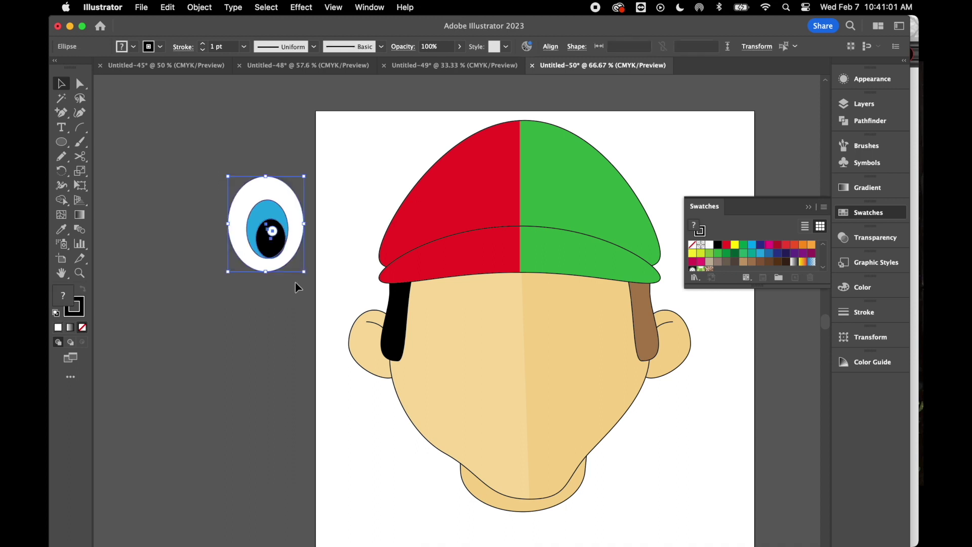
{"action": "left_click", "coordinate": [230, 150]}
{"action": "left_click_drag", "start_coordinate": [293, 205], "coordinate": [291, 197]}
{"action": "left_click", "coordinate": [225, 188]}
{"action": "left_click", "coordinate": [247, 184]}
{"action": "left_click_drag", "start_coordinate": [261, 168], "coordinate": [273, 183]}
{"action": "left_click", "coordinate": [216, 150]}
Group the eyeball, iris, pupil and highlight into one eye
{"action": "left_click_drag", "start_coordinate": [299, 270], "coordinate": [299, 272]}
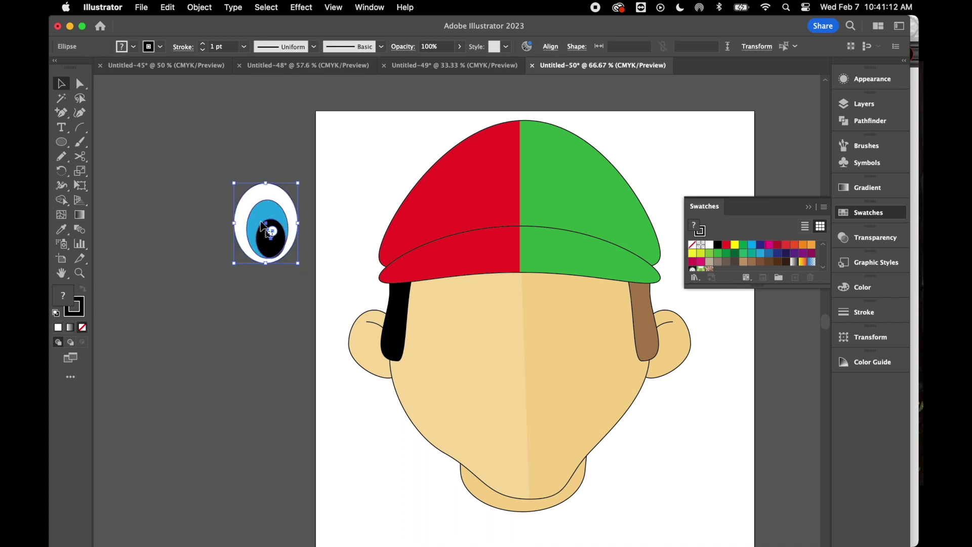
{"action": "right_click", "coordinate": [255, 214]}
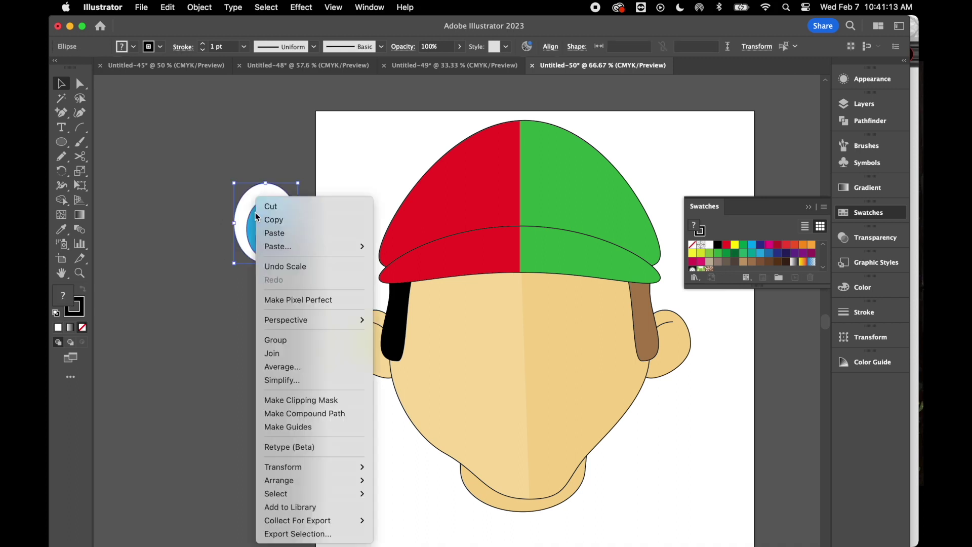
{"action": "left_click", "coordinate": [302, 345]}
{"action": "left_click", "coordinate": [239, 335]}
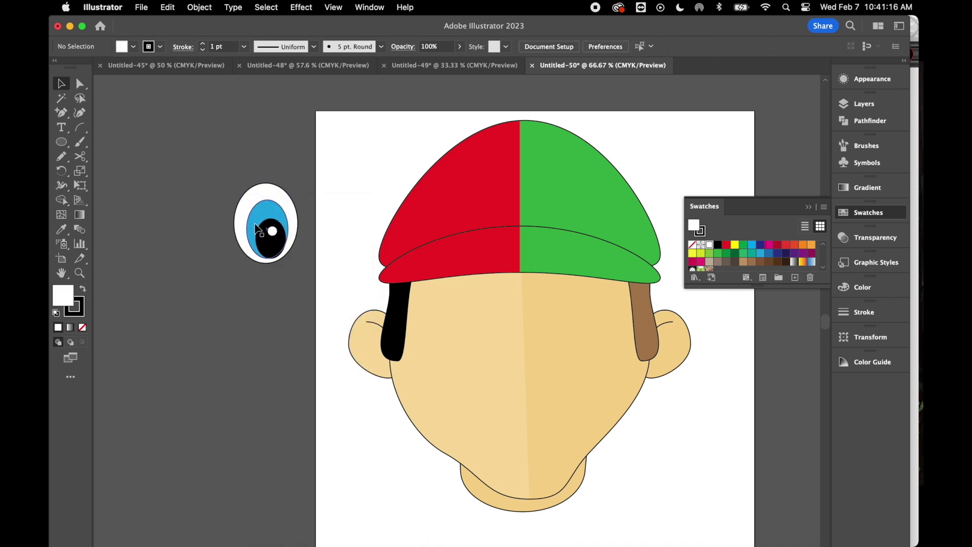
Move the eye group onto the left half of the face below the brim and scale it down slightly
{"action": "left_click", "coordinate": [266, 245]}
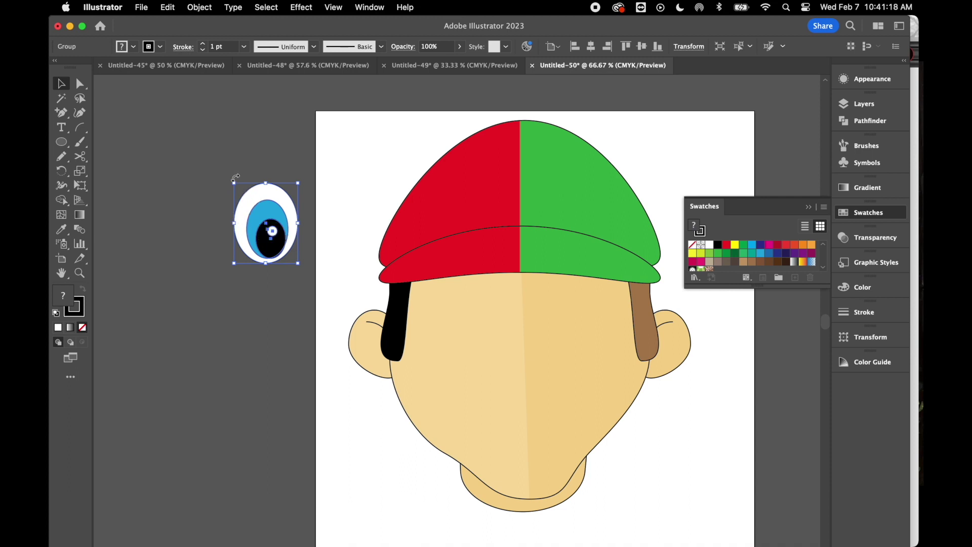
{"action": "left_click_drag", "start_coordinate": [279, 237], "coordinate": [486, 336]}
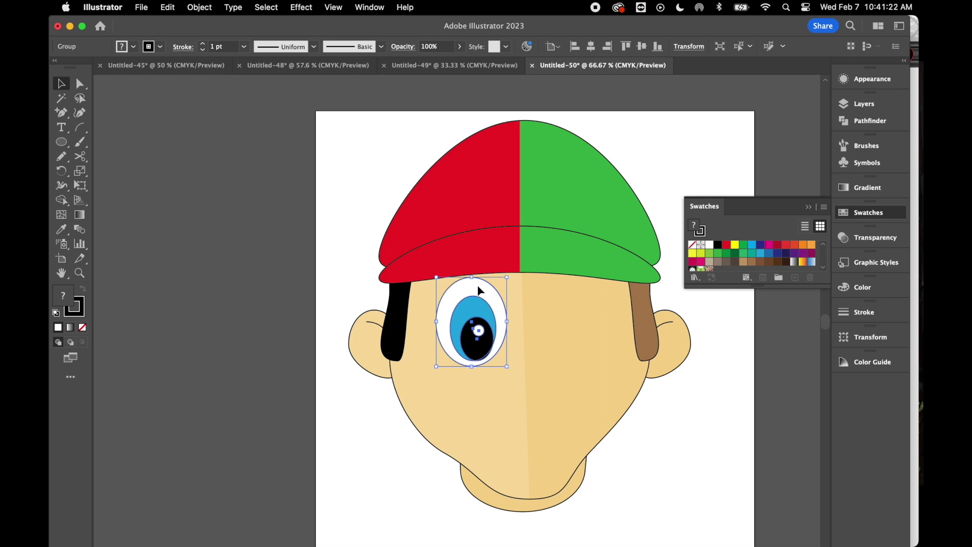
{"action": "left_click_drag", "start_coordinate": [471, 278], "coordinate": [471, 296]}
Duplicate the eye and place the copy level with the original on the right half of the face
{"action": "key", "text": "super+c"}
{"action": "key", "text": "super+v"}
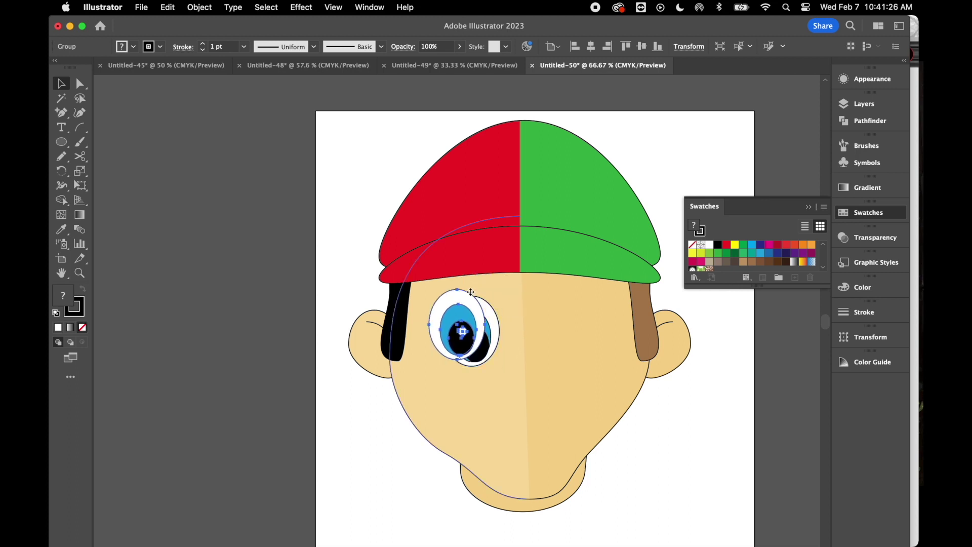
{"action": "left_click_drag", "start_coordinate": [463, 322], "coordinate": [590, 330]}
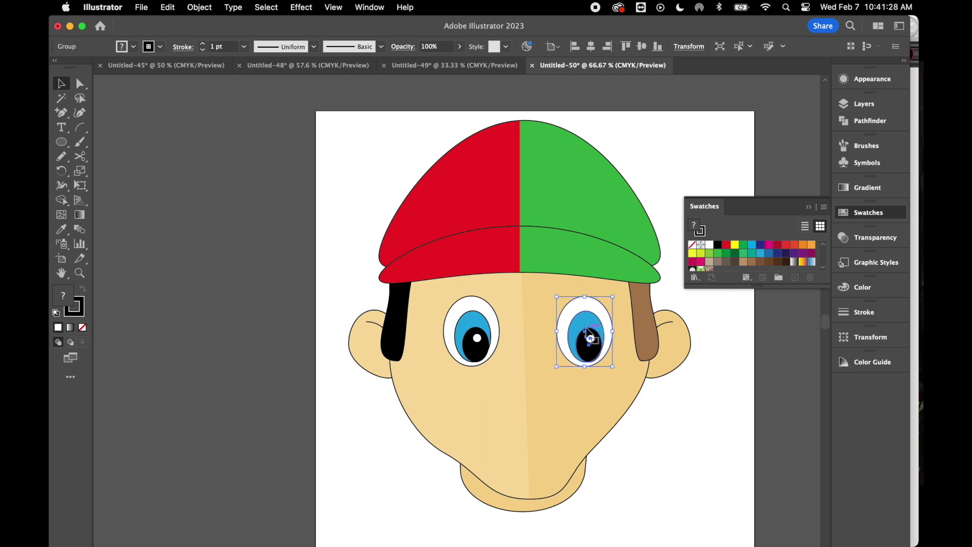
Reflect the right eye across the vertical axis at 90°
{"action": "right_click", "coordinate": [587, 333]}
{"action": "mouse_move", "coordinate": [642, 466]}
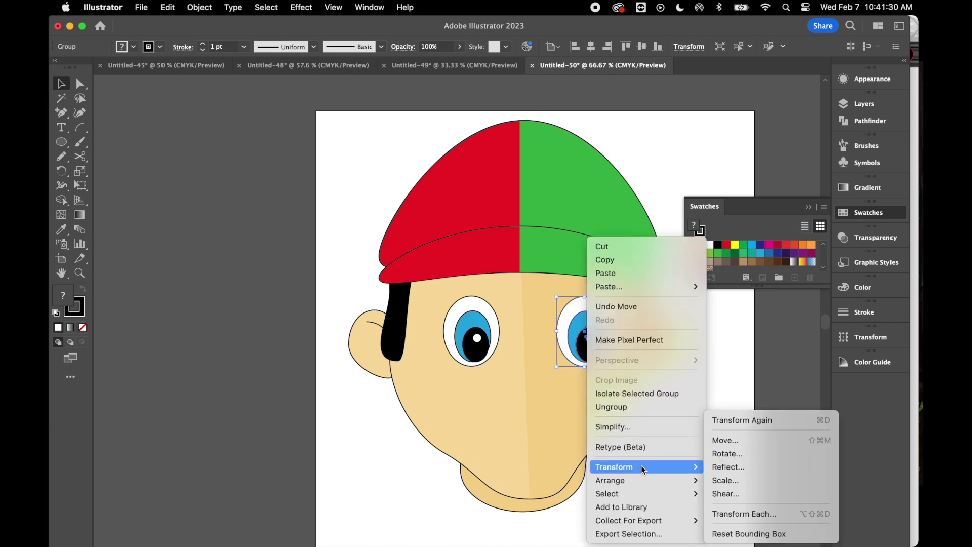
{"action": "left_click", "coordinate": [754, 469]}
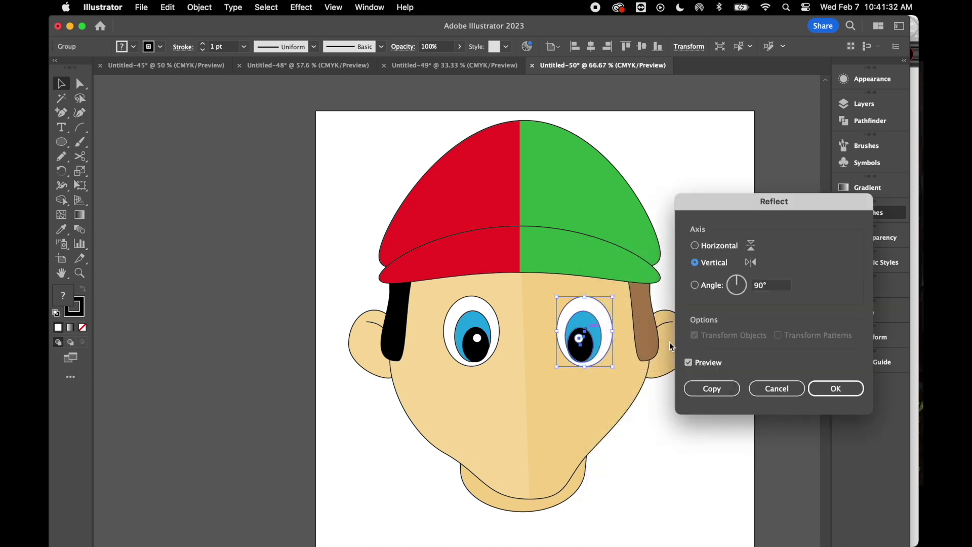
{"action": "left_click", "coordinate": [836, 389]}
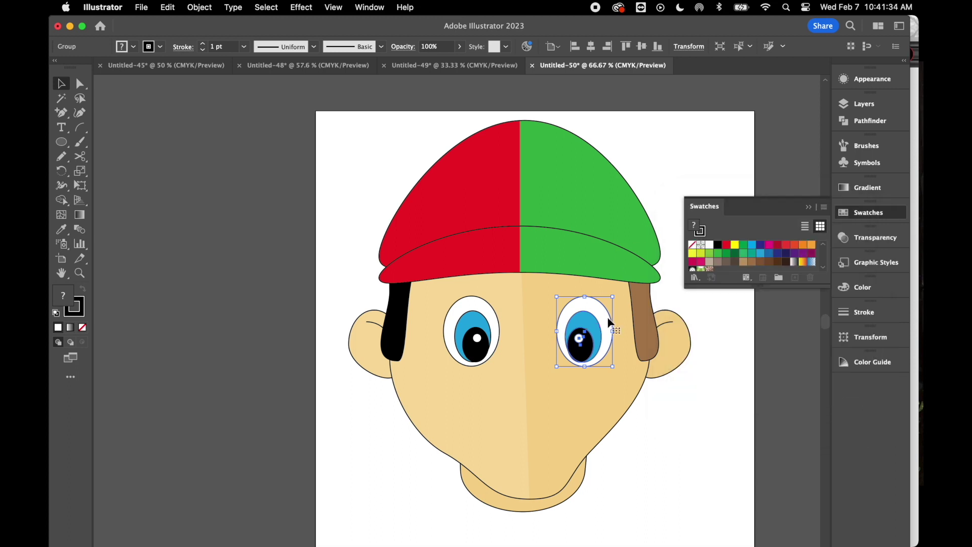
Move the right eye slightly toward the centre of the face and recolor its blue iris dark green
{"action": "left_click_drag", "start_coordinate": [598, 327], "coordinate": [586, 327]}
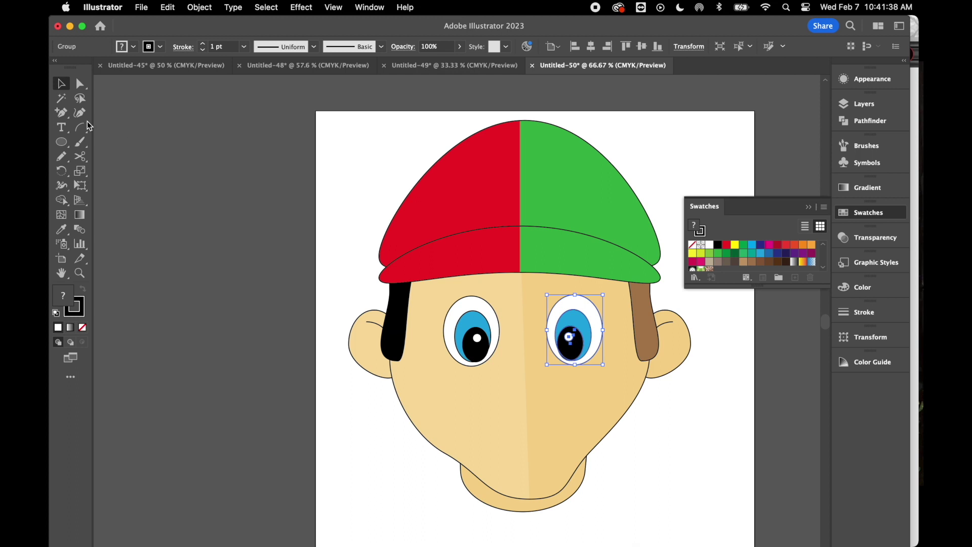
{"action": "left_click", "coordinate": [82, 88]}
{"action": "left_click", "coordinate": [151, 146]}
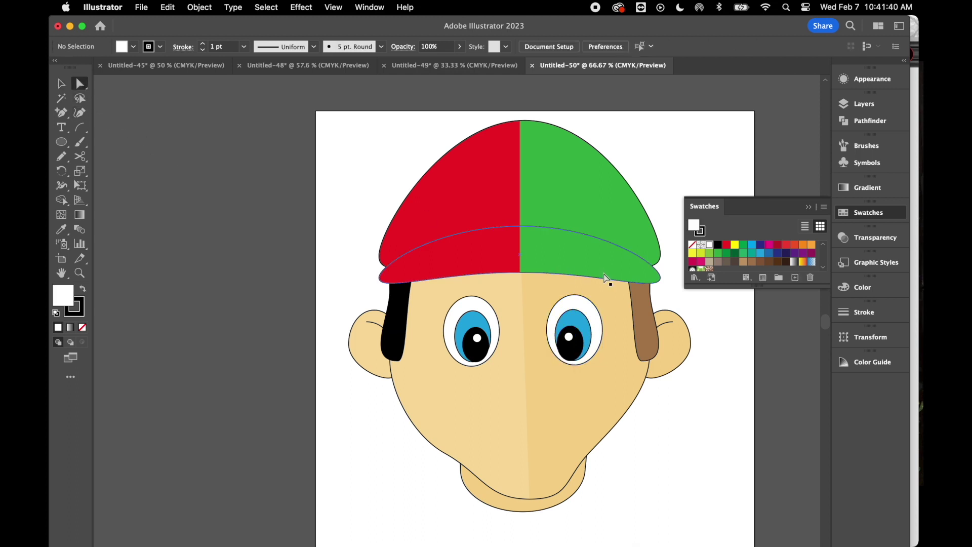
{"action": "left_click", "coordinate": [585, 324]}
{"action": "left_click", "coordinate": [727, 253]}
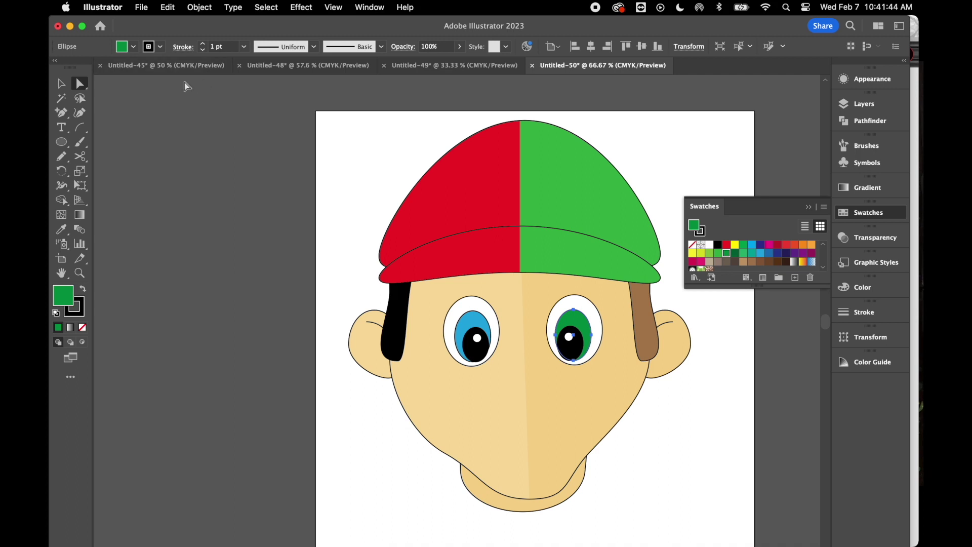
{"action": "left_click", "coordinate": [62, 85]}
{"action": "left_click", "coordinate": [208, 213]}
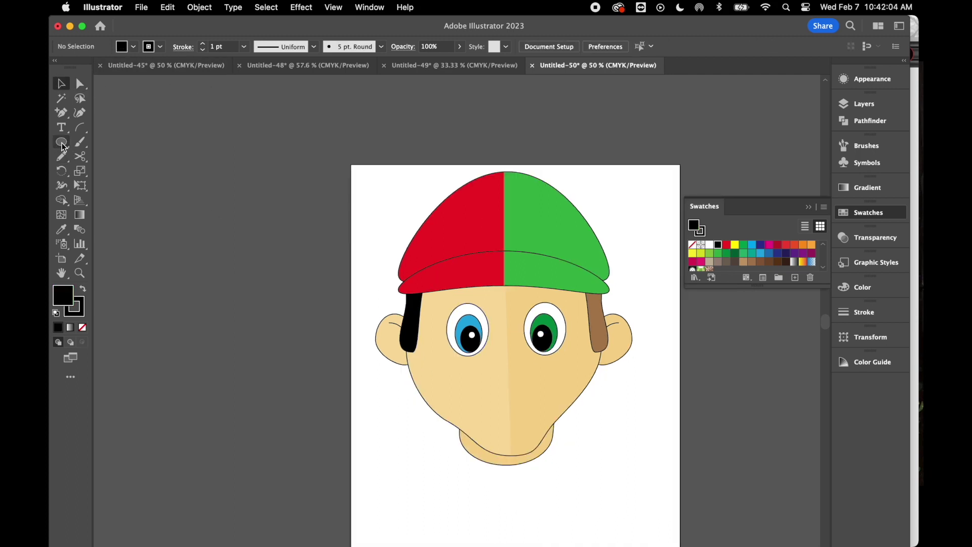
Draw a black ellipse beside the artboard, convert its left anchor to a corner and pull that point upward
{"action": "left_click", "coordinate": [62, 143]}
{"action": "left_click_drag", "start_coordinate": [233, 322], "coordinate": [311, 362]}
{"action": "left_click", "coordinate": [81, 85]}
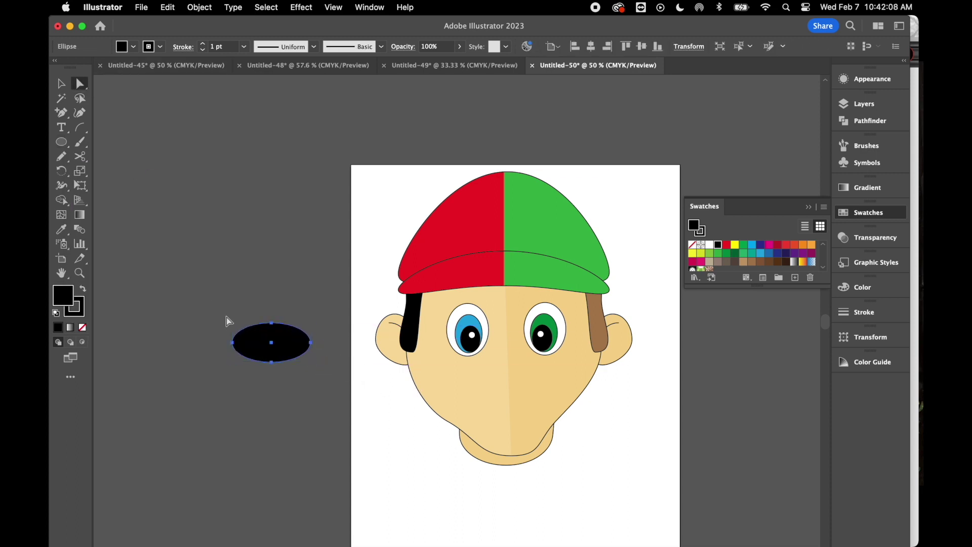
{"action": "left_click", "coordinate": [233, 342]}
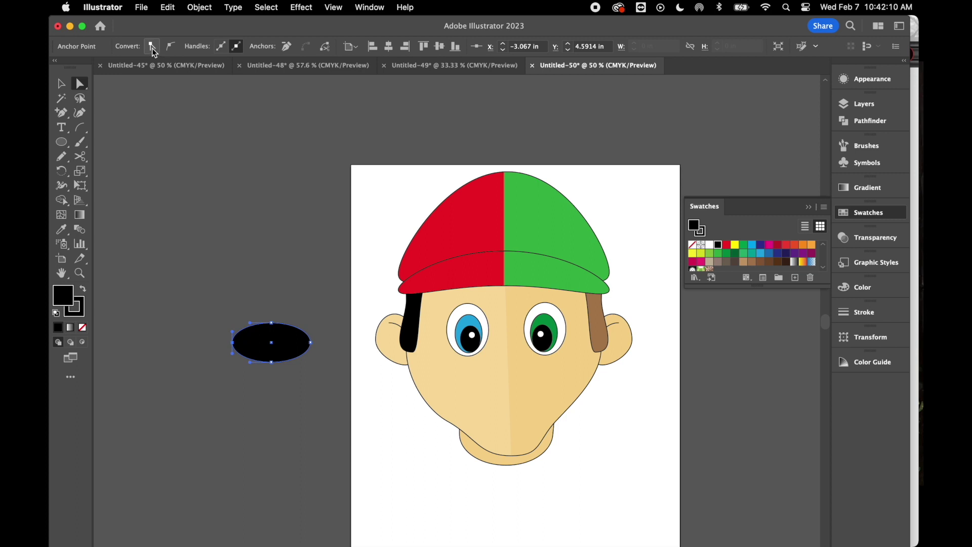
{"action": "left_click", "coordinate": [152, 48]}
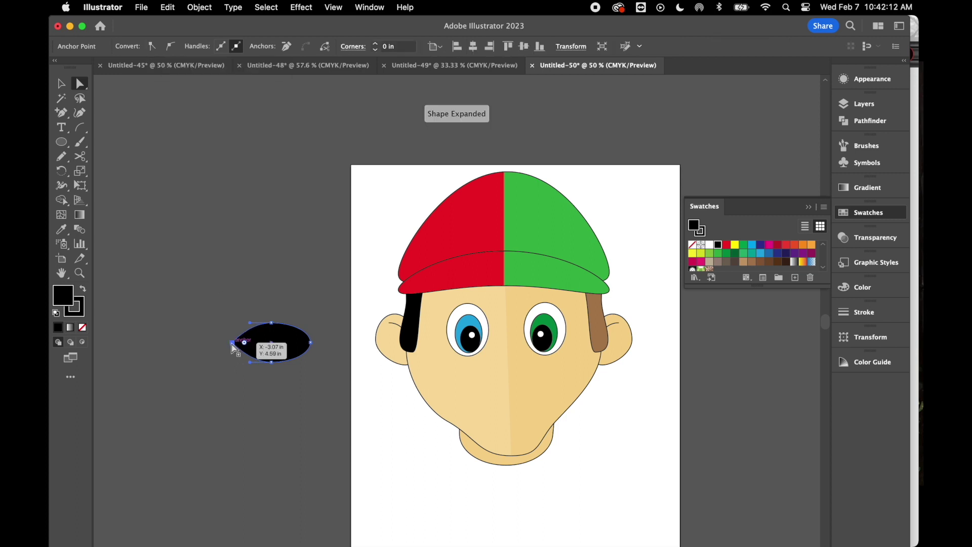
{"action": "left_click_drag", "start_coordinate": [233, 345], "coordinate": [232, 319]}
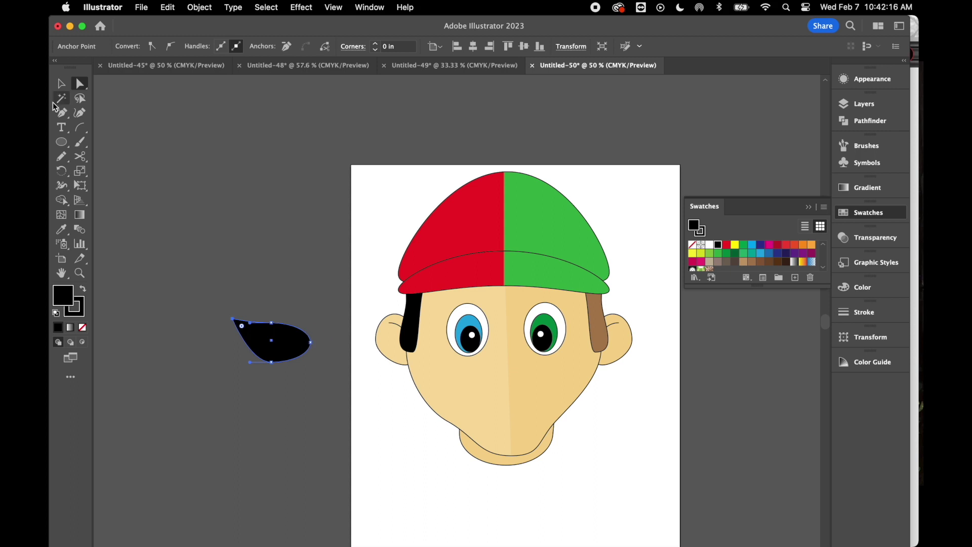
Add a second black ellipse overlapping the rounded end of the pointed shape and unite the two into one mustache half
{"action": "left_click", "coordinate": [62, 142]}
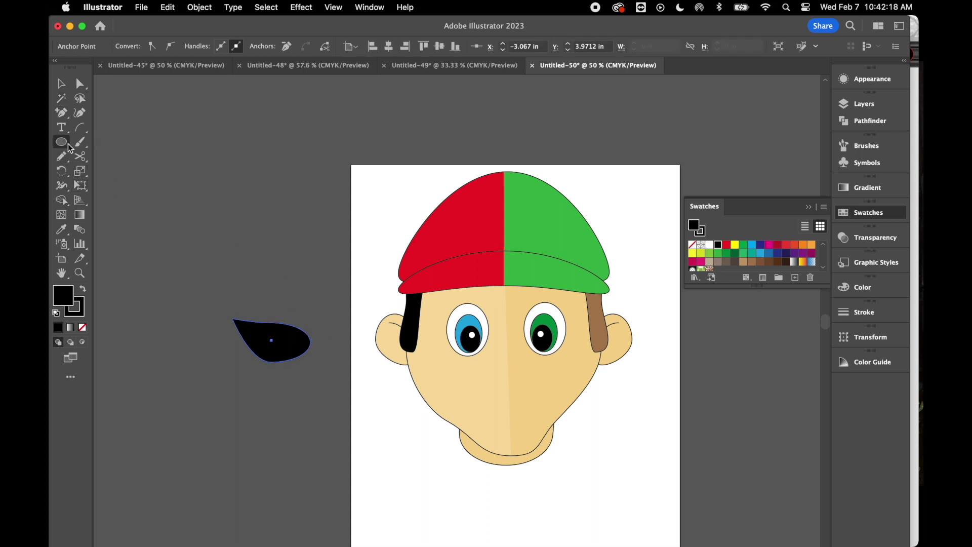
{"action": "left_click_drag", "start_coordinate": [278, 330], "coordinate": [342, 378]}
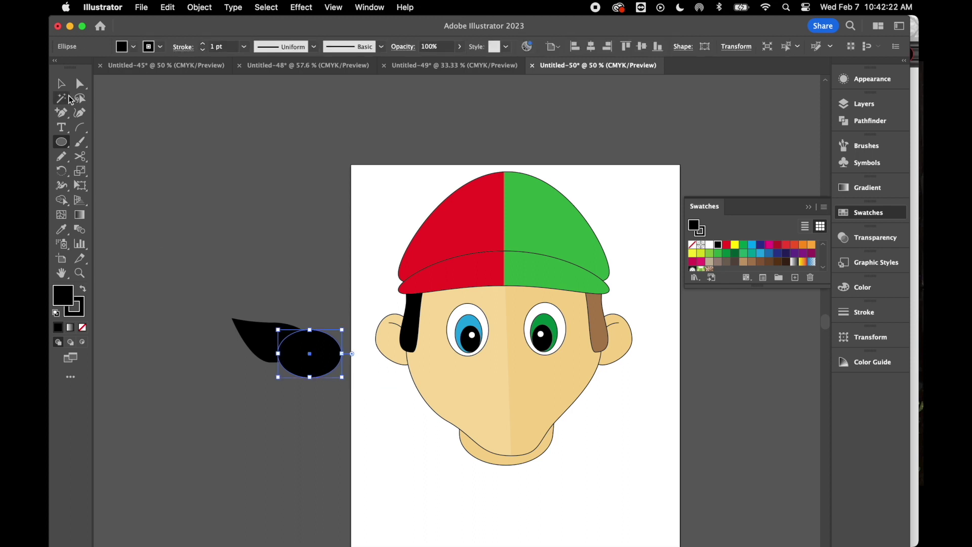
{"action": "left_click", "coordinate": [61, 83]}
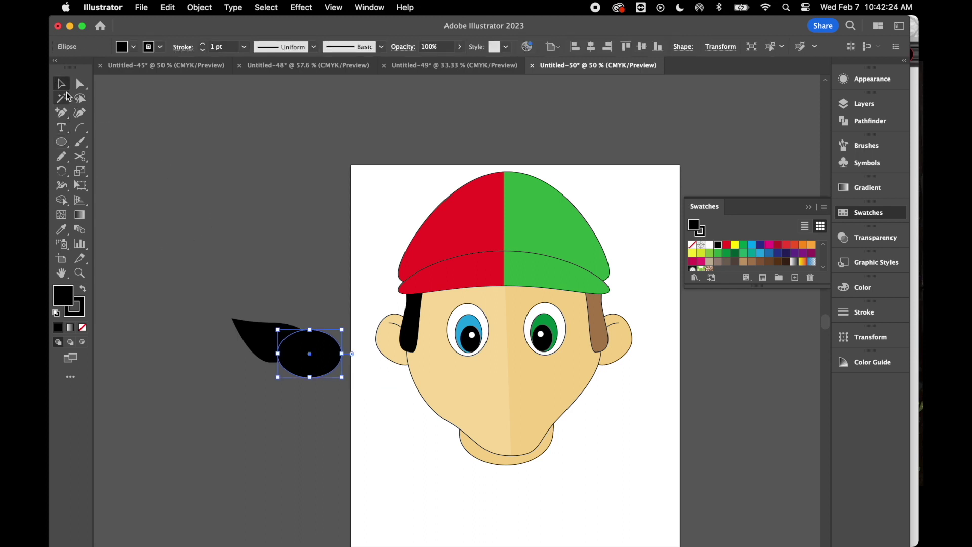
{"action": "left_click", "coordinate": [208, 220]}
{"action": "left_click_drag", "start_coordinate": [310, 350], "coordinate": [313, 353]}
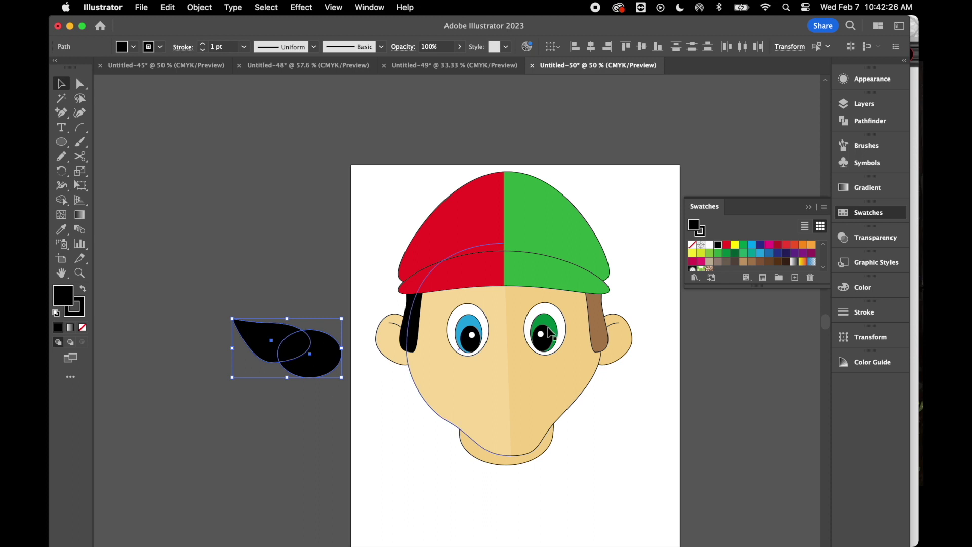
{"action": "left_click", "coordinate": [871, 123]}
{"action": "left_click", "coordinate": [696, 131]}
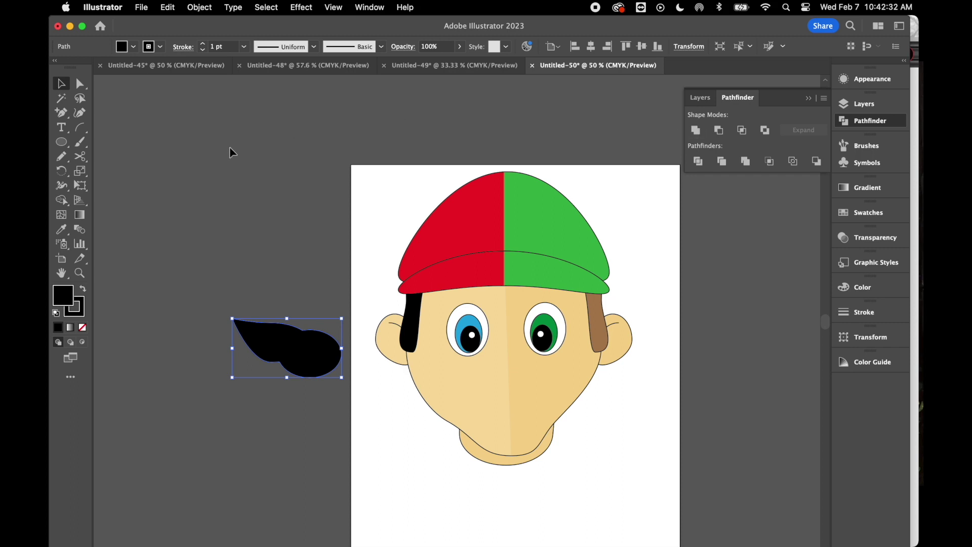
{"action": "left_click", "coordinate": [245, 186]}
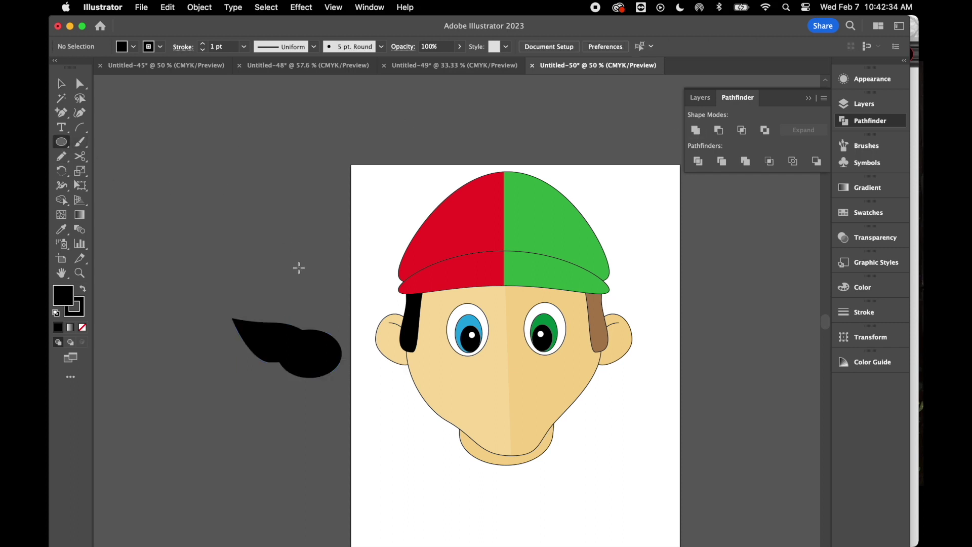
Draw another black ellipse above the mustache half, convert its right anchor to a corner and raise that point
{"action": "left_click_drag", "start_coordinate": [282, 260], "coordinate": [378, 302]}
{"action": "left_click", "coordinate": [79, 83]}
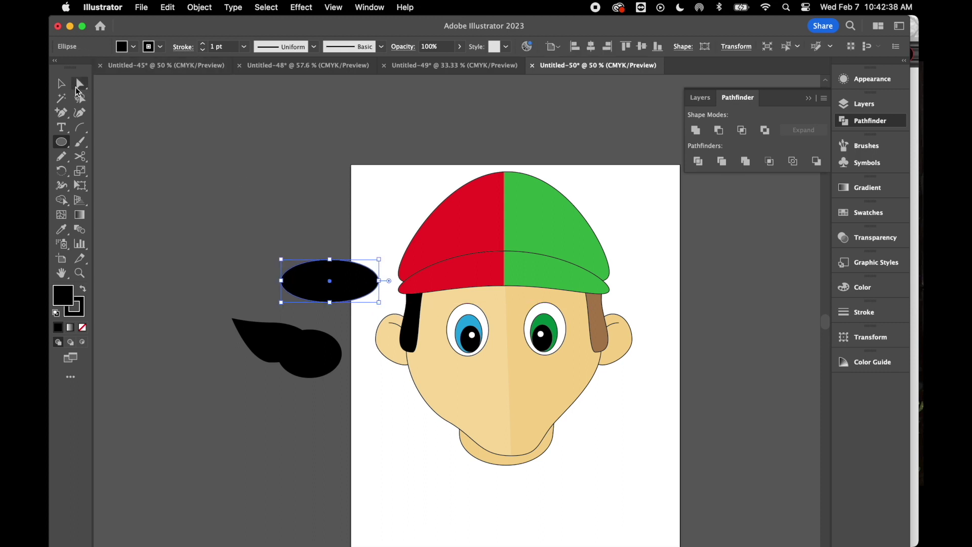
{"action": "left_click", "coordinate": [379, 281]}
{"action": "left_click", "coordinate": [151, 46]}
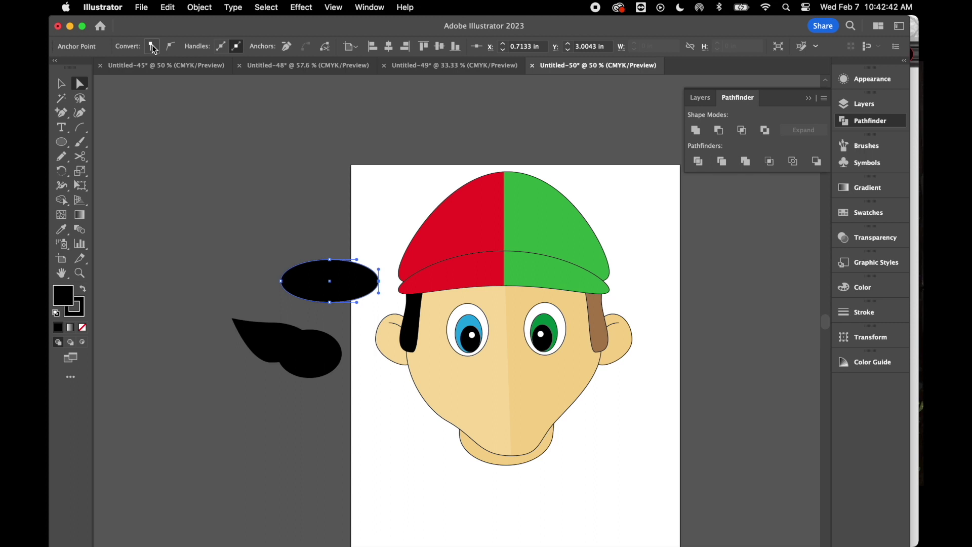
{"action": "left_click_drag", "start_coordinate": [379, 282], "coordinate": [387, 252]}
Place the new mustache half under the right eye, scale it down slightly and fill it with the right sideburn's brown
{"action": "left_click_drag", "start_coordinate": [340, 293], "coordinate": [560, 386]}
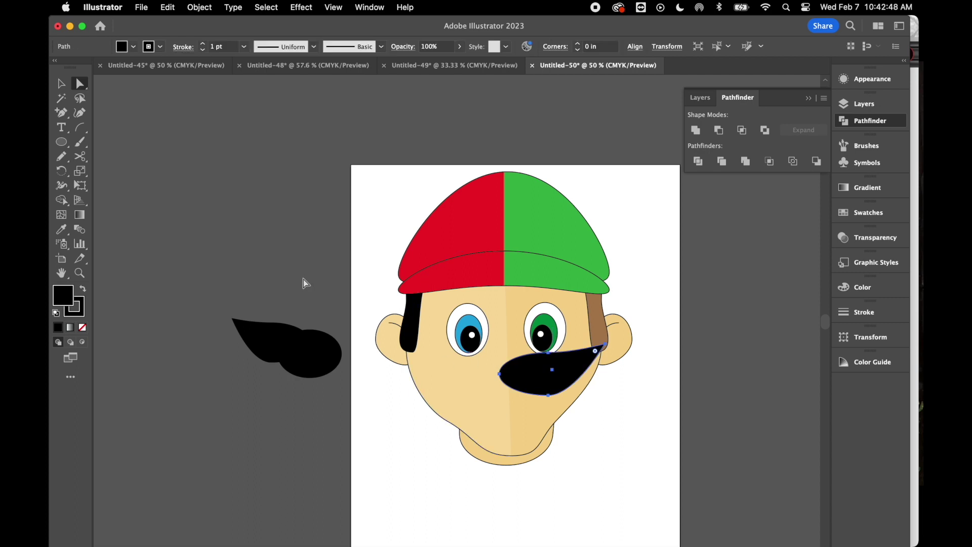
{"action": "left_click", "coordinate": [60, 83]}
{"action": "left_click_drag", "start_coordinate": [503, 344], "coordinate": [545, 381]}
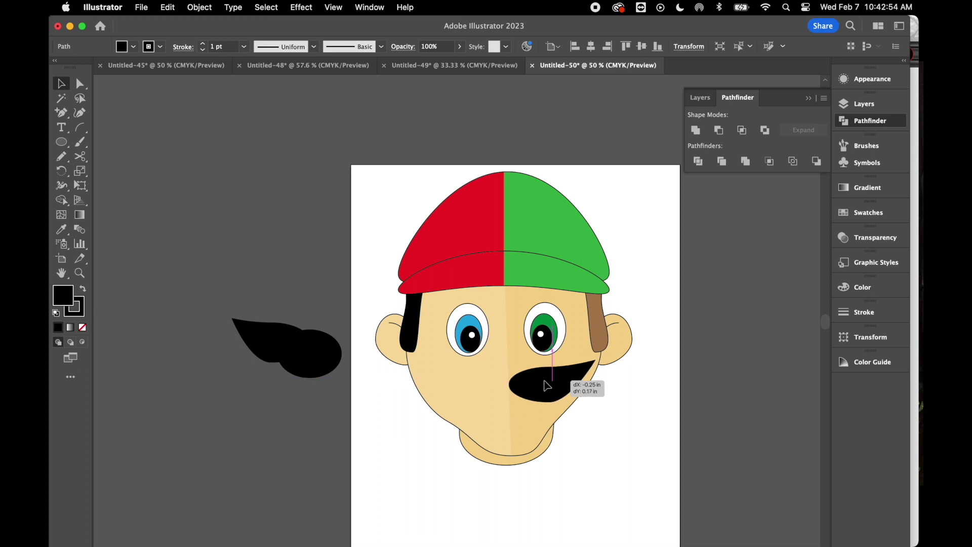
{"action": "left_click", "coordinate": [61, 234]}
{"action": "left_click", "coordinate": [596, 332]}
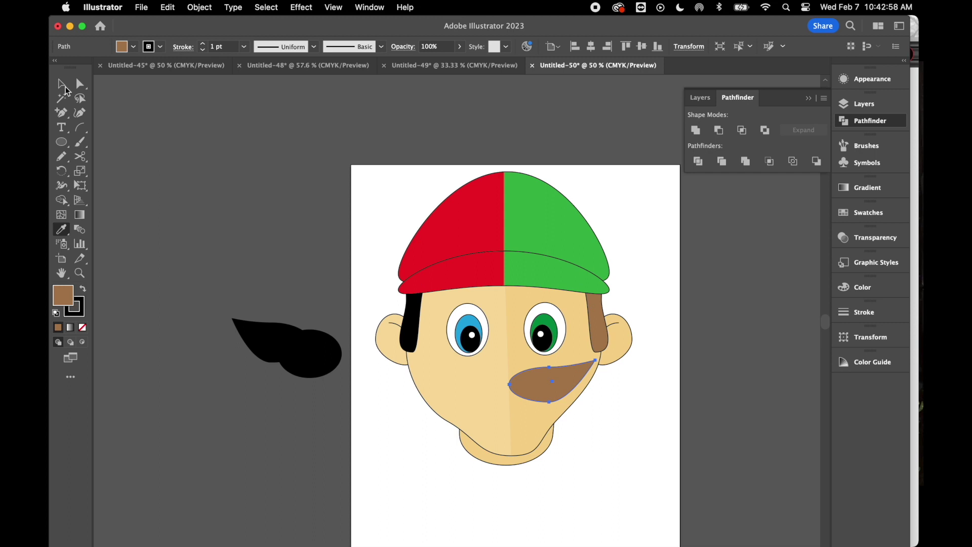
Move the black mustache half onto the left side of the face, scale it down and butt it against the brown half
{"action": "left_click", "coordinate": [60, 83]}
{"action": "left_click_drag", "start_coordinate": [271, 329], "coordinate": [428, 363]}
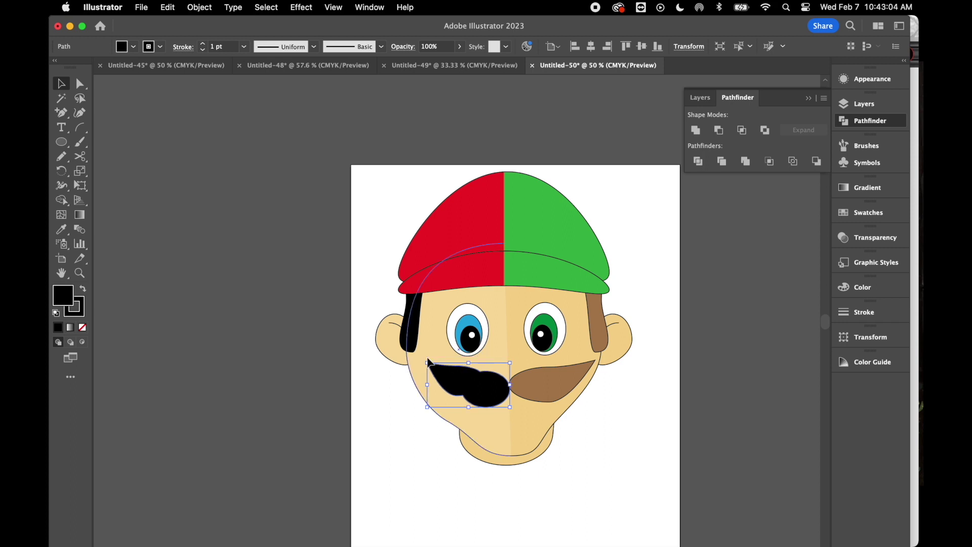
{"action": "left_click_drag", "start_coordinate": [494, 403], "coordinate": [534, 384]}
Draw an elliptical nose centred over the mustache, scale it down slightly and fill it with the left face half's skin tone
{"action": "left_click", "coordinate": [62, 143]}
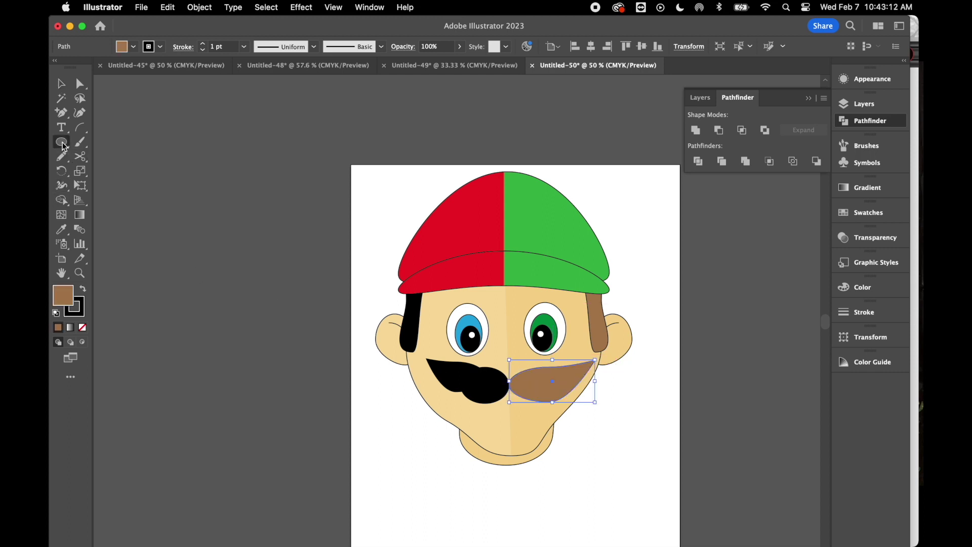
{"action": "left_click_drag", "start_coordinate": [472, 338], "coordinate": [562, 404]}
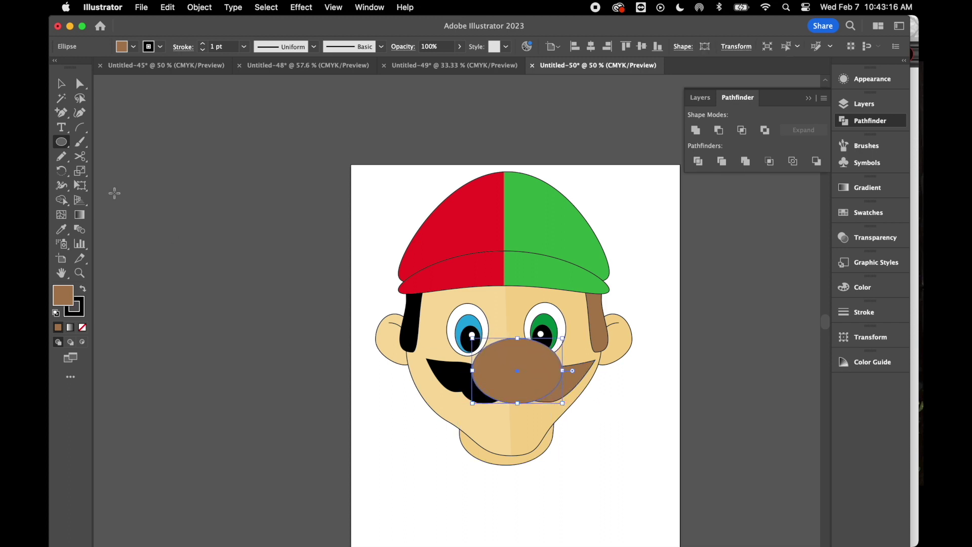
{"action": "left_click", "coordinate": [60, 84]}
{"action": "left_click_drag", "start_coordinate": [521, 369], "coordinate": [506, 333]}
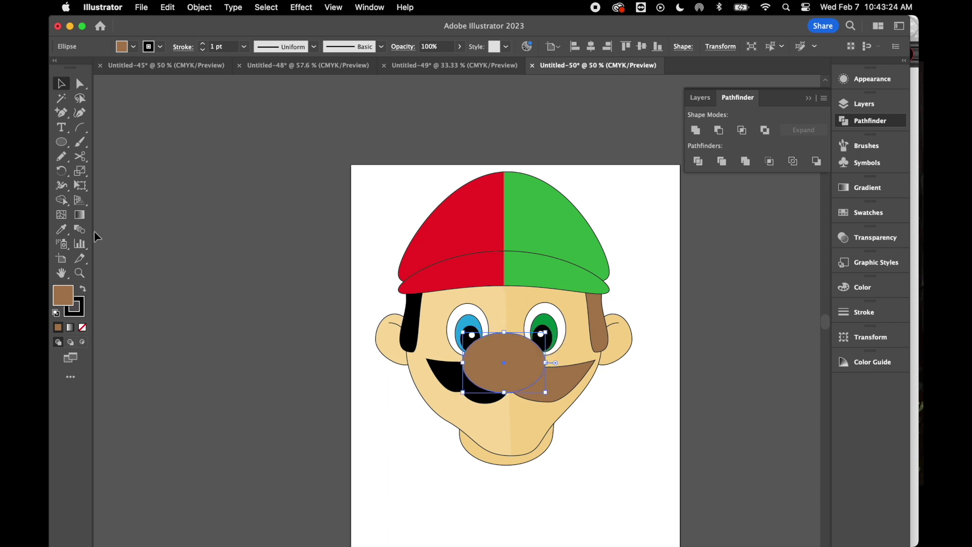
{"action": "left_click", "coordinate": [61, 231]}
{"action": "left_click", "coordinate": [497, 299]}
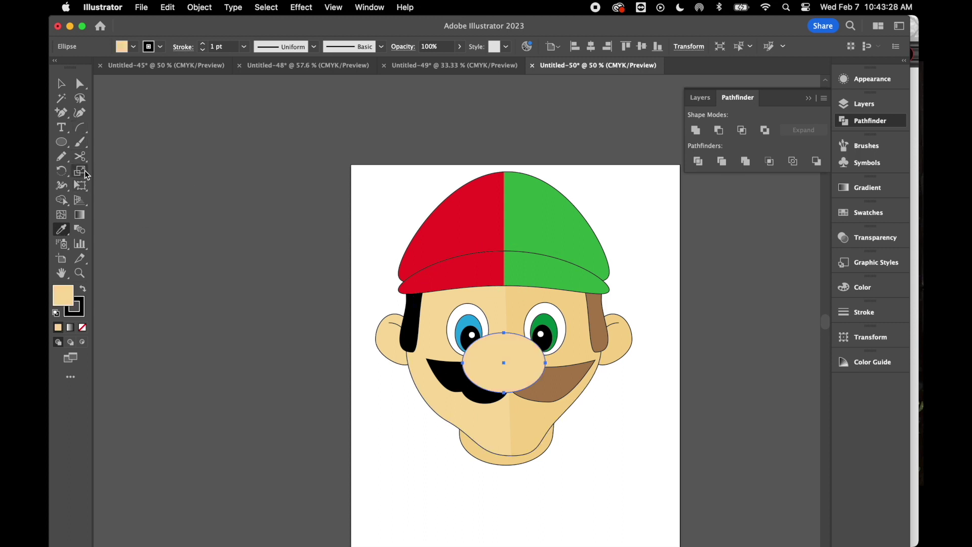
Cut the nose at its top and bottom anchors and fill its right half with the right face half's darker skin tone
{"action": "left_click", "coordinate": [80, 156]}
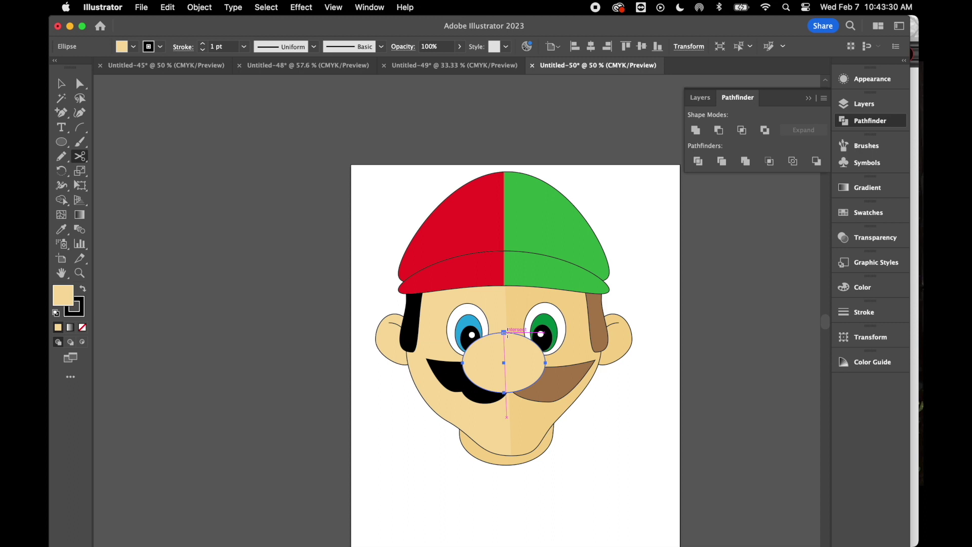
{"action": "left_click", "coordinate": [505, 332]}
{"action": "left_click", "coordinate": [505, 393]}
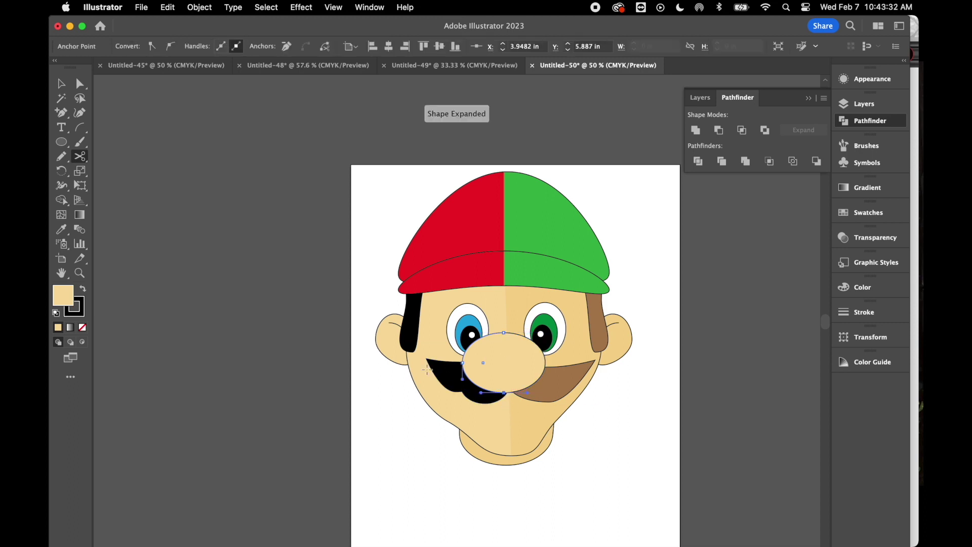
{"action": "left_click", "coordinate": [62, 84]}
{"action": "left_click", "coordinate": [528, 363]}
{"action": "left_click", "coordinate": [62, 234]}
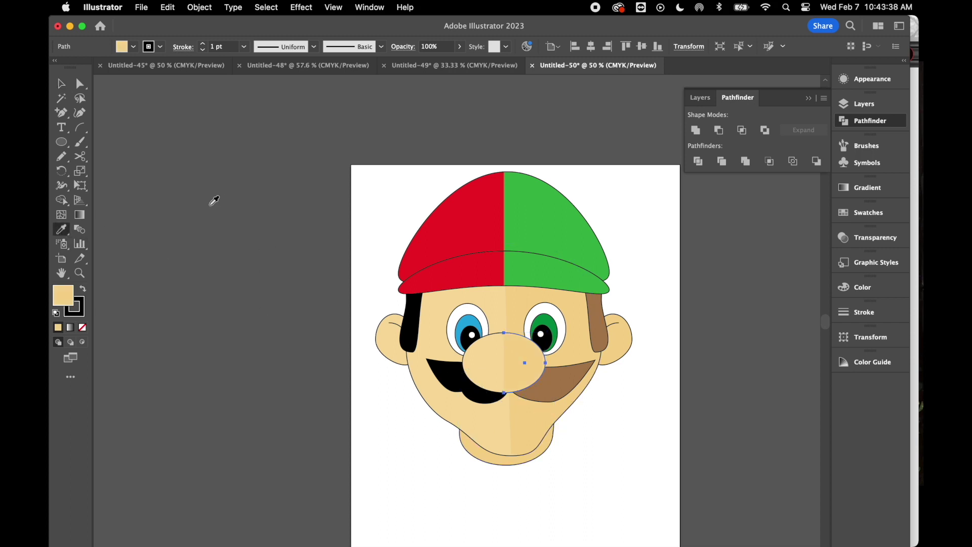
{"action": "left_click", "coordinate": [66, 83]}
{"action": "left_click", "coordinate": [188, 198]}
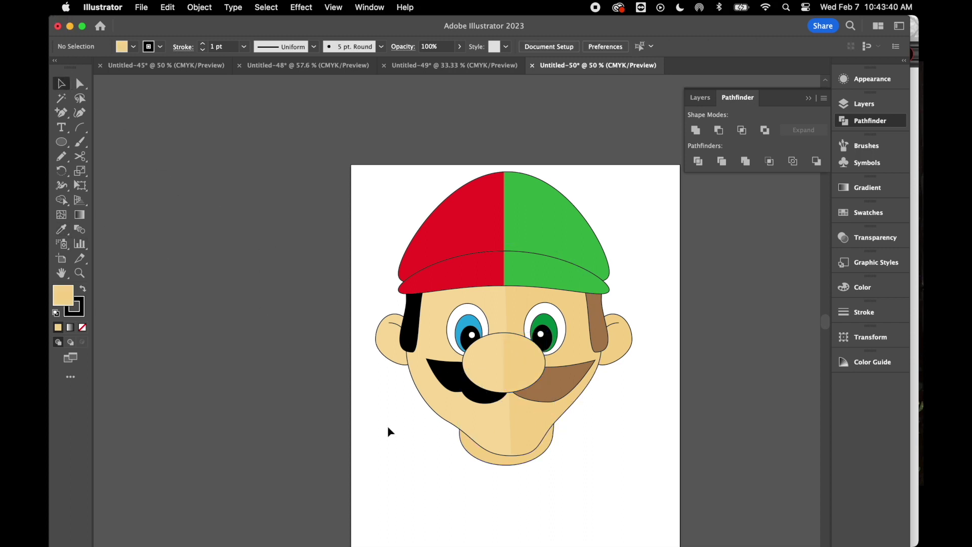
Draw a flat ellipse about 2.18 in wide and 0.66 in high beside the artboard and convert both end anchors to corners
{"action": "scroll", "coordinate": [382, 430], "scroll_direction": "down", "scroll_amount": 3}
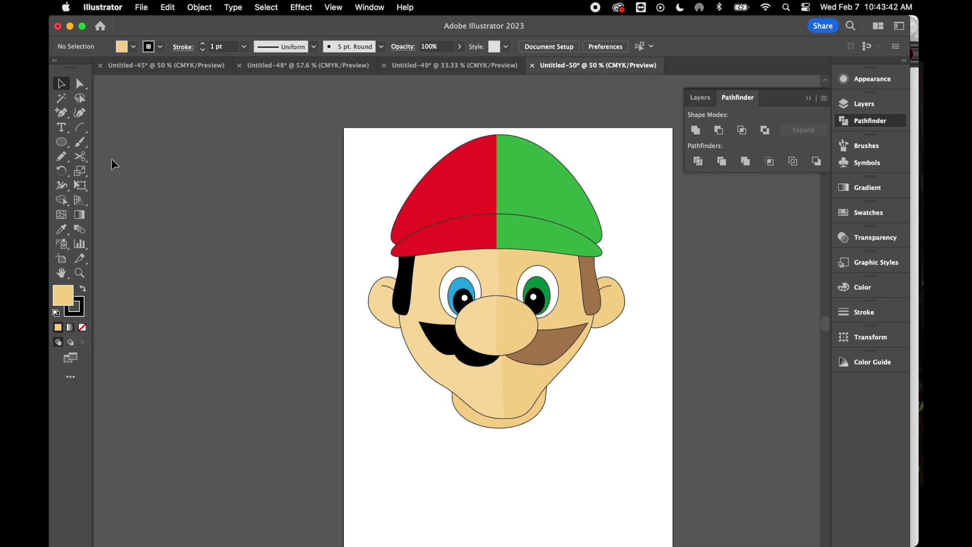
{"action": "left_click_drag", "start_coordinate": [254, 206], "coordinate": [340, 232]}
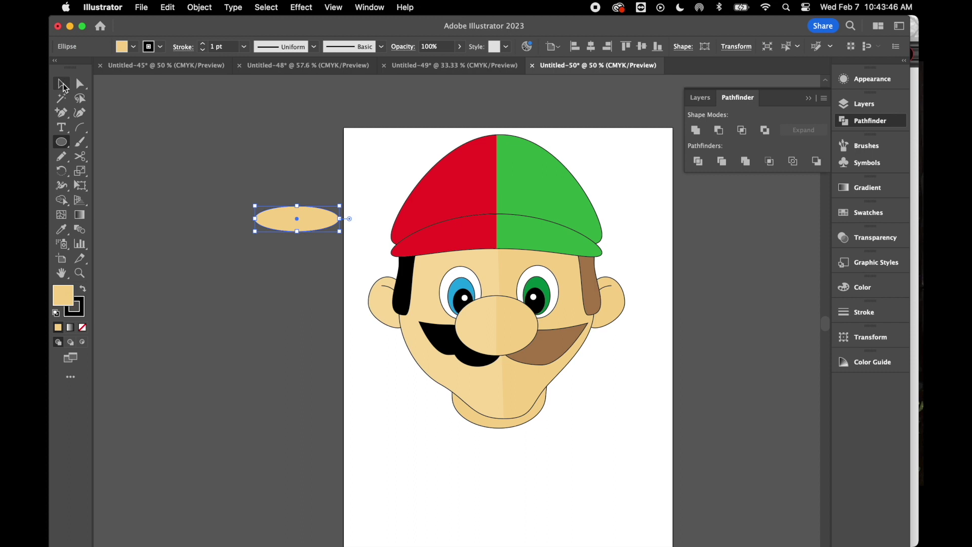
{"action": "left_click", "coordinate": [80, 84]}
{"action": "left_click", "coordinate": [254, 219]}
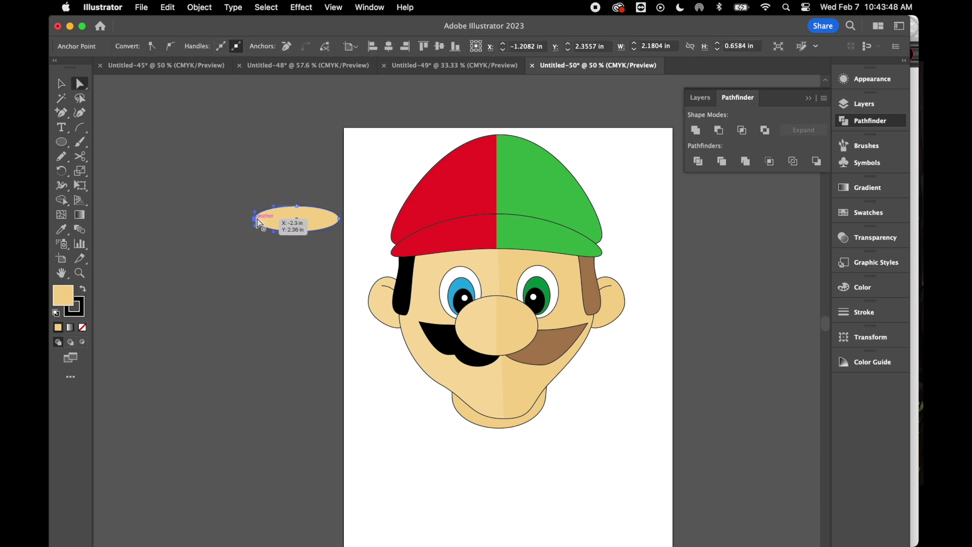
{"action": "left_click", "coordinate": [340, 221], "text": "shift"}
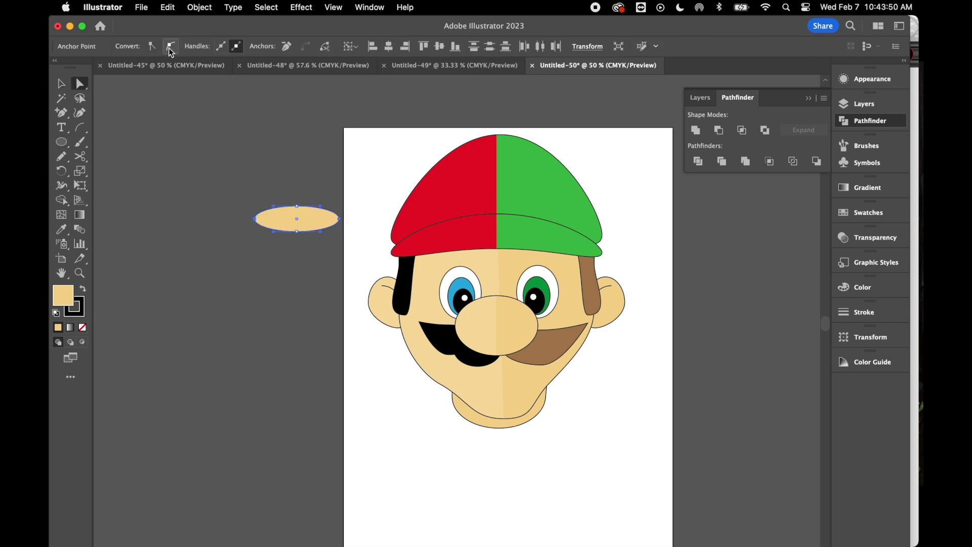
{"action": "left_click", "coordinate": [171, 47]}
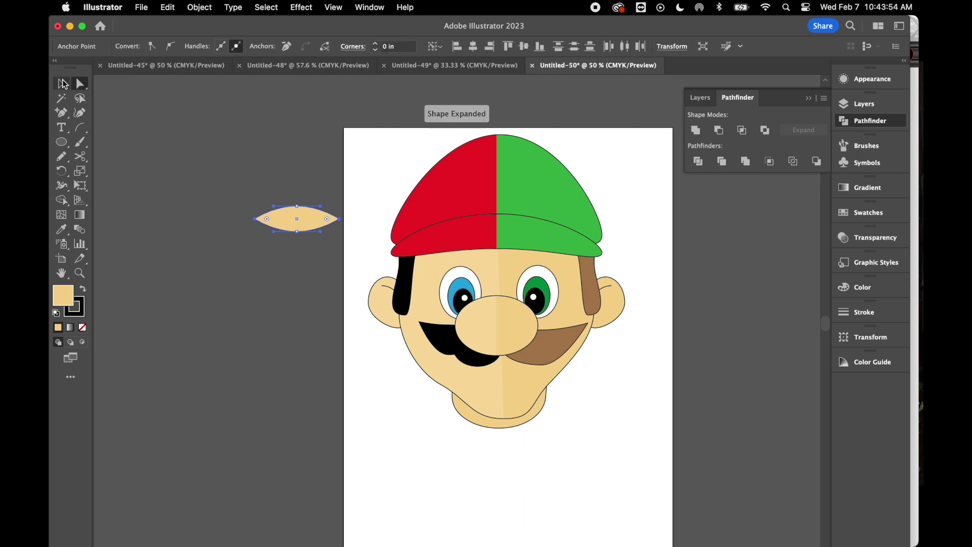
Warp the pointed ellipse beside the artboard with a horizontal Arc at 78% bend and expand its appearance
{"action": "left_click", "coordinate": [63, 84]}
{"action": "left_click", "coordinate": [303, 8]}
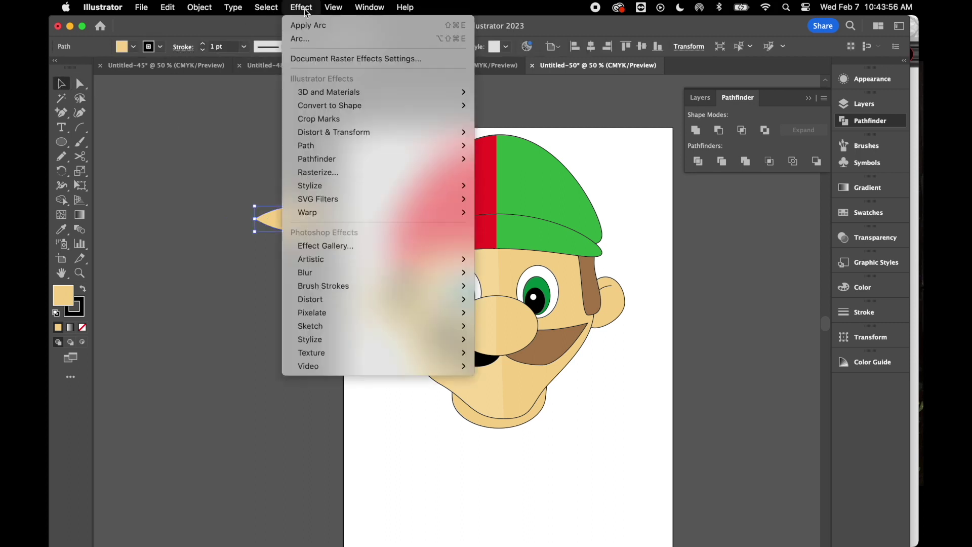
{"action": "mouse_move", "coordinate": [384, 210]}
{"action": "left_click", "coordinate": [498, 214]}
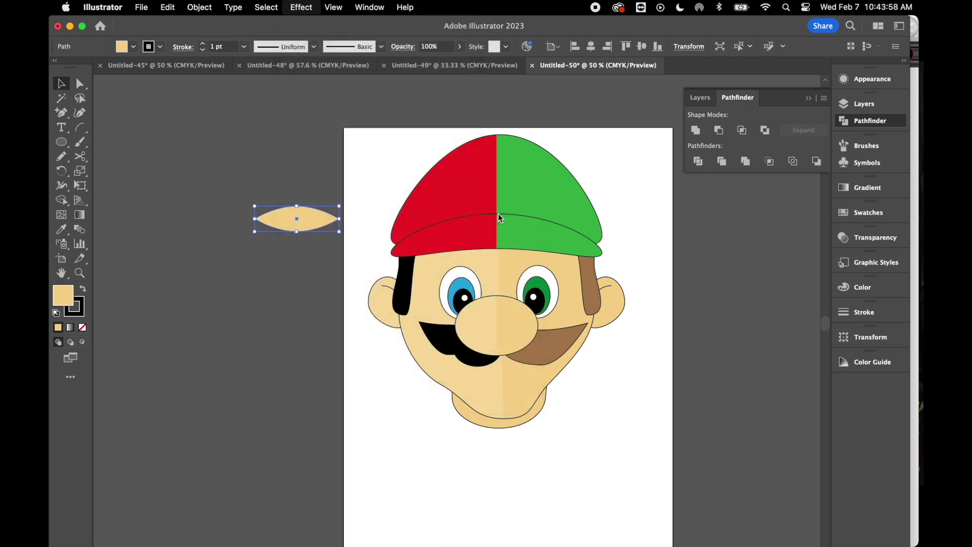
{"action": "left_click_drag", "start_coordinate": [771, 162], "coordinate": [801, 162]}
{"action": "left_click", "coordinate": [835, 252]}
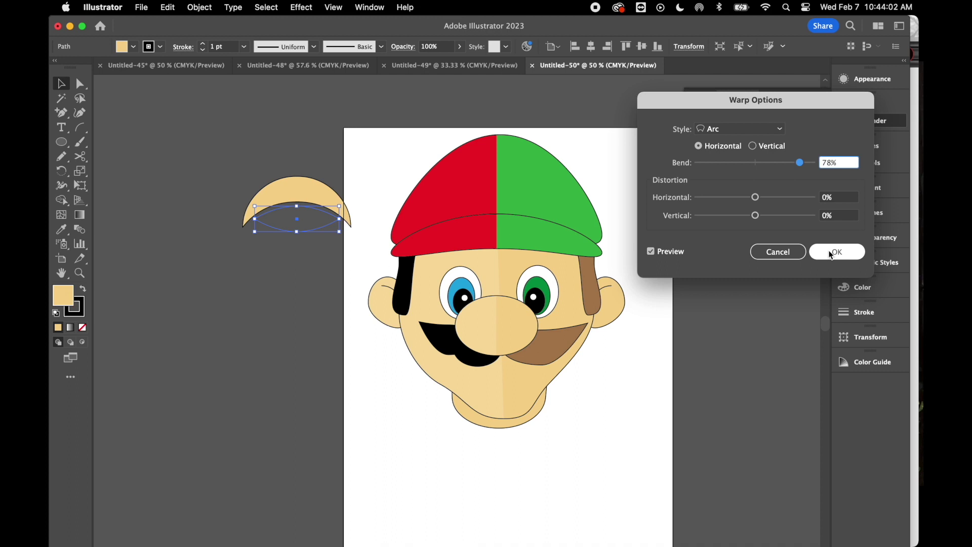
{"action": "left_click", "coordinate": [201, 7]}
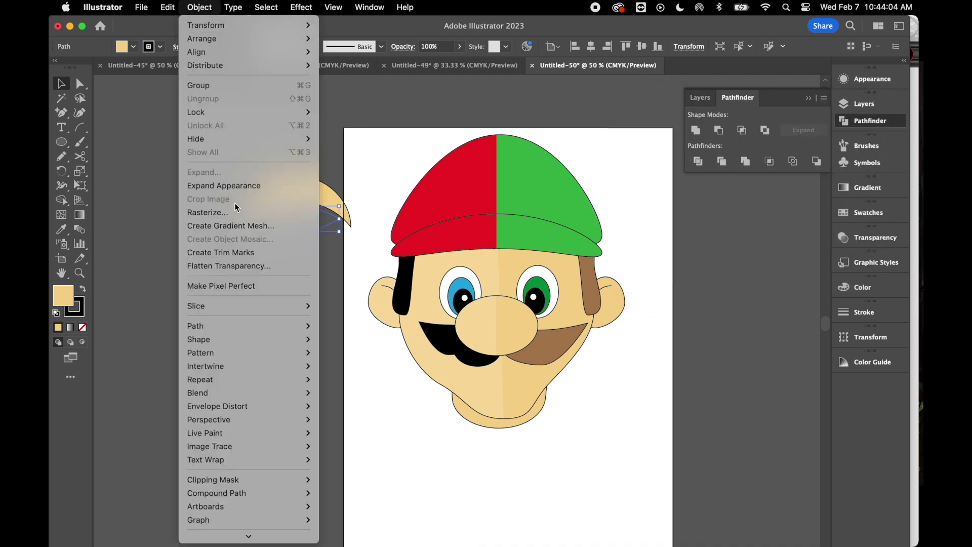
{"action": "left_click", "coordinate": [239, 187]}
Scale down the arched shape, place it above the blue eye as an eyebrow and fill it with the sideburn's black
{"action": "left_click_drag", "start_coordinate": [243, 202], "coordinate": [298, 207]}
{"action": "left_click_drag", "start_coordinate": [325, 176], "coordinate": [470, 259]}
{"action": "left_click", "coordinate": [71, 231]}
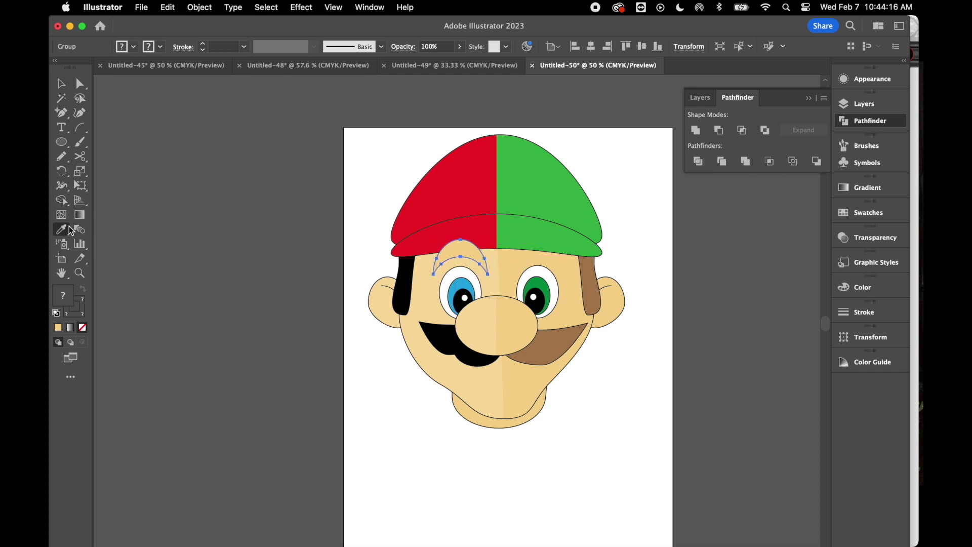
{"action": "left_click", "coordinate": [404, 275]}
{"action": "left_click", "coordinate": [63, 84]}
{"action": "left_click", "coordinate": [230, 195]}
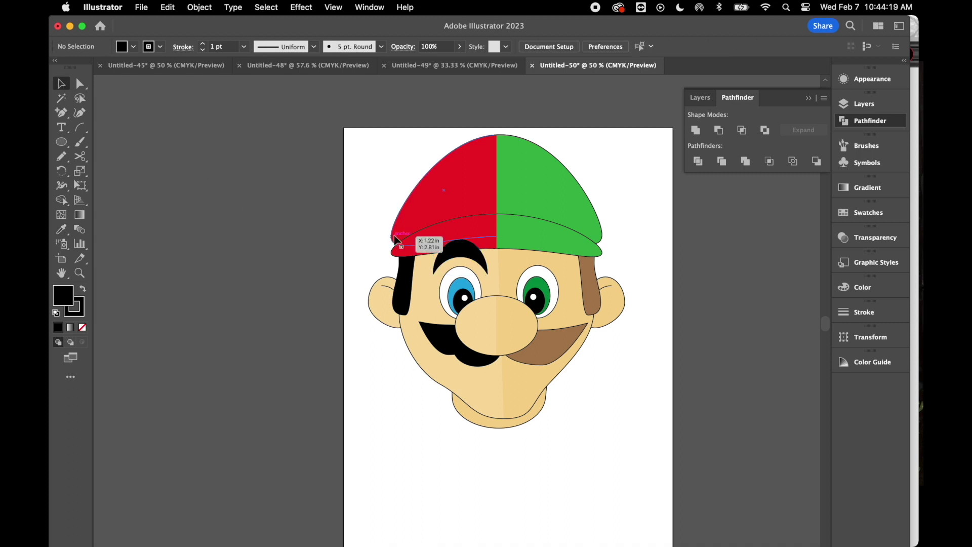
Duplicate the black eyebrow and place the copy above the green eye, level with the original
{"action": "left_click", "coordinate": [471, 252]}
{"action": "key", "text": "super+c"}
{"action": "key", "text": "super+v"}
{"action": "left_click_drag", "start_coordinate": [471, 321], "coordinate": [541, 257]}
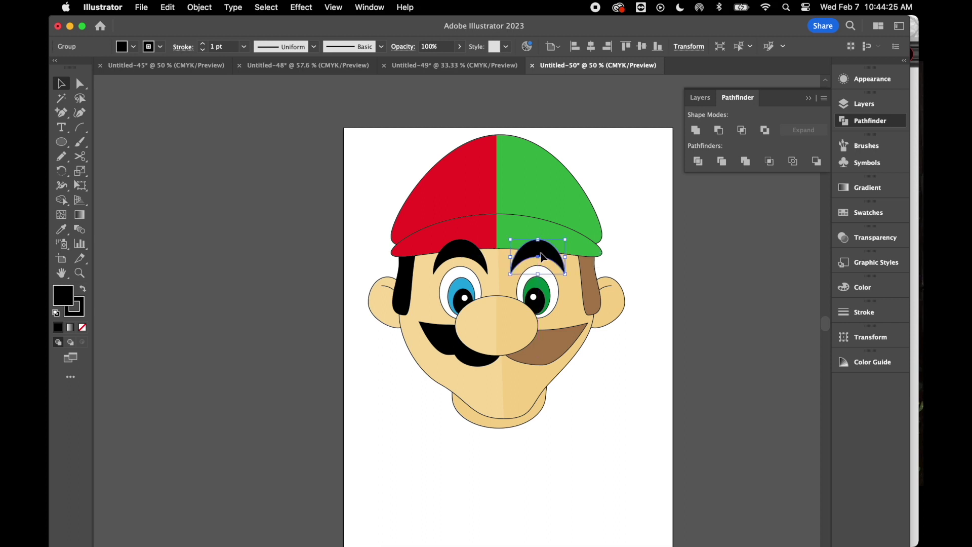
{"action": "left_click", "coordinate": [723, 264]}
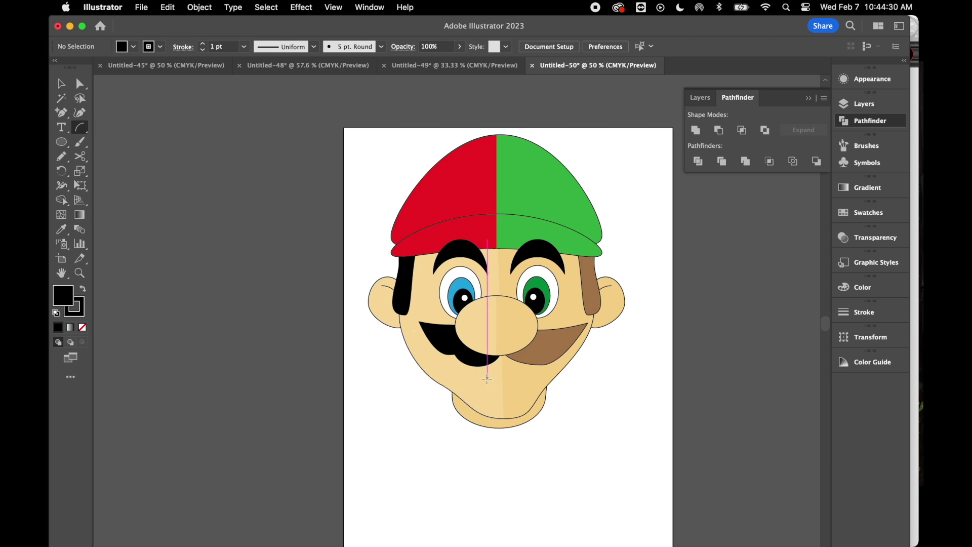
Draw an arc for the mouth below the mustache and raise its right end to form a symmetrical smile
{"action": "left_click_drag", "start_coordinate": [480, 378], "coordinate": [517, 388]}
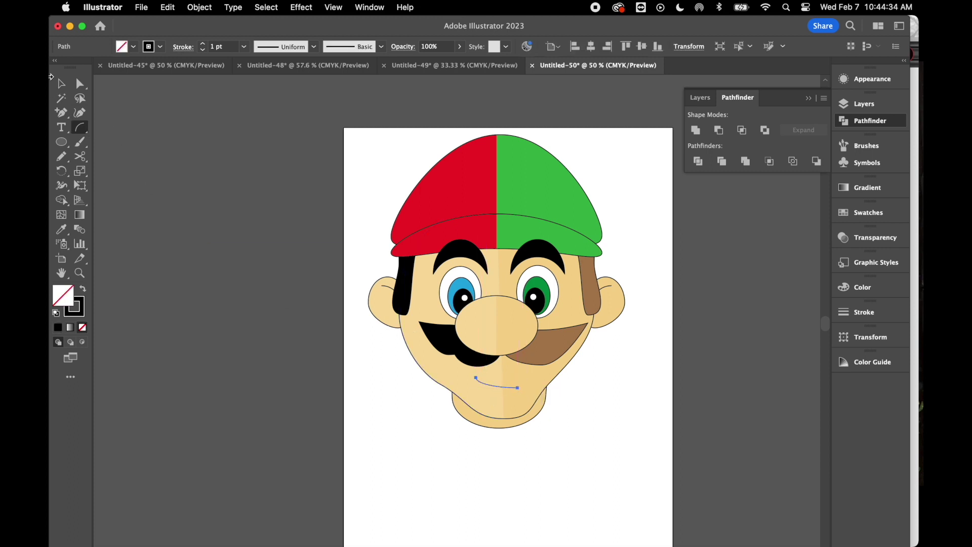
{"action": "left_click", "coordinate": [80, 83]}
{"action": "left_click_drag", "start_coordinate": [518, 388], "coordinate": [523, 379]}
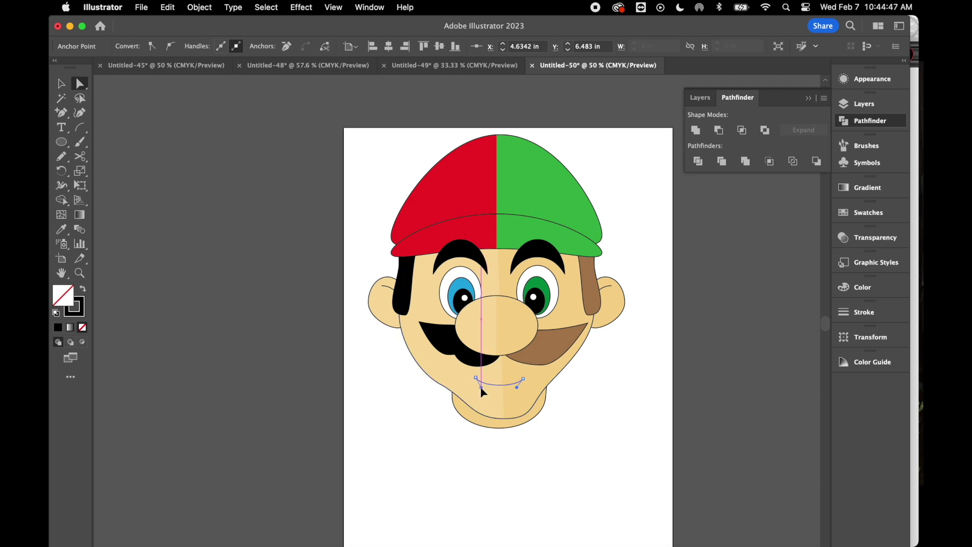
{"action": "left_click", "coordinate": [376, 365]}
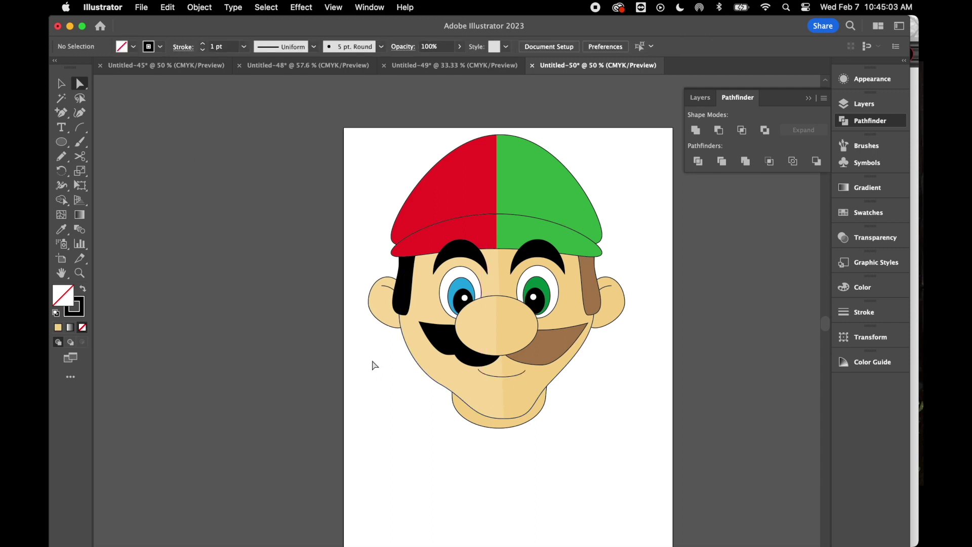
Reshape the left face half by widening the cheek and adjusting the jaw and chin curves for a fuller jawline
{"action": "left_click", "coordinate": [418, 370]}
{"action": "left_click_drag", "start_coordinate": [418, 373], "coordinate": [391, 373]}
{"action": "left_click", "coordinate": [602, 423]}
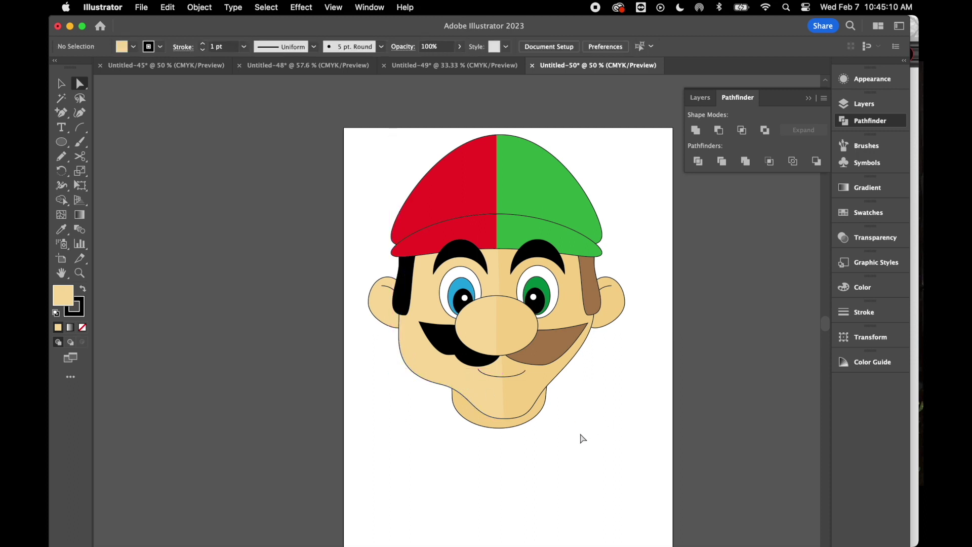
{"action": "left_click_drag", "start_coordinate": [440, 384], "coordinate": [439, 392]}
{"action": "left_click_drag", "start_coordinate": [476, 421], "coordinate": [454, 424]}
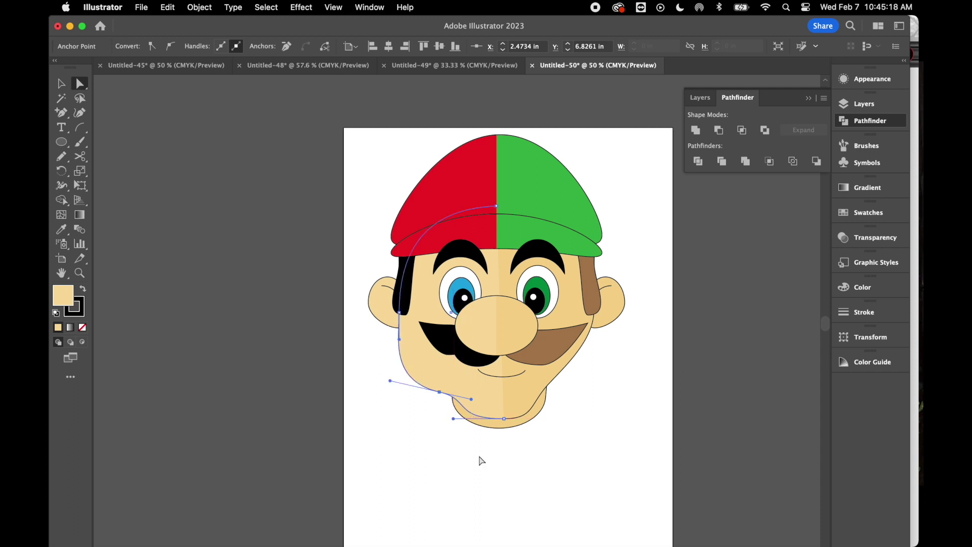
{"action": "left_click", "coordinate": [481, 461]}
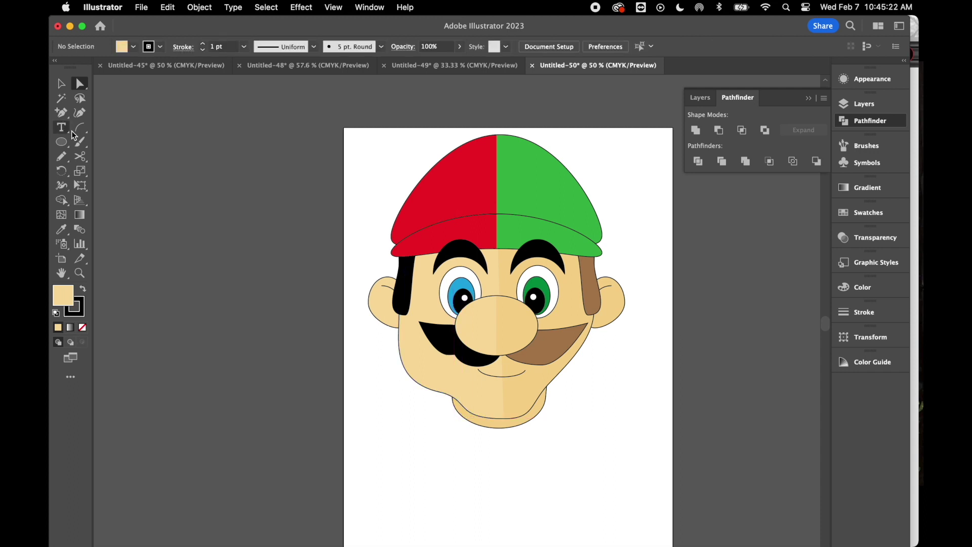
Draw a rectangle across the full artboard width from just above the chin downward and send it to the back
{"action": "left_click", "coordinate": [62, 143]}
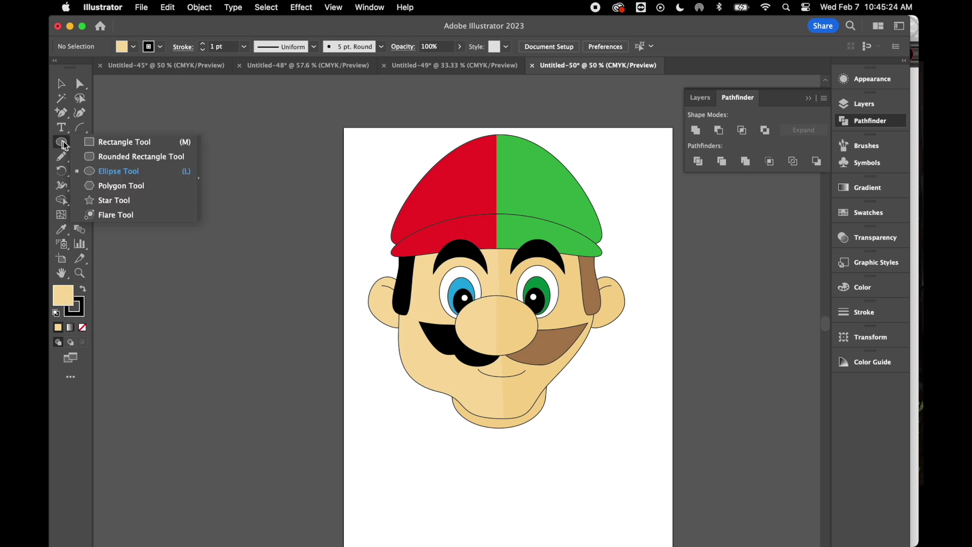
{"action": "left_click", "coordinate": [131, 144]}
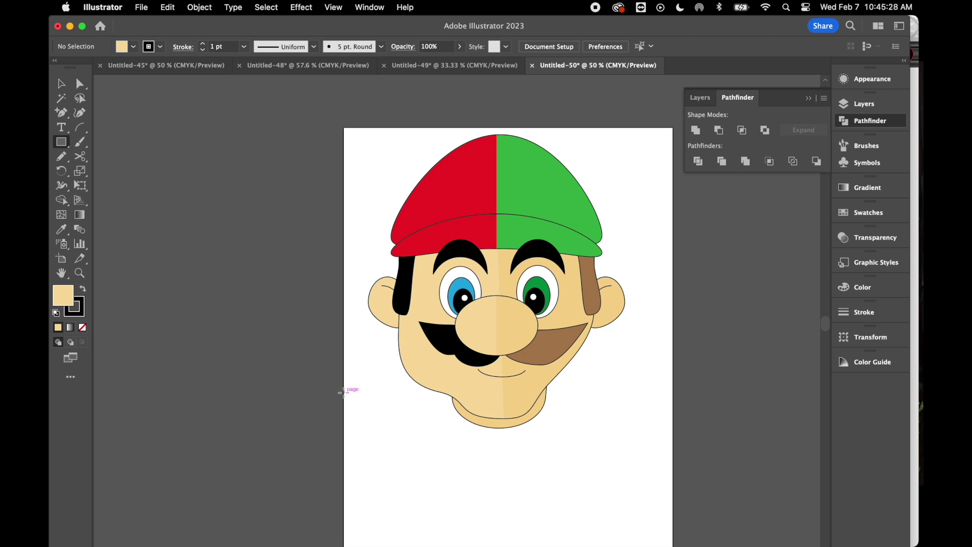
{"action": "left_click_drag", "start_coordinate": [344, 392], "coordinate": [673, 546]}
{"action": "left_click", "coordinate": [195, 7]}
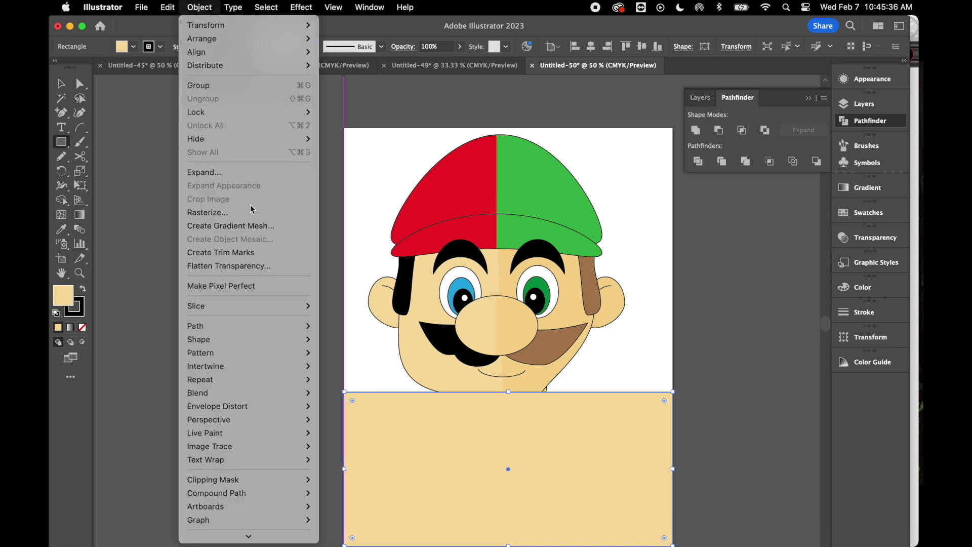
{"action": "mouse_move", "coordinate": [249, 39]}
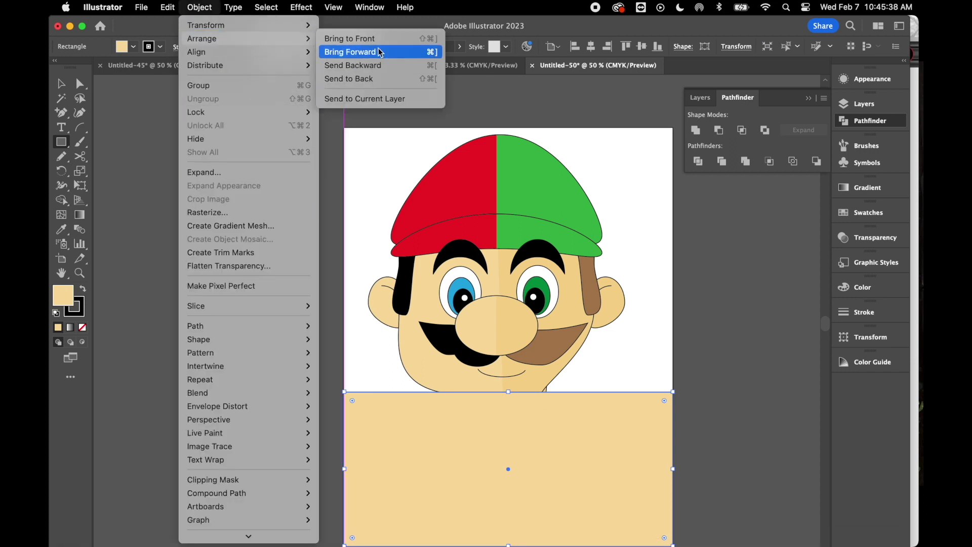
{"action": "left_click", "coordinate": [378, 78]}
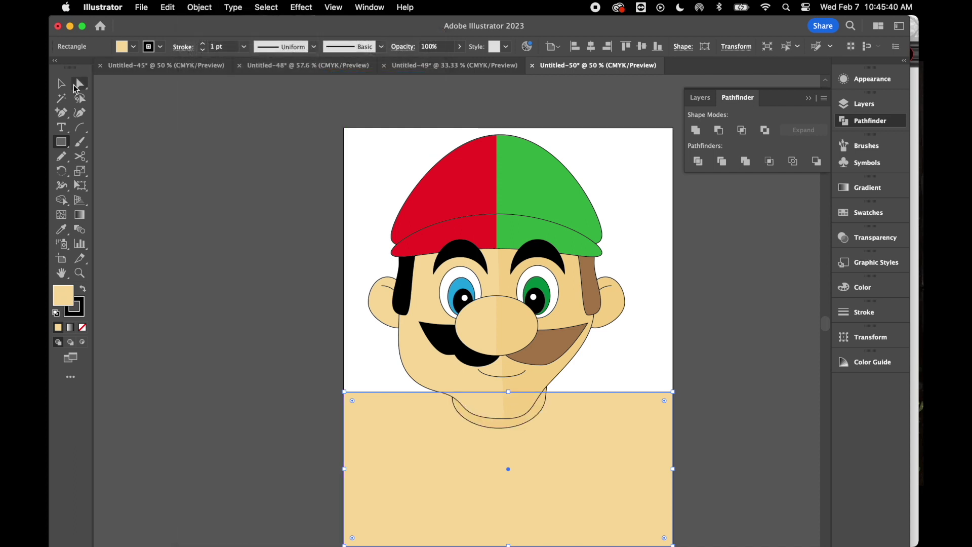
Move the body rectangle down so its lower edge meets the artboard's bottom edge
{"action": "left_click", "coordinate": [61, 83]}
{"action": "left_click", "coordinate": [177, 298]}
{"action": "scroll", "coordinate": [178, 298], "scroll_direction": "down", "scroll_amount": 4}
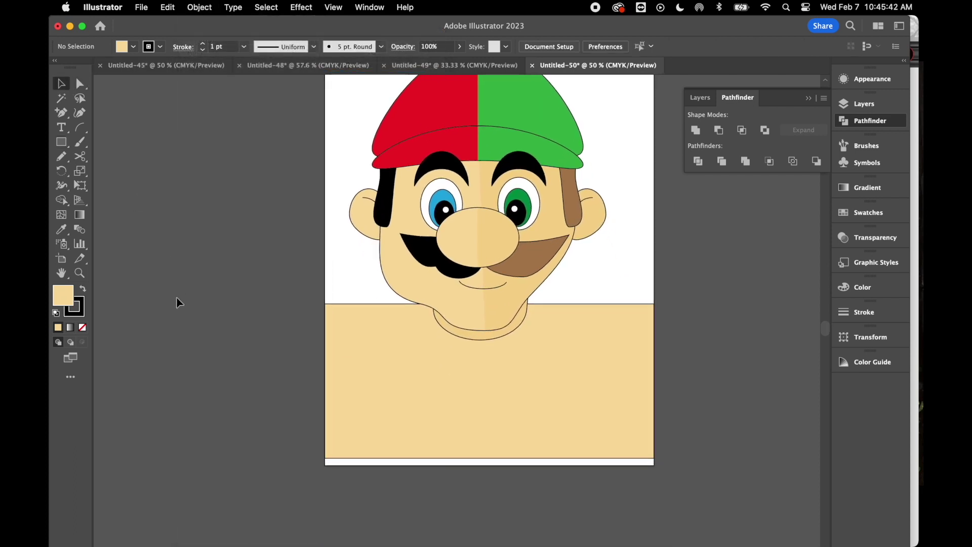
{"action": "left_click_drag", "start_coordinate": [488, 442], "coordinate": [490, 449]}
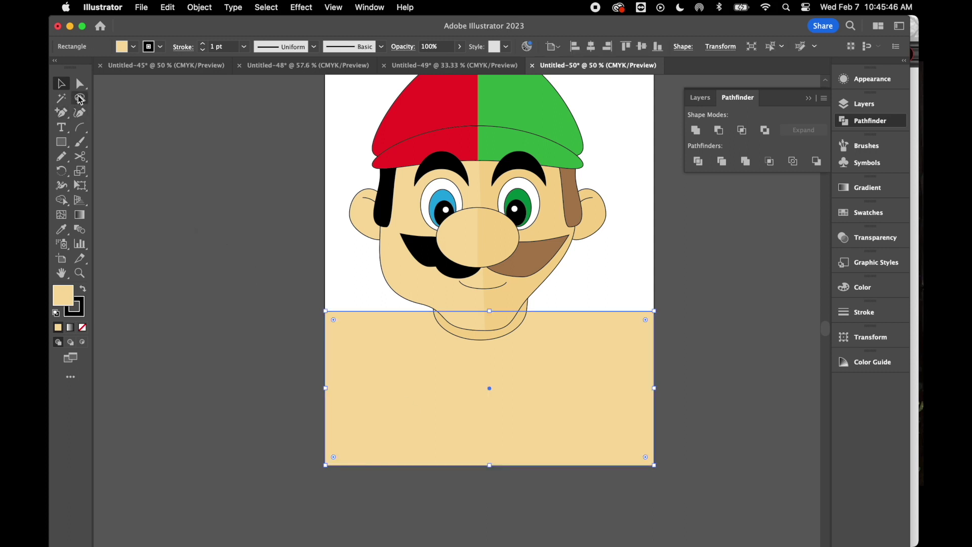
Cut the body rectangle through its bottom and top edges at about X 4.14 in and fill the right half with the cap's green
{"action": "left_click", "coordinate": [80, 156]}
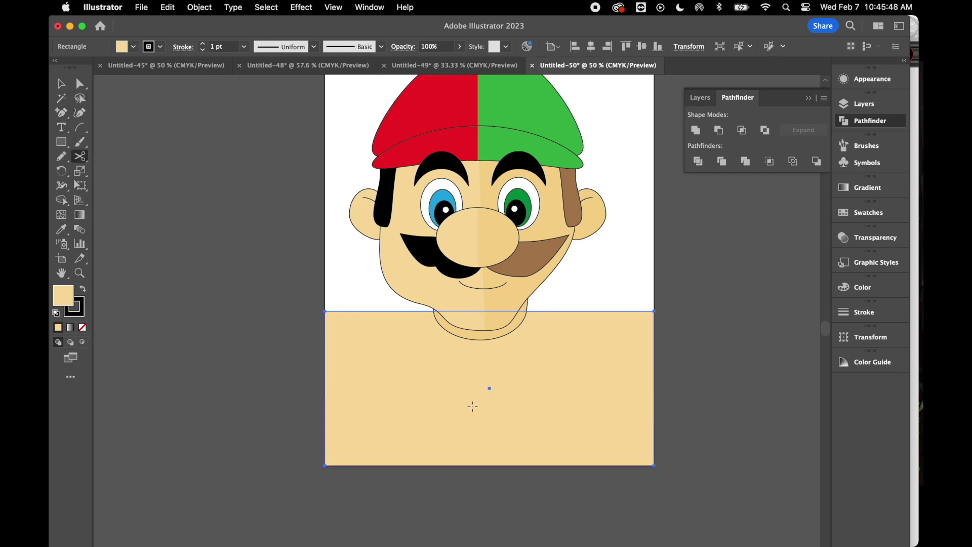
{"action": "left_click", "coordinate": [485, 465]}
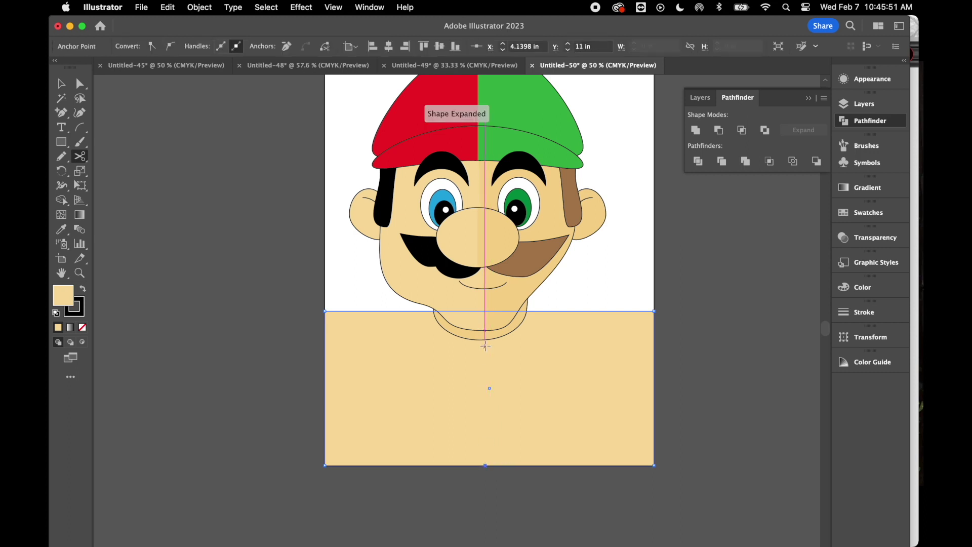
{"action": "left_click", "coordinate": [486, 311]}
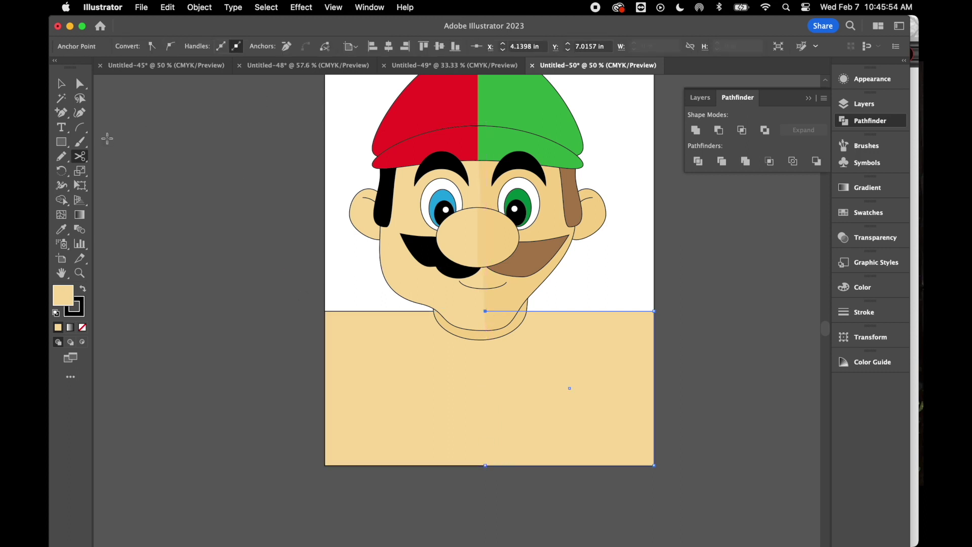
{"action": "left_click", "coordinate": [62, 230]}
{"action": "left_click", "coordinate": [525, 114]}
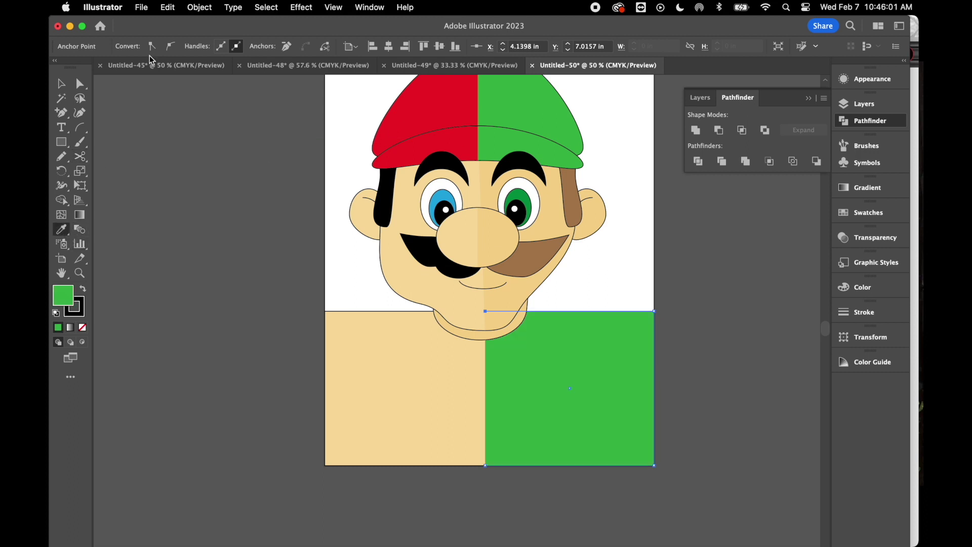
Fill the left half of the body rectangle with the cap's red
{"action": "left_click", "coordinate": [61, 84]}
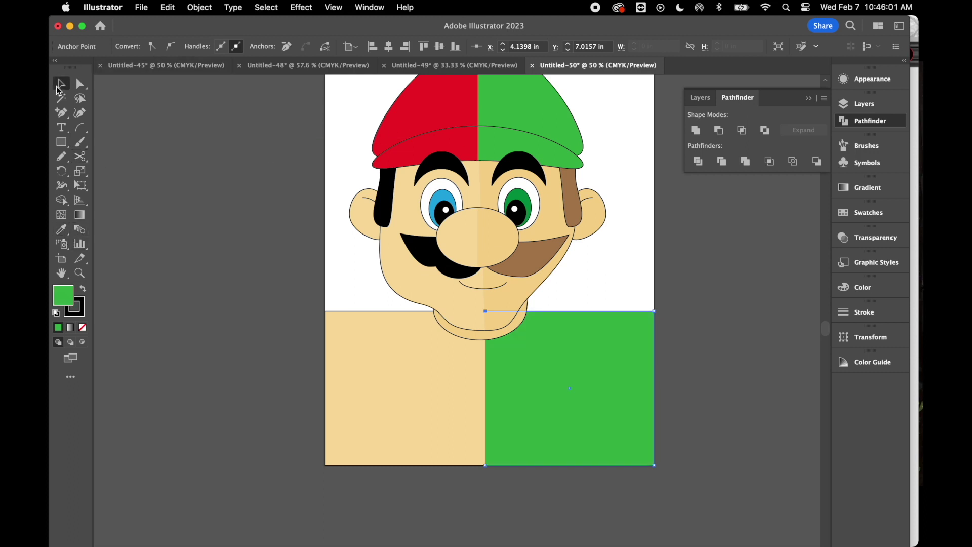
{"action": "left_click", "coordinate": [413, 358]}
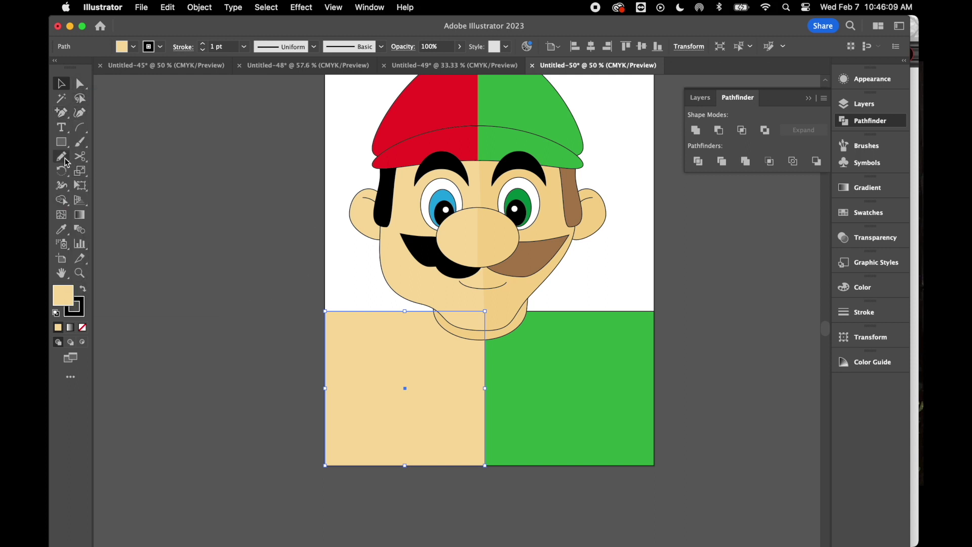
{"action": "left_click", "coordinate": [62, 229]}
{"action": "left_click", "coordinate": [429, 103]}
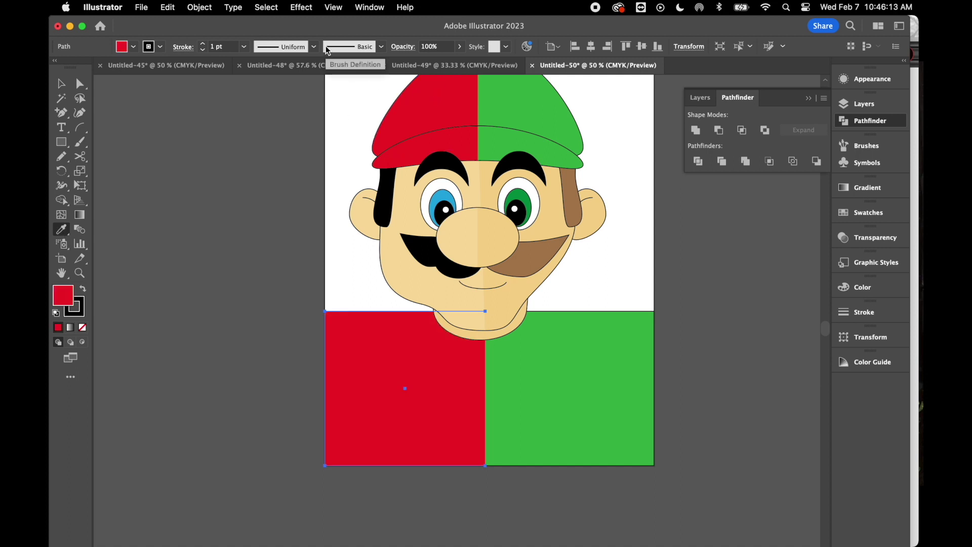
{"action": "left_click", "coordinate": [61, 83]}
{"action": "left_click", "coordinate": [150, 225]}
Draw a second rectangle across the lower half of the red and green body, ending at the artboard's bottom edge
{"action": "left_click_drag", "start_coordinate": [61, 141], "coordinate": [133, 157]}
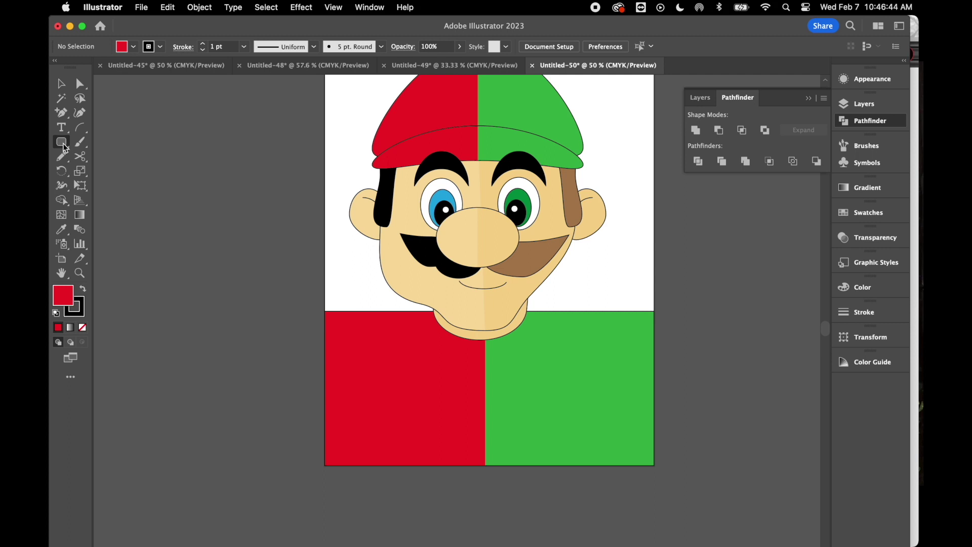
{"action": "left_click_drag", "start_coordinate": [64, 147], "coordinate": [144, 139]}
{"action": "left_click_drag", "start_coordinate": [321, 385], "coordinate": [655, 465]}
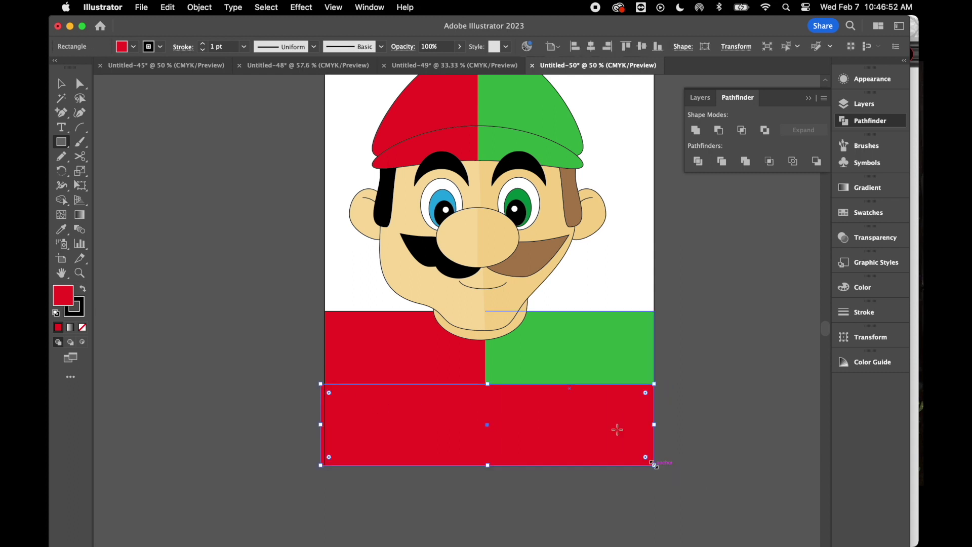
Warp the lower body rectangle with a horizontal Arc effect at -20% bend and -7% vertical distortion
{"action": "left_click", "coordinate": [231, 8]}
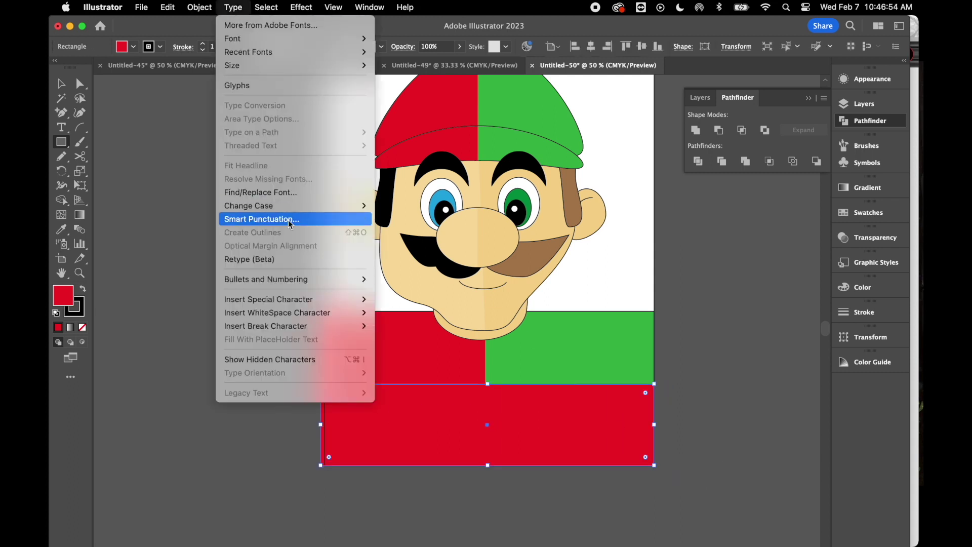
{"action": "mouse_move", "coordinate": [268, 8]}
{"action": "mouse_move", "coordinate": [302, 7]}
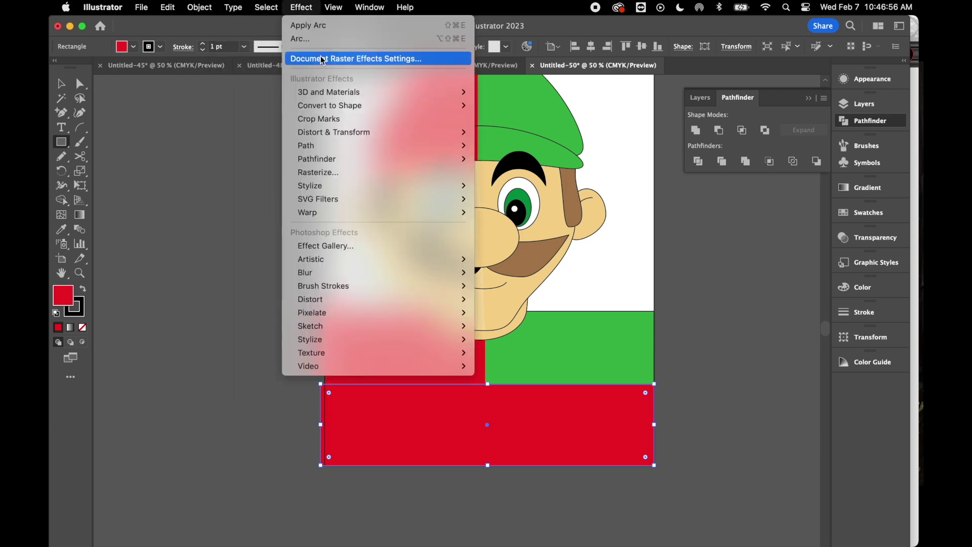
{"action": "mouse_move", "coordinate": [357, 212]}
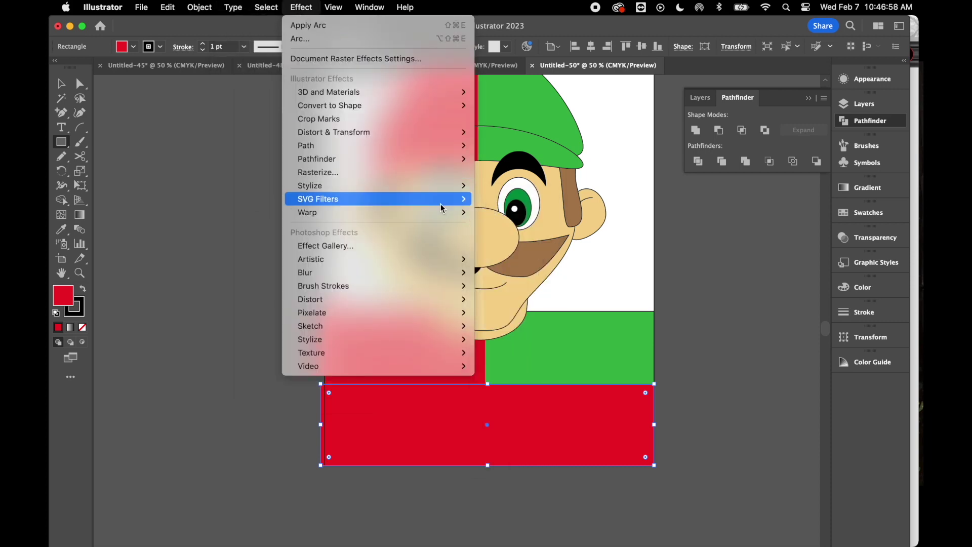
{"action": "left_click", "coordinate": [494, 217]}
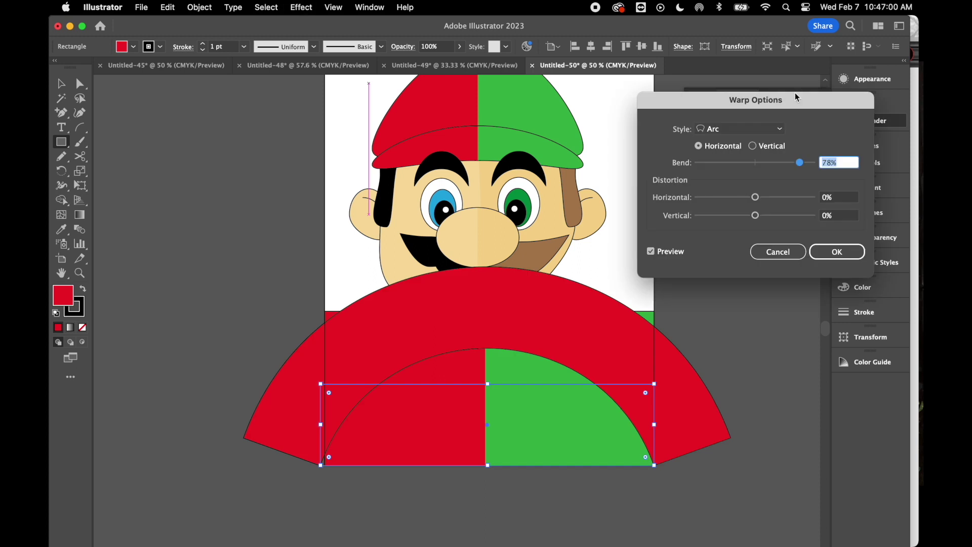
{"action": "left_click_drag", "start_coordinate": [799, 166], "coordinate": [743, 167]}
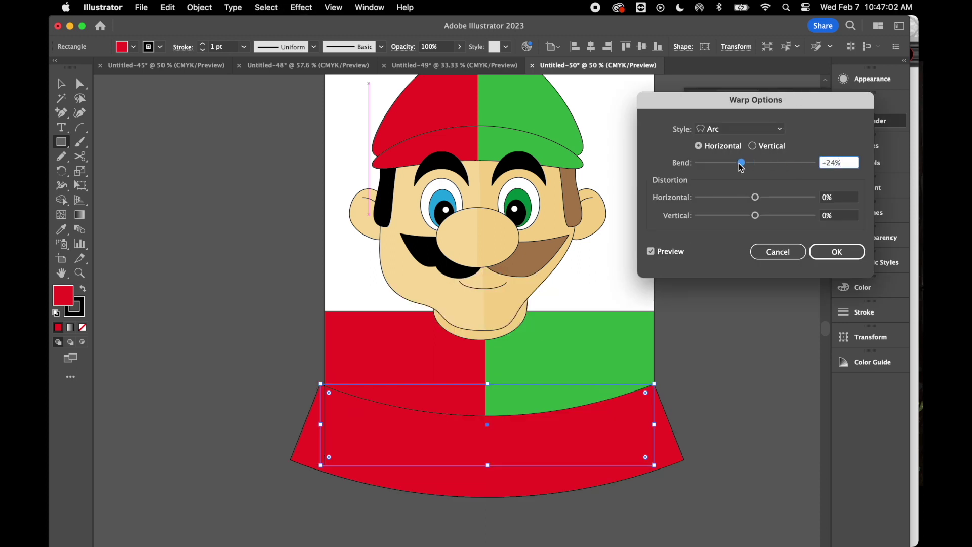
{"action": "mouse_move", "coordinate": [756, 216]}
{"action": "left_mouse_down"}
{"action": "mouse_move", "coordinate": [739, 217]}
{"action": "mouse_move", "coordinate": [752, 218]}
{"action": "left_mouse_up"}
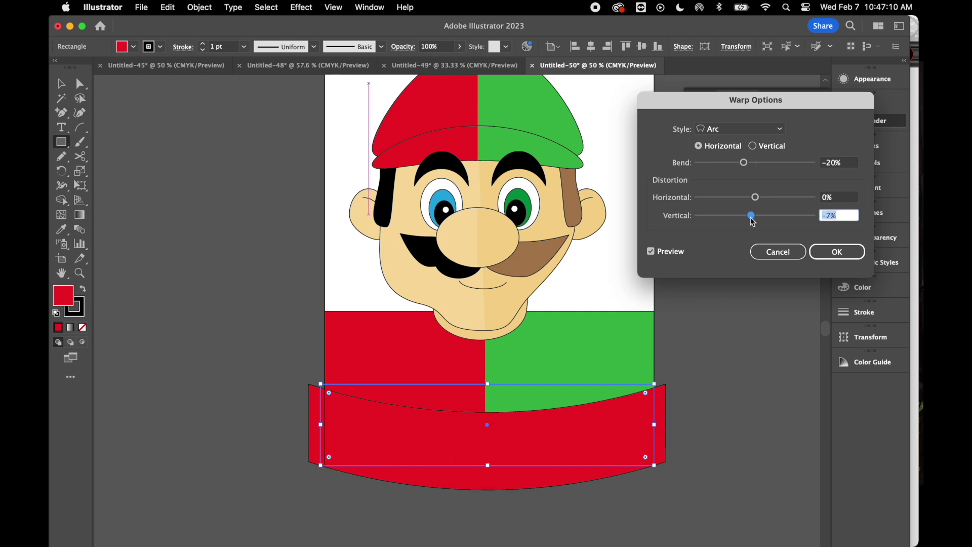
{"action": "left_click", "coordinate": [856, 252]}
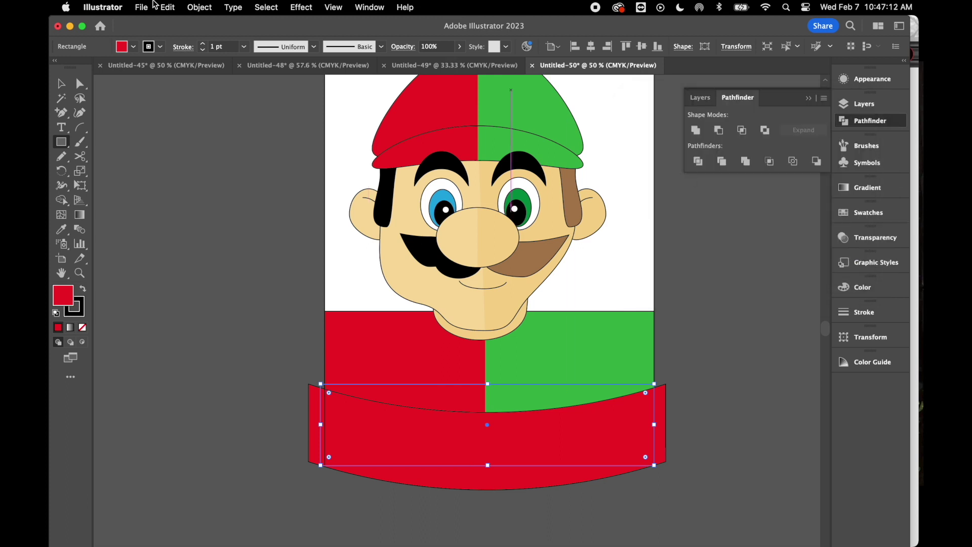
Expand the warped shape's appearance and narrow it from both sides to the artboard's left and right edges
{"action": "left_click", "coordinate": [192, 10]}
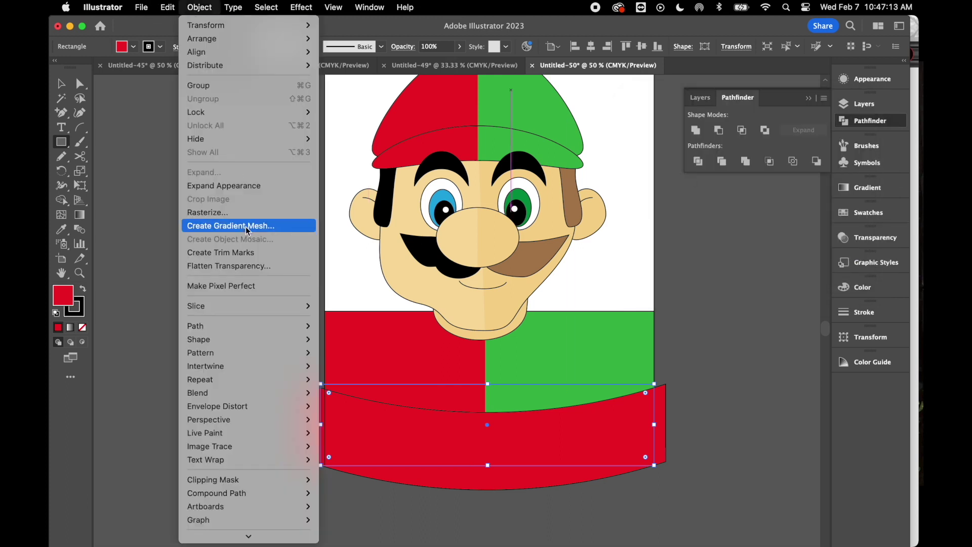
{"action": "left_click", "coordinate": [237, 185]}
{"action": "left_click", "coordinate": [61, 83]}
{"action": "left_click_drag", "start_coordinate": [308, 437], "coordinate": [325, 437]}
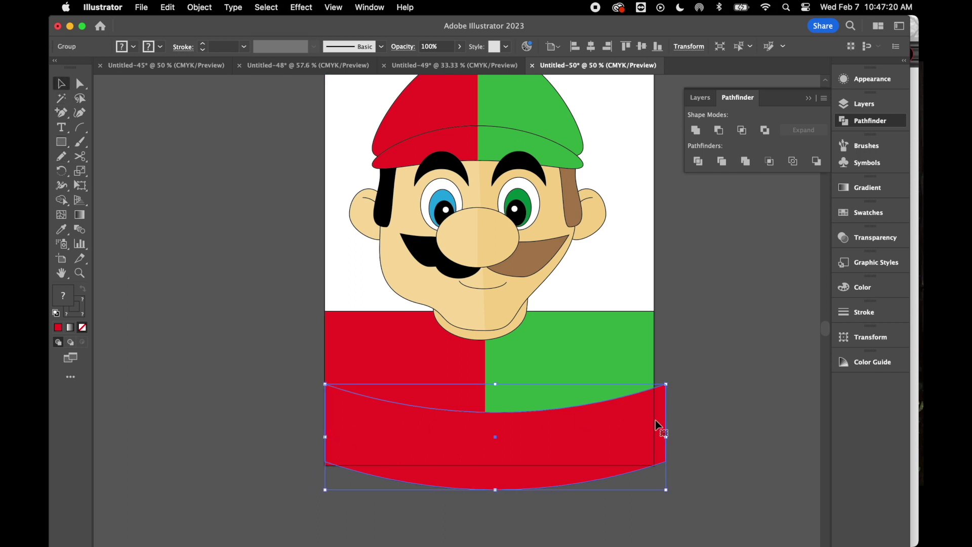
{"action": "left_click_drag", "start_coordinate": [666, 437], "coordinate": [654, 436]}
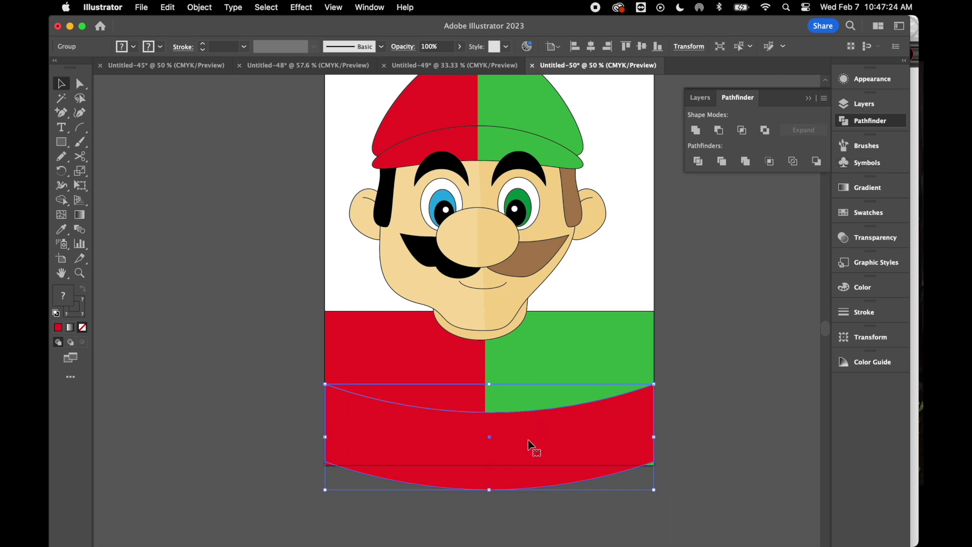
Stretch the curved shape to about 3.42 in high with its lower corners on the artboard's bottom edge and fill it light blue
{"action": "left_click_drag", "start_coordinate": [489, 383], "coordinate": [492, 358]}
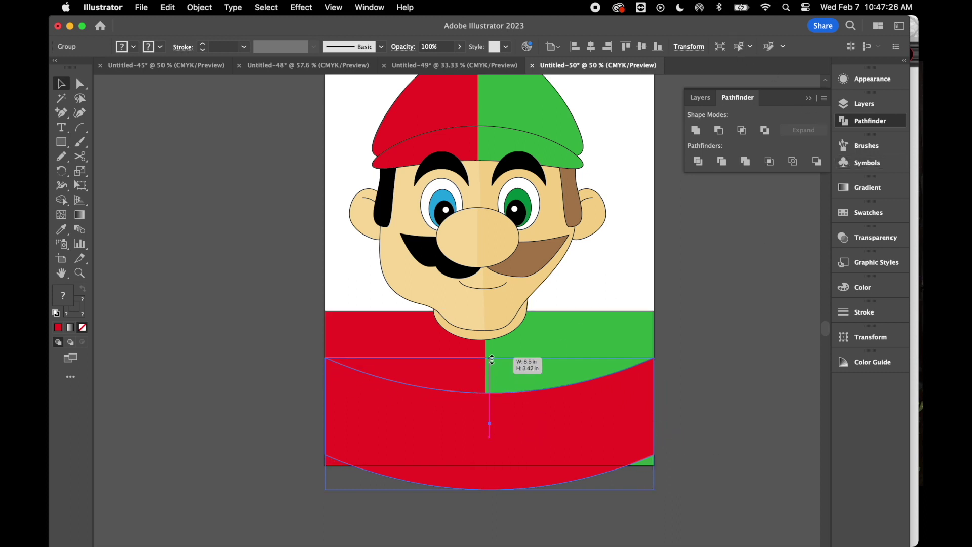
{"action": "left_click_drag", "start_coordinate": [490, 445], "coordinate": [491, 461]}
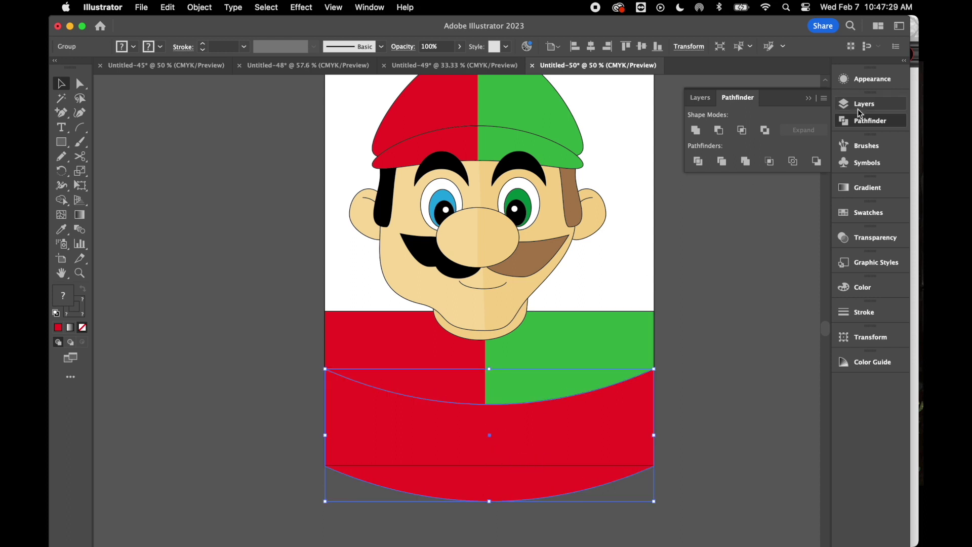
{"action": "left_click", "coordinate": [871, 213]}
{"action": "left_click", "coordinate": [753, 245]}
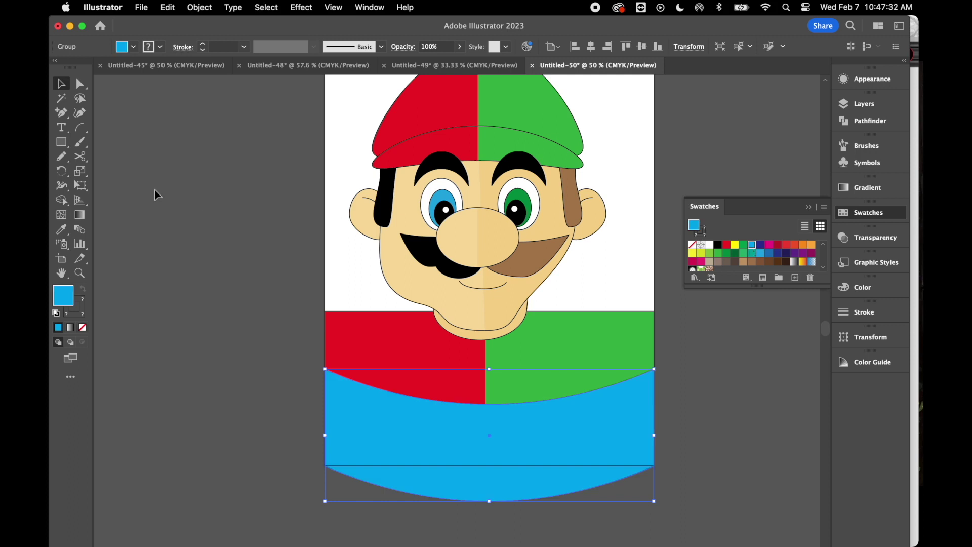
Draw a light blue rounded-rectangle overall strap over the body's red half and place a copy over the green half
{"action": "left_click", "coordinate": [62, 143]}
{"action": "left_click_drag", "start_coordinate": [64, 146], "coordinate": [111, 156]}
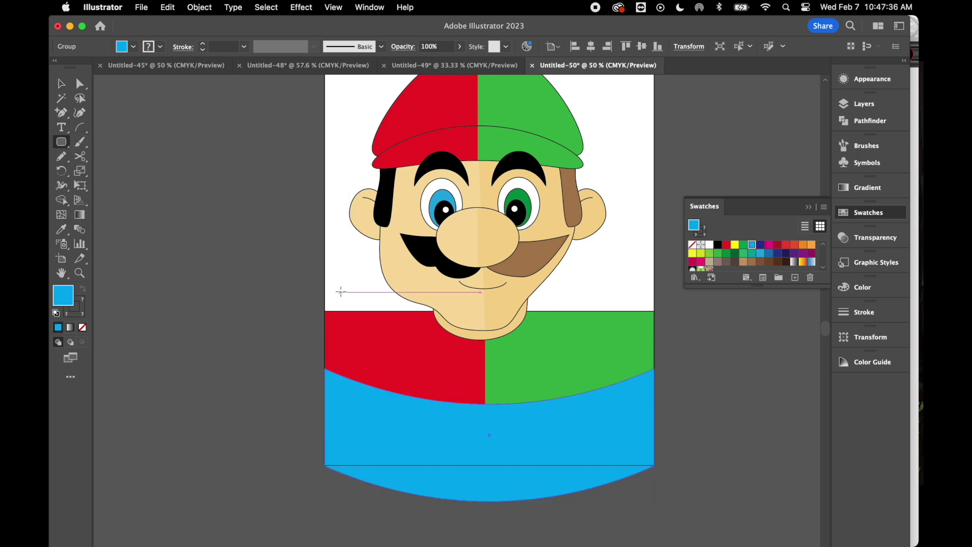
{"action": "left_click_drag", "start_coordinate": [341, 293], "coordinate": [405, 447]}
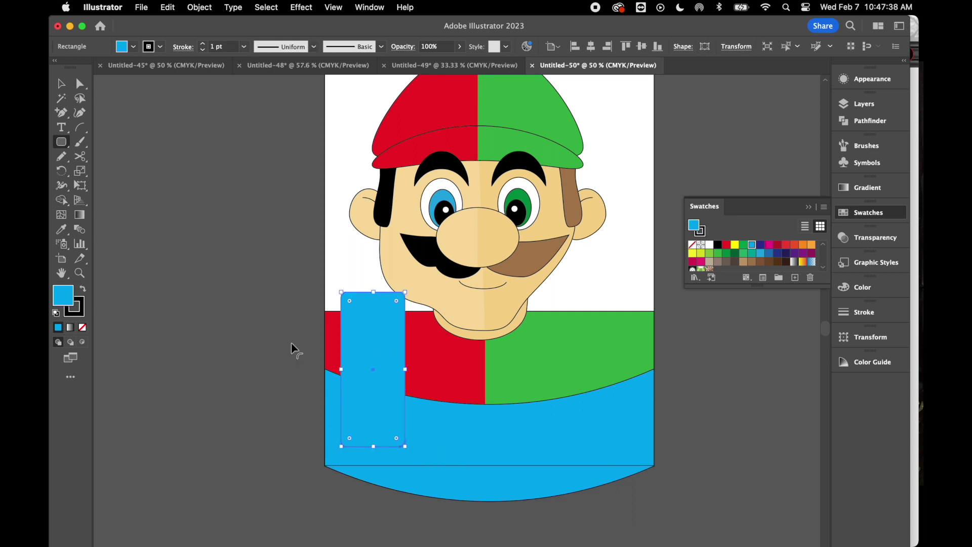
{"action": "left_click", "coordinate": [61, 83]}
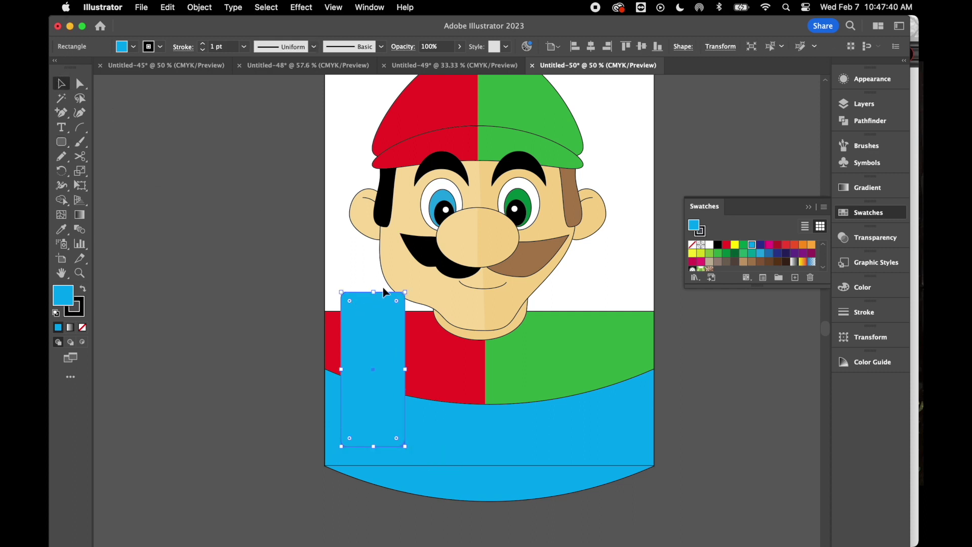
{"action": "left_click_drag", "start_coordinate": [406, 293], "coordinate": [401, 308]}
{"action": "left_click_drag", "start_coordinate": [373, 368], "coordinate": [576, 375]}
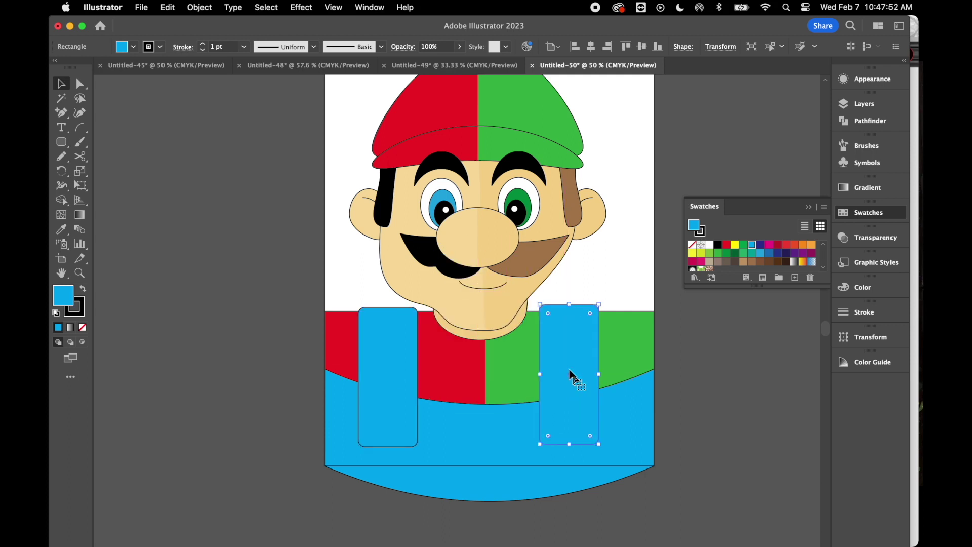
Draw a small circular button near the lower end of the strap on the red half and fill it yellow
{"action": "left_click_drag", "start_coordinate": [61, 141], "coordinate": [84, 170]}
{"action": "left_click_drag", "start_coordinate": [375, 410], "coordinate": [400, 435]}
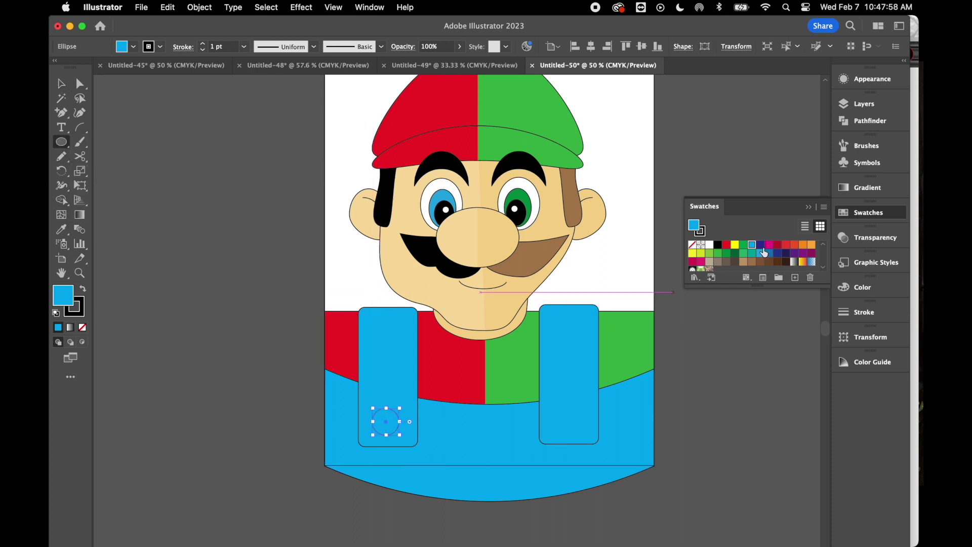
{"action": "left_click", "coordinate": [734, 246]}
Paste a copy of the yellow button and place it near the lower end of the strap on the green half
{"action": "key", "text": "super+v"}
{"action": "key", "text": "v"}
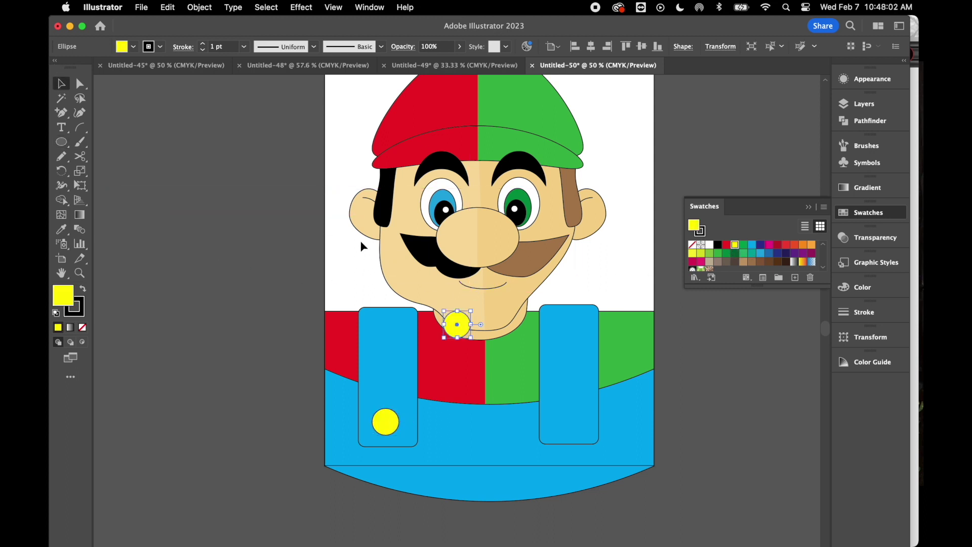
{"action": "left_click_drag", "start_coordinate": [457, 328], "coordinate": [568, 419]}
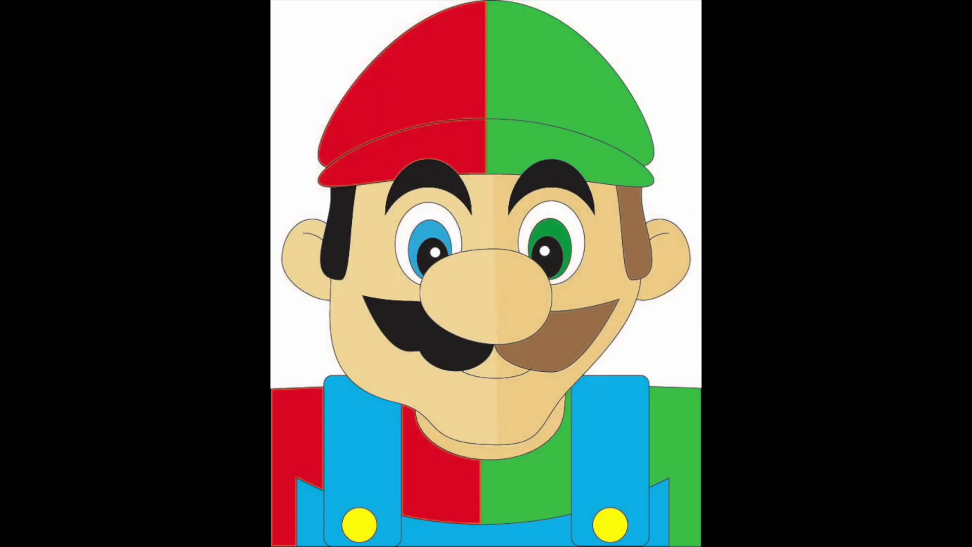